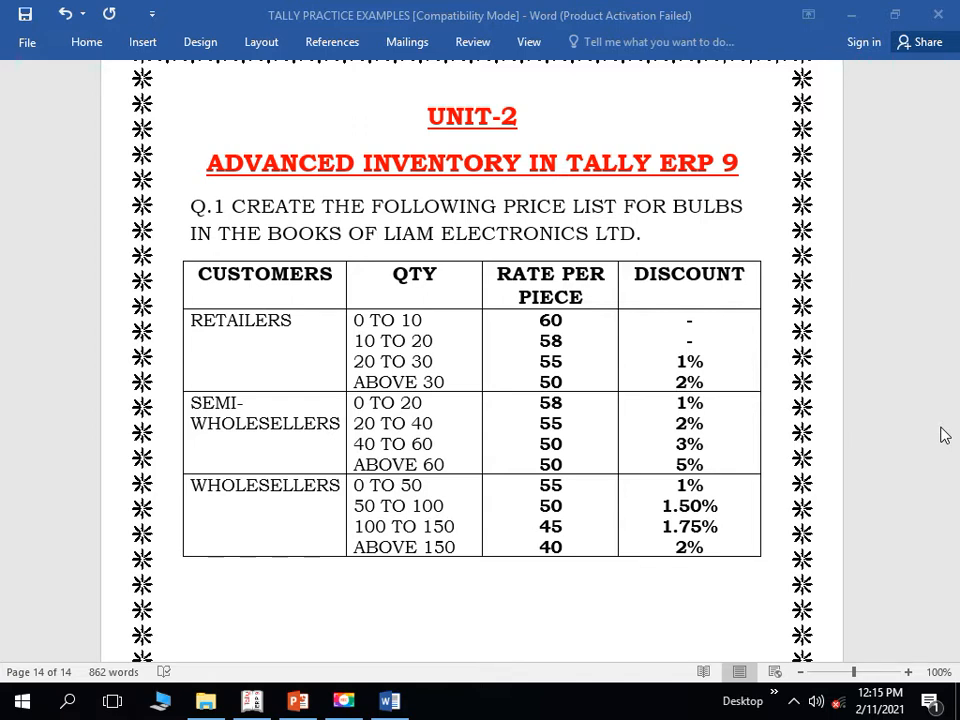
Step: Switch to Tally.ERP 9 and begin creating a new company named Price List Ltd
key("alt+Tab")
key("alt+Tab")
key("alt+Tab")
key("alt+Tab")
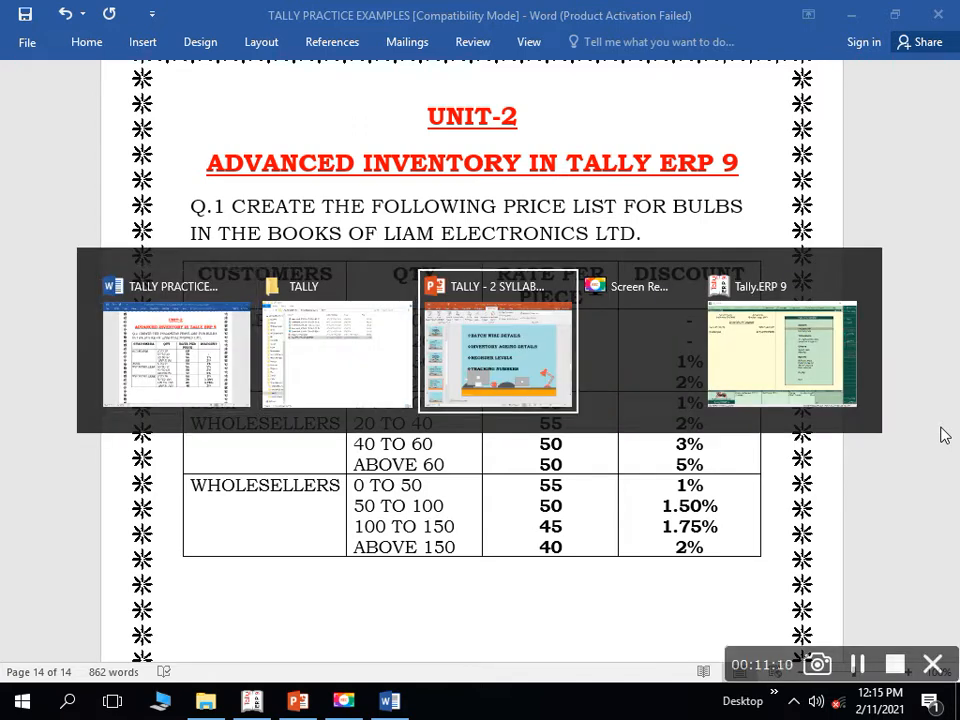
key("alt+Tab")
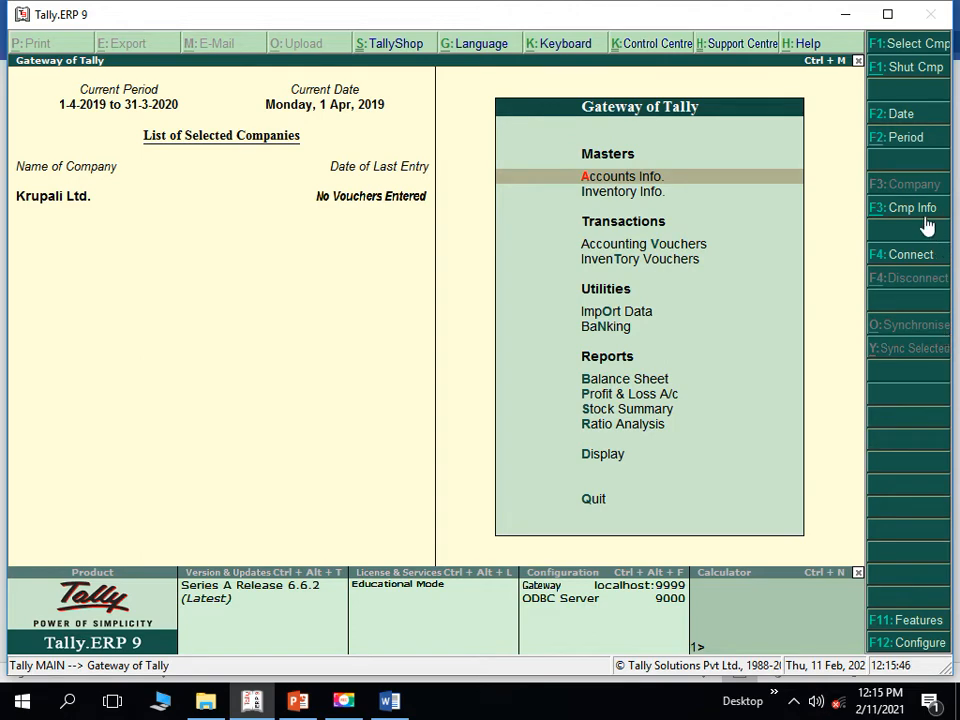
key("alt+F3")
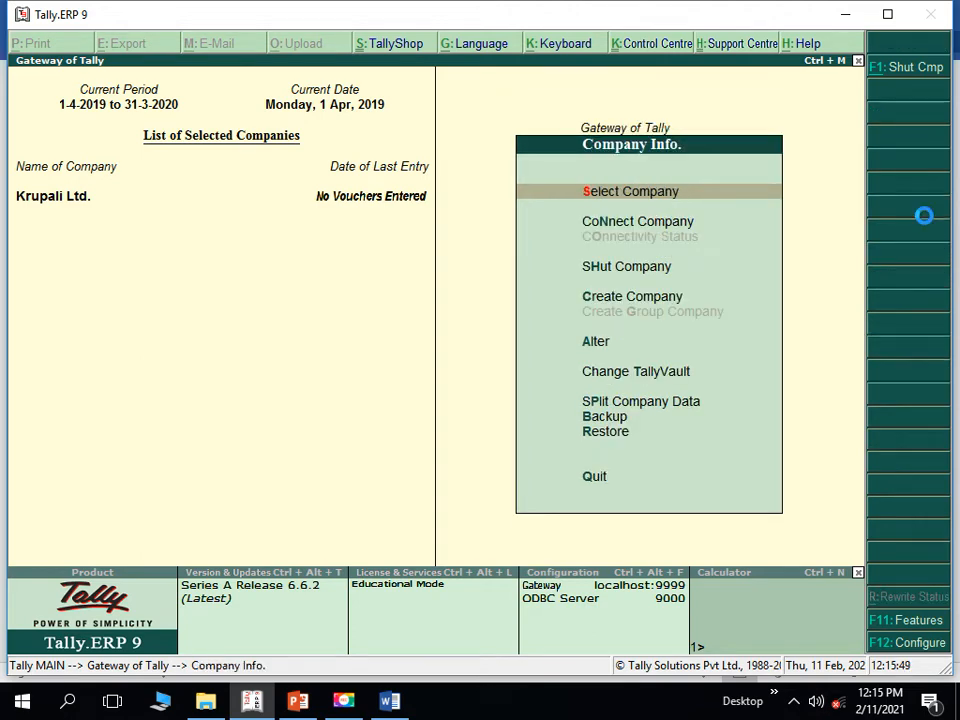
key("c")
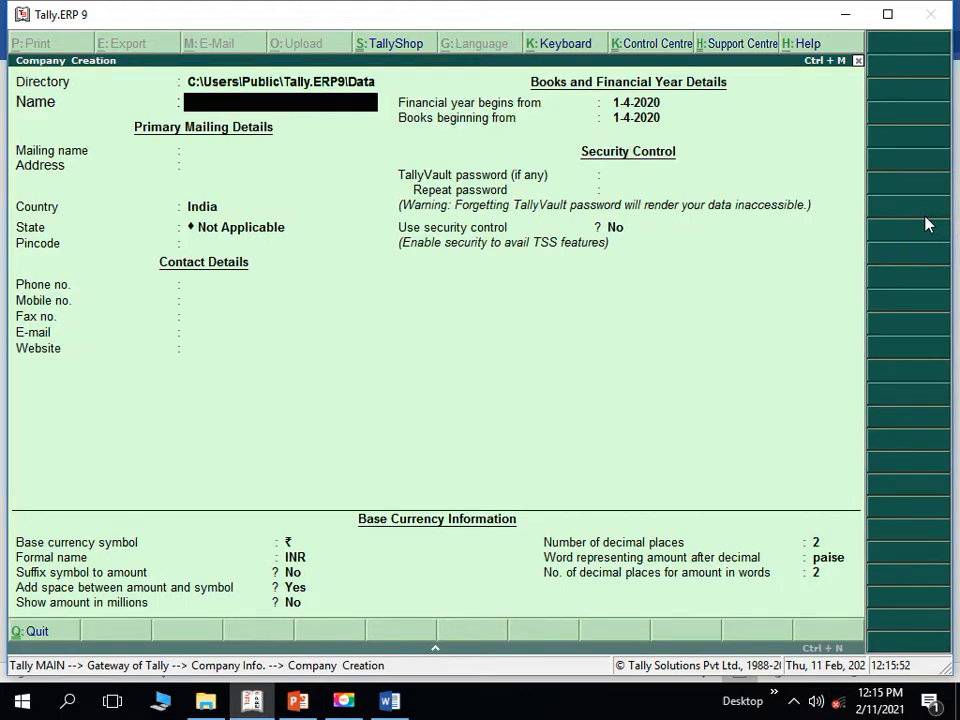
type("Price List Ltd.")
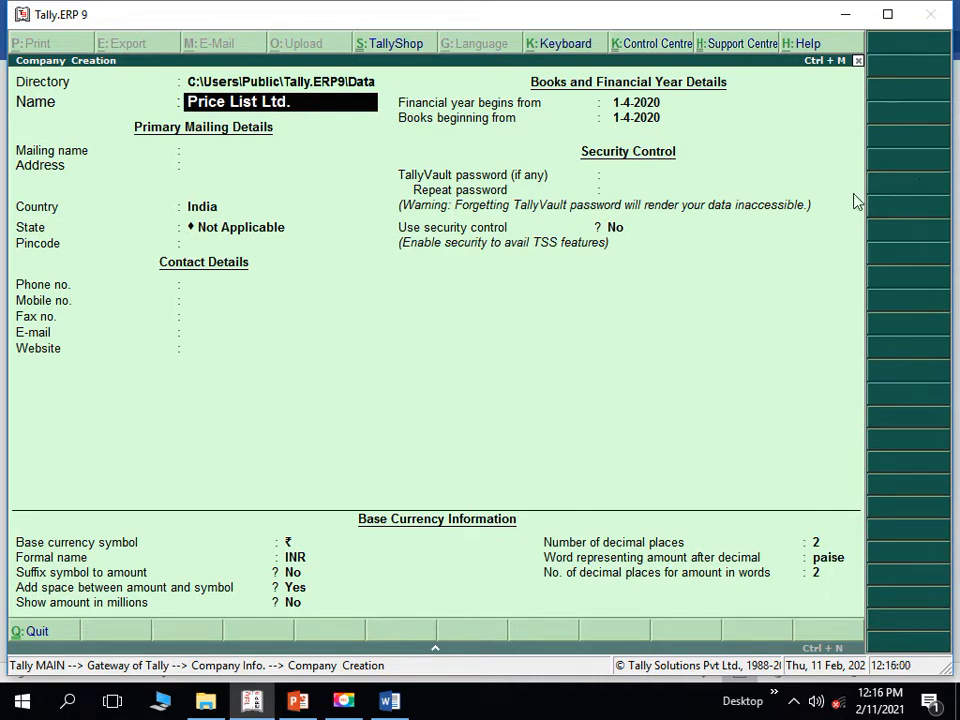
left_click(635, 111)
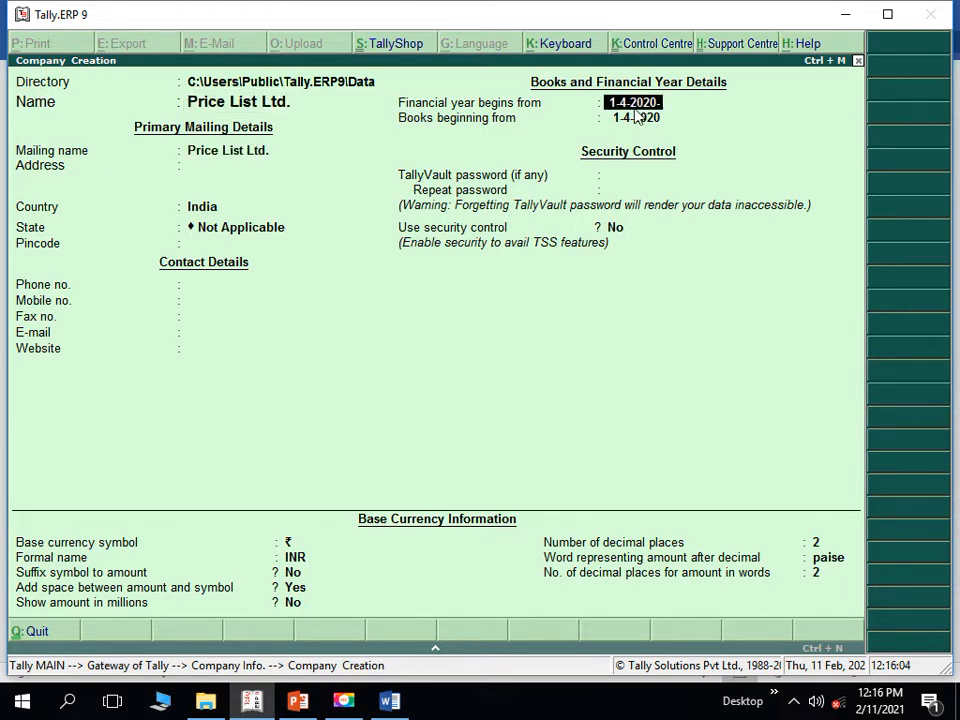
key("Escape")
key("n")
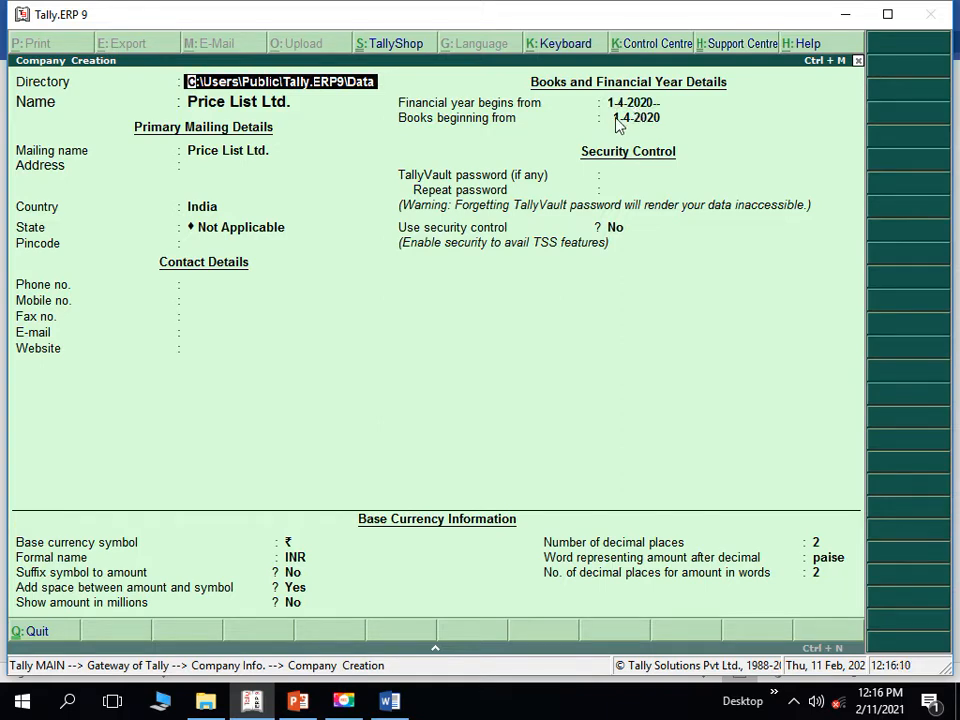
left_click(637, 104)
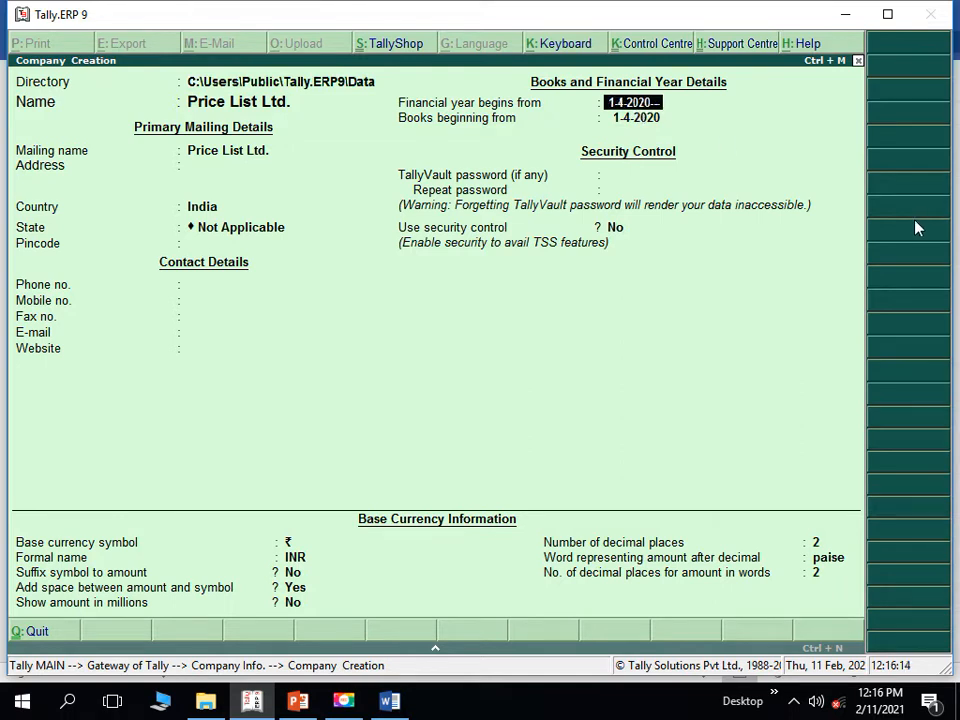
key("Escape")
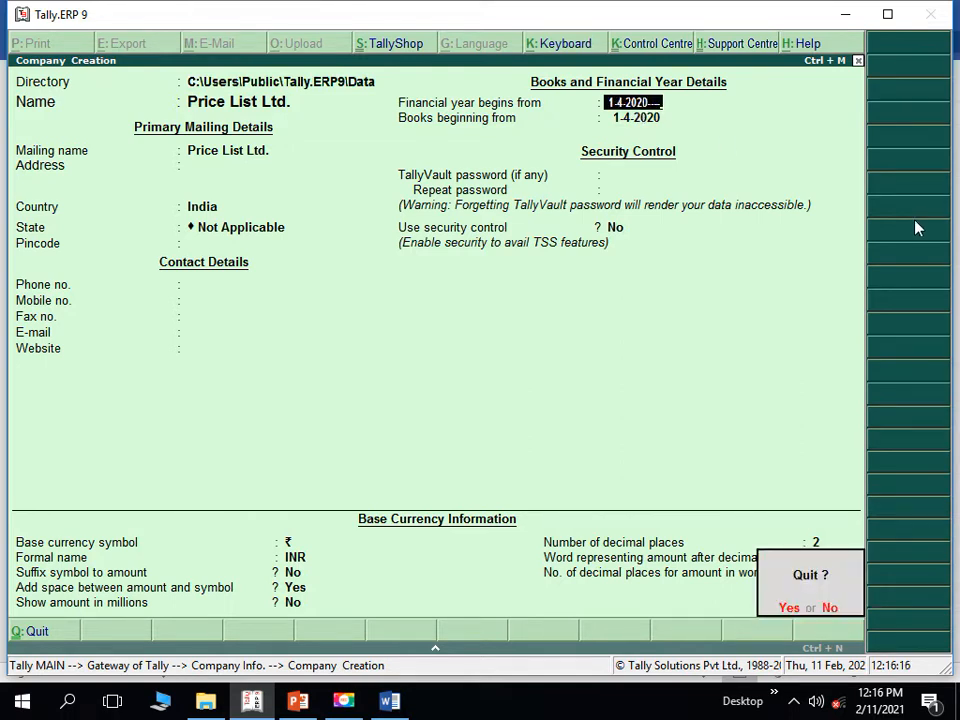
key("n")
key("Return")
key("Return")
key("Return")
key("Return")
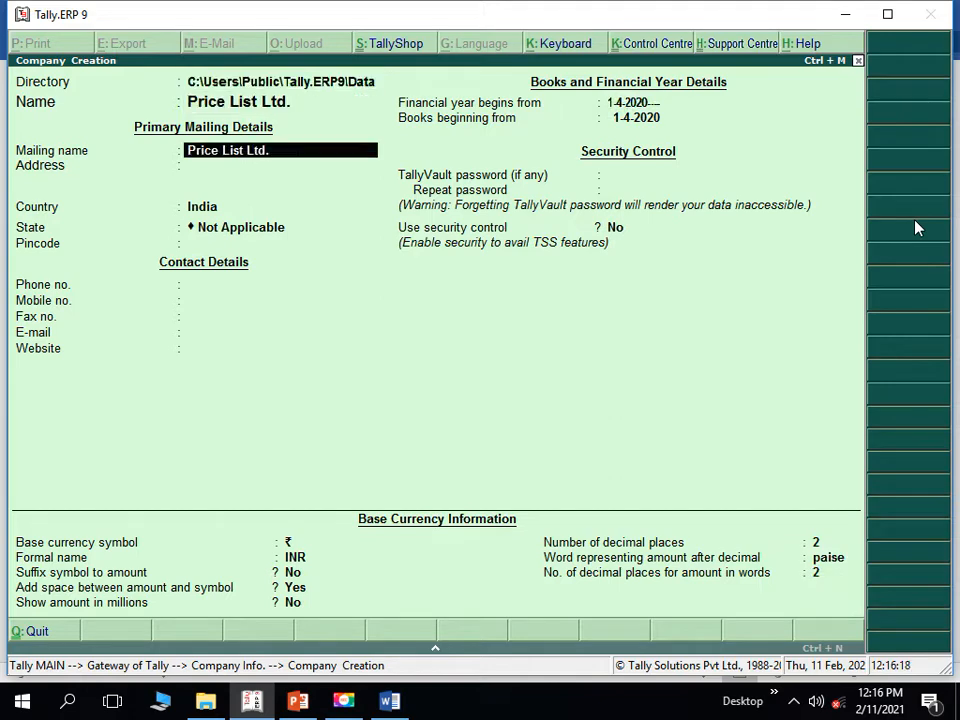
key("Return")
key("Return")
key("Return")
key("Return")
key("Return")
key("Return")
key("Return")
key("Return")
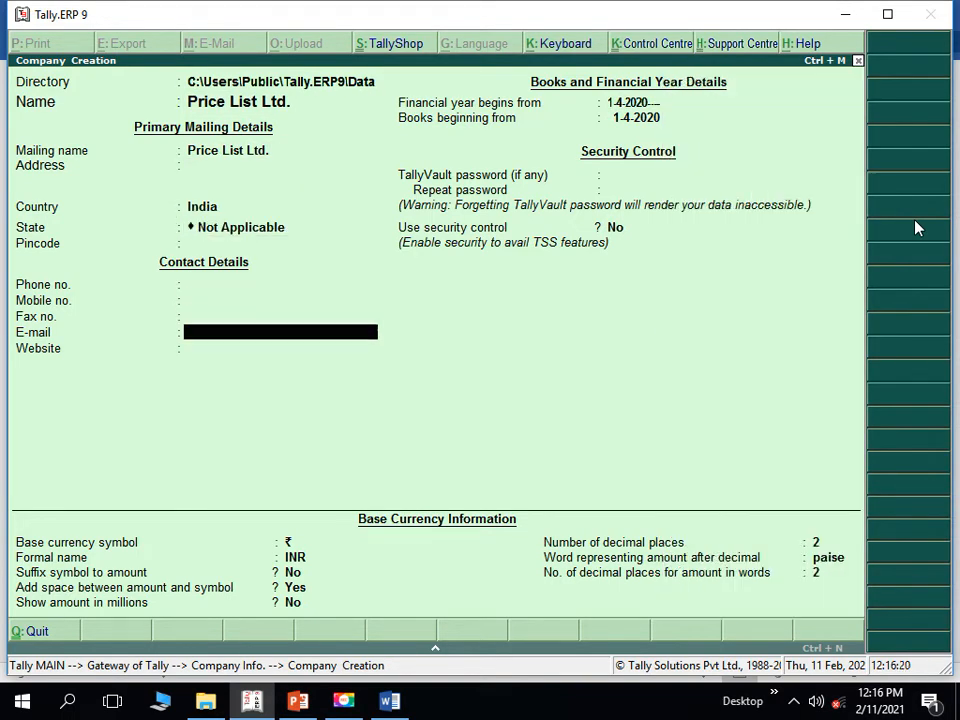
Step: Clear the financial year start date of the new company and set it to 1-4-2019
key("BackSpace")
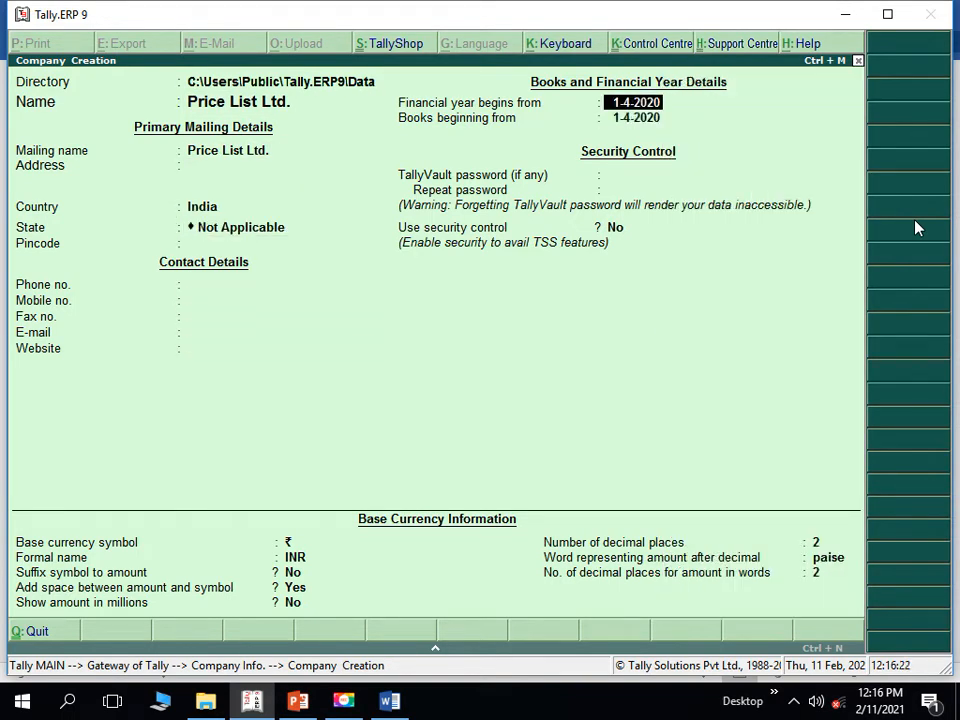
type("--")
key("BackSpace")
key("BackSpace")
key("BackSpace")
key("BackSpace")
key("BackSpace")
key("BackSpace")
key("BackSpace")
key("BackSpace")
key("BackSpace")
key("BackSpace")
key("BackSpace")
key("BackSpace")
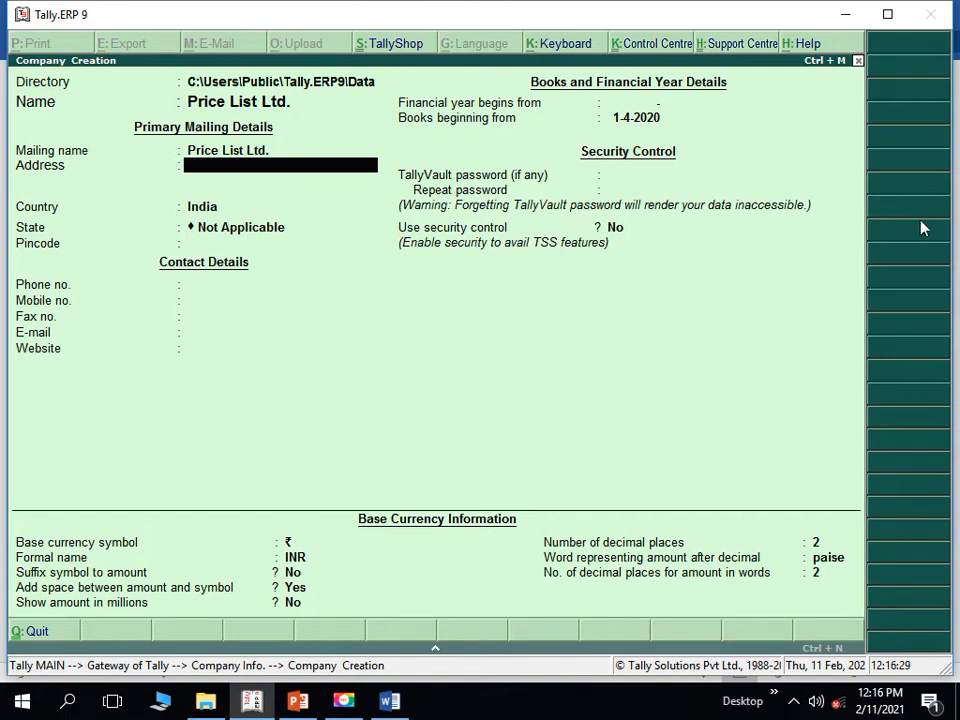
left_click(618, 106)
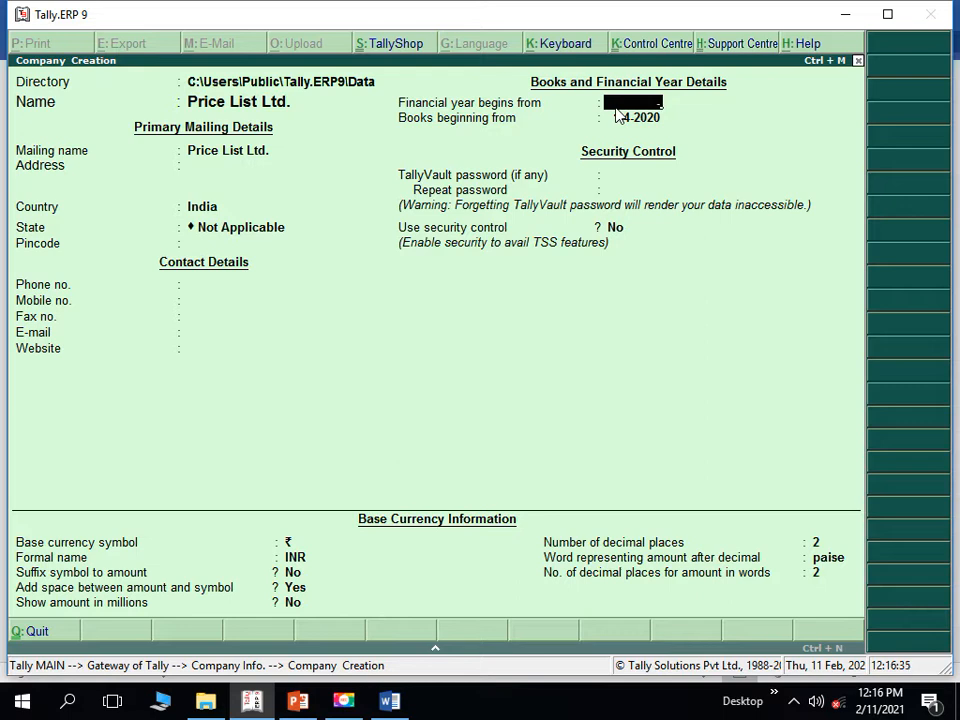
type("1-")
type("4-201")
type("9")
key("Return")
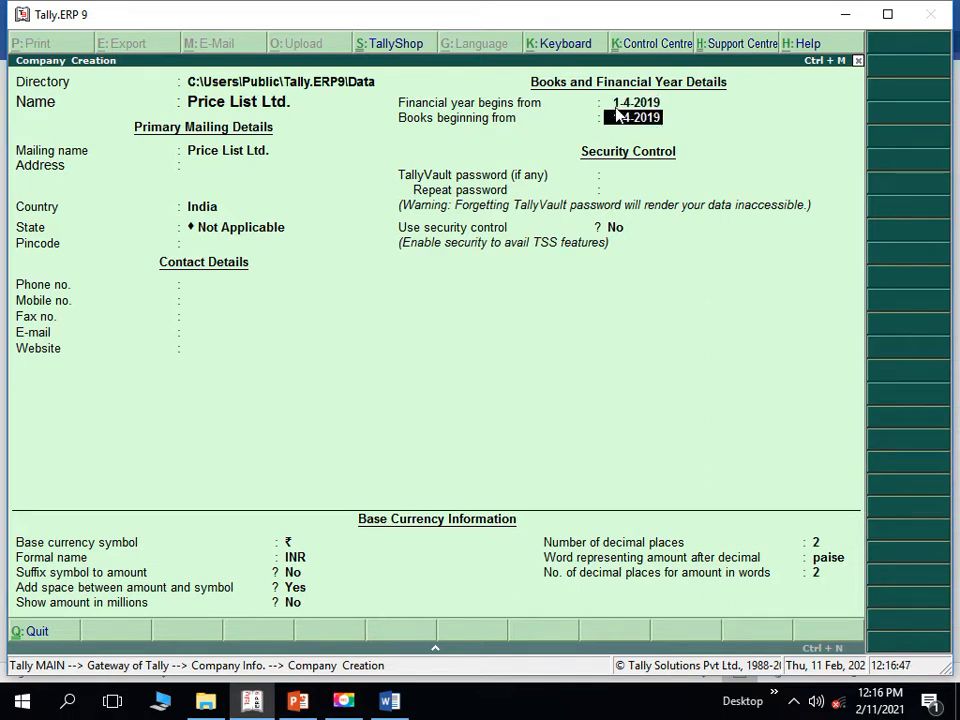
Step: Keep the default security and currency settings, save the new company and return to the Gateway of Tally
key("Return")
key("Return")
key("Return")
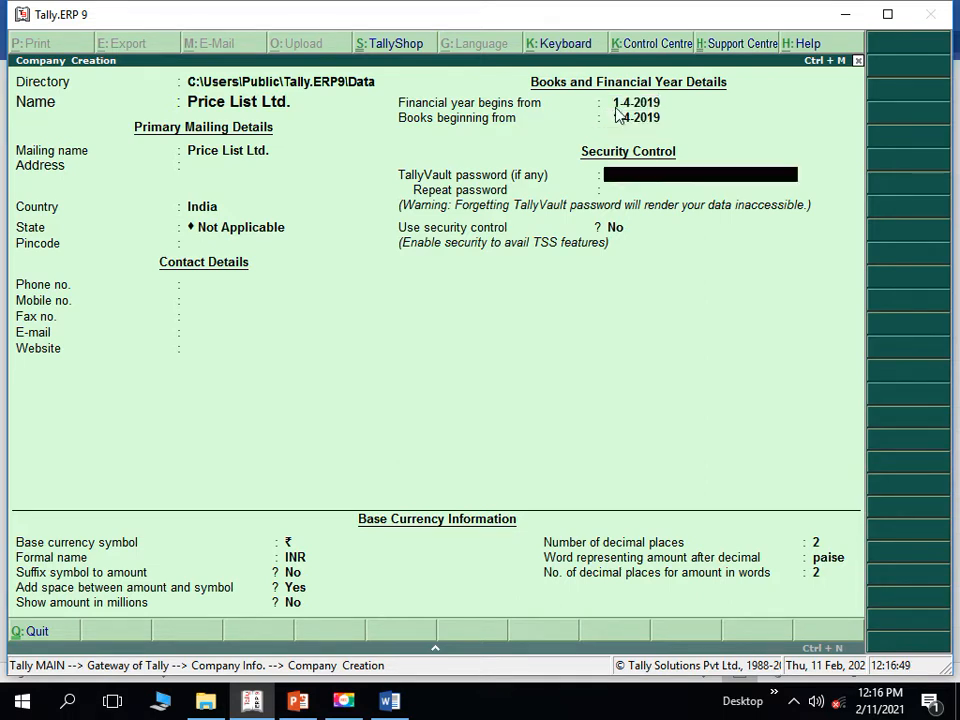
key("Return")
key("Return")
key("Return")
key("Return")
key("Return")
key("Return")
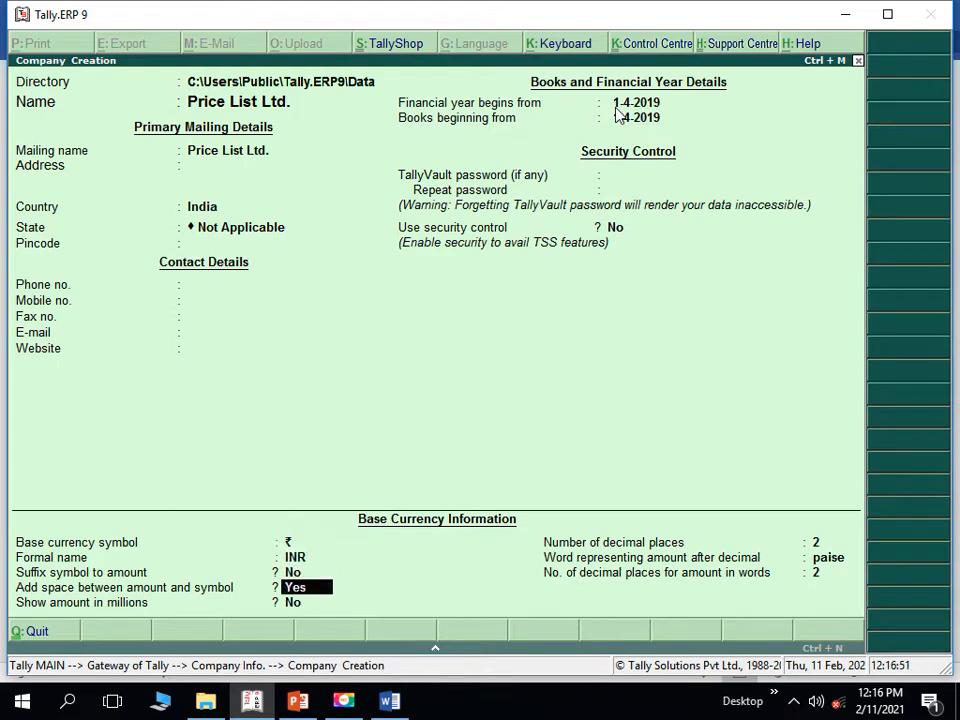
key("Return")
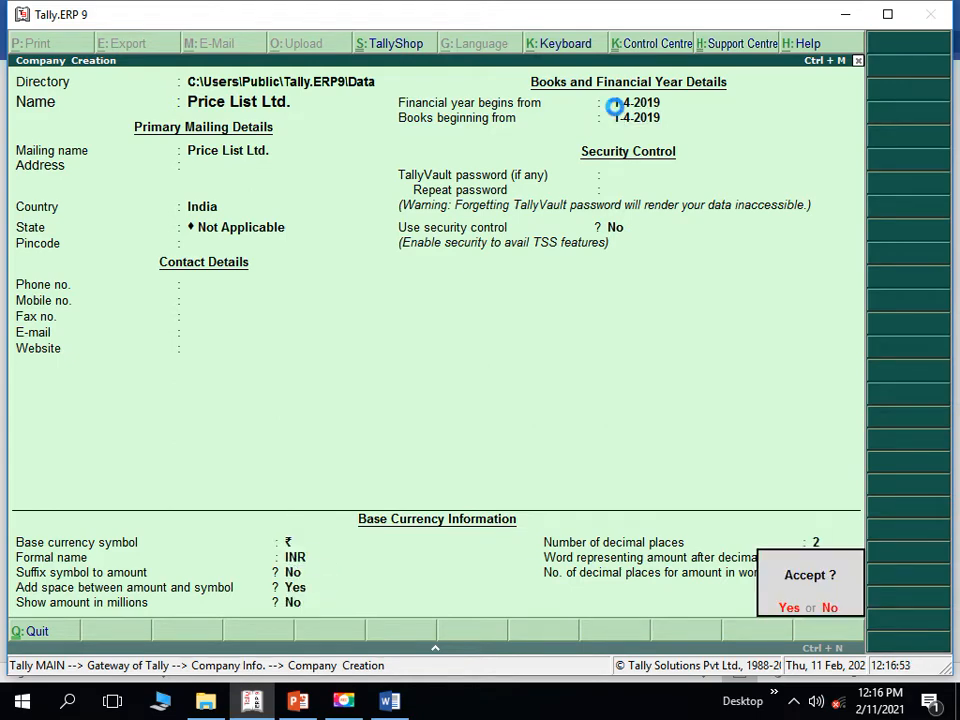
key("Return")
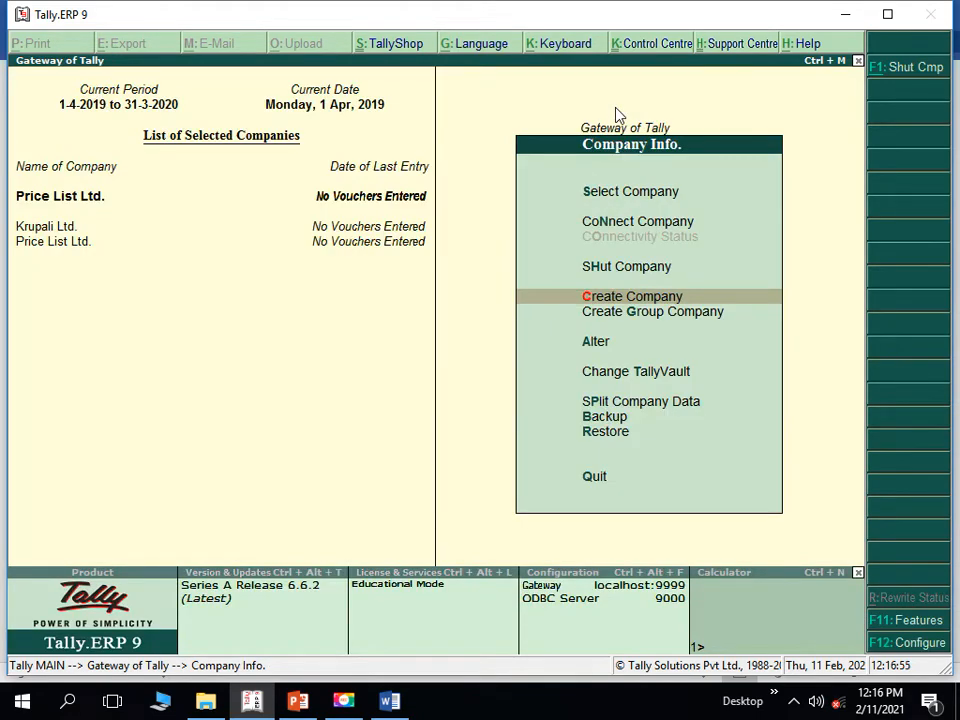
key("Escape")
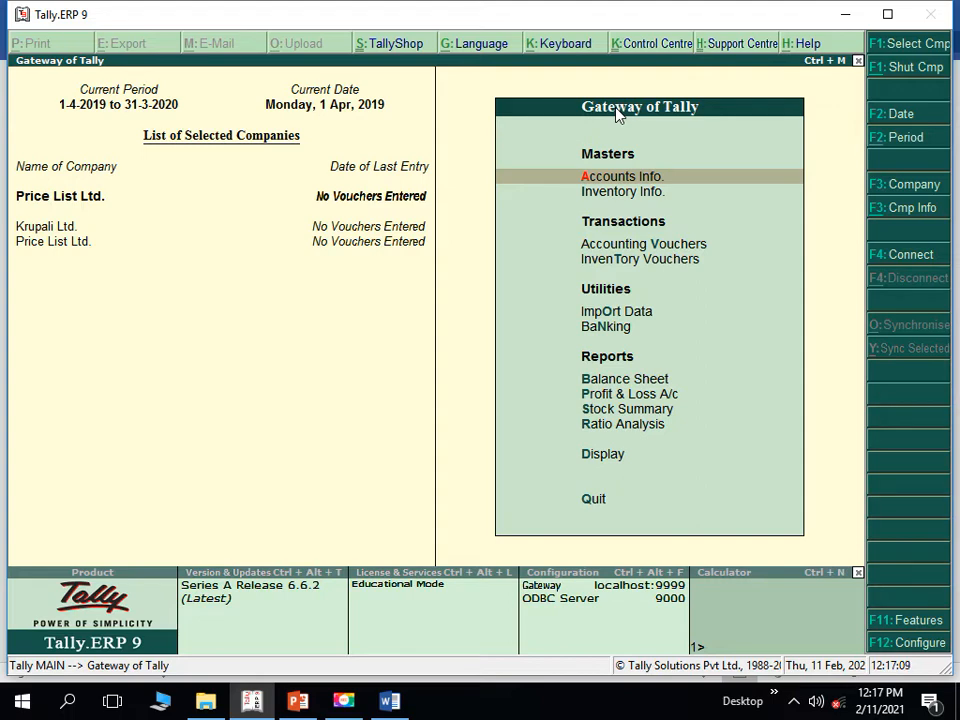
Step: In the inventory features of Price List Ltd., enable the separate discount column in invoices and multiple price levels
key("F11")
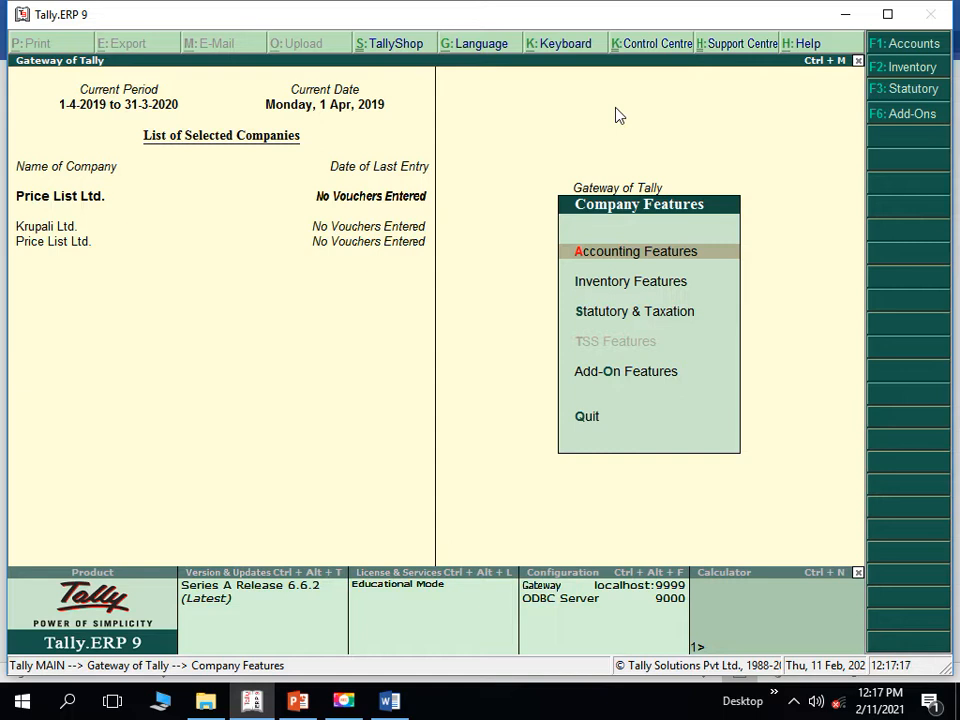
key("Down")
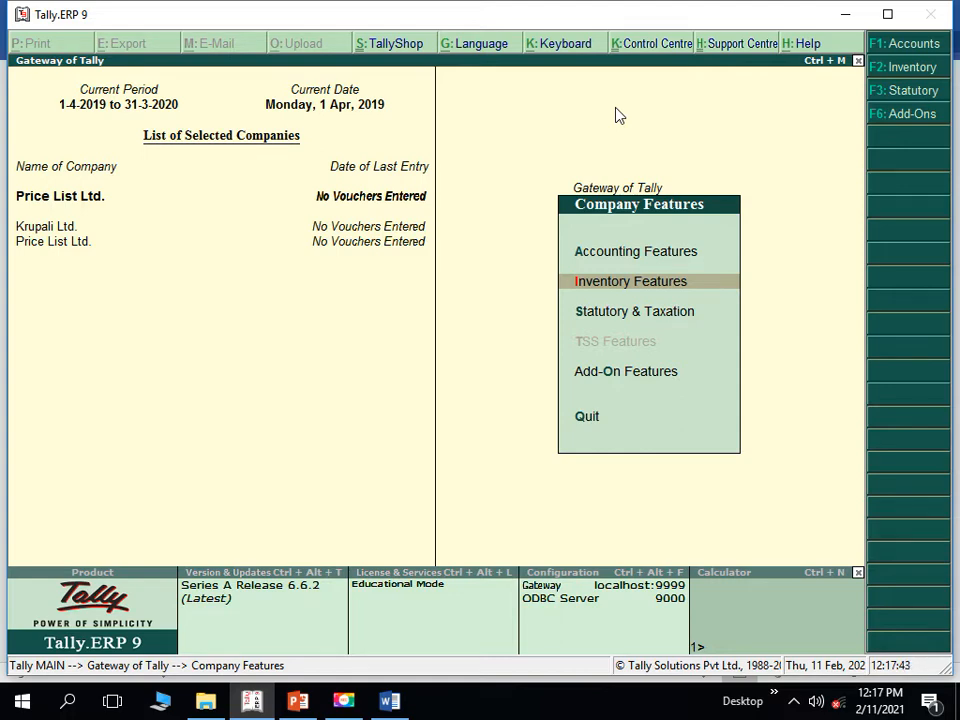
key("Return")
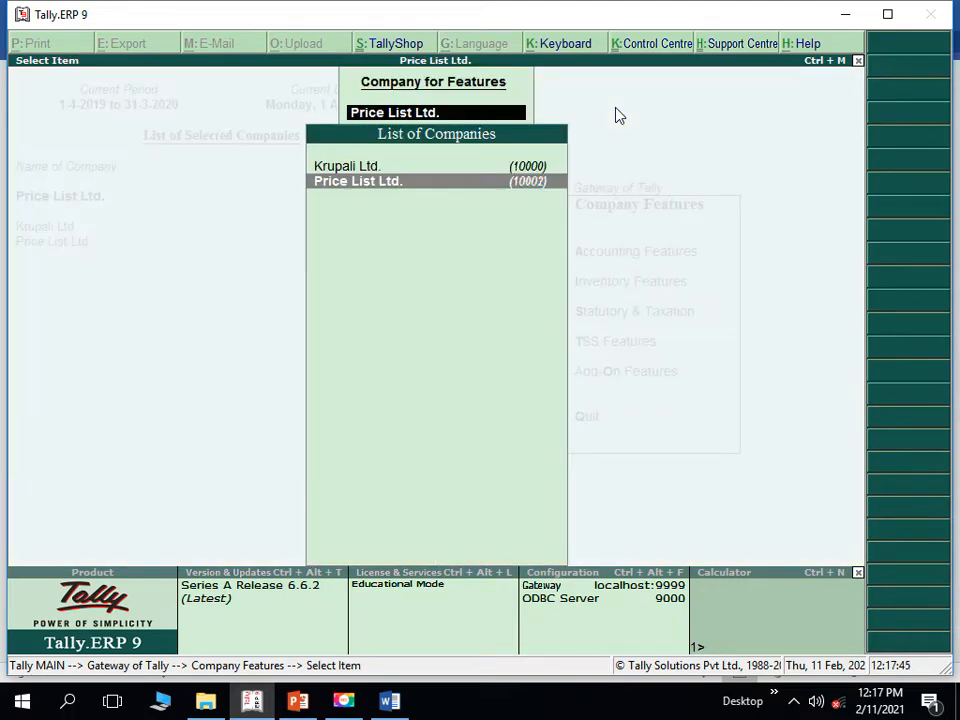
key("Return")
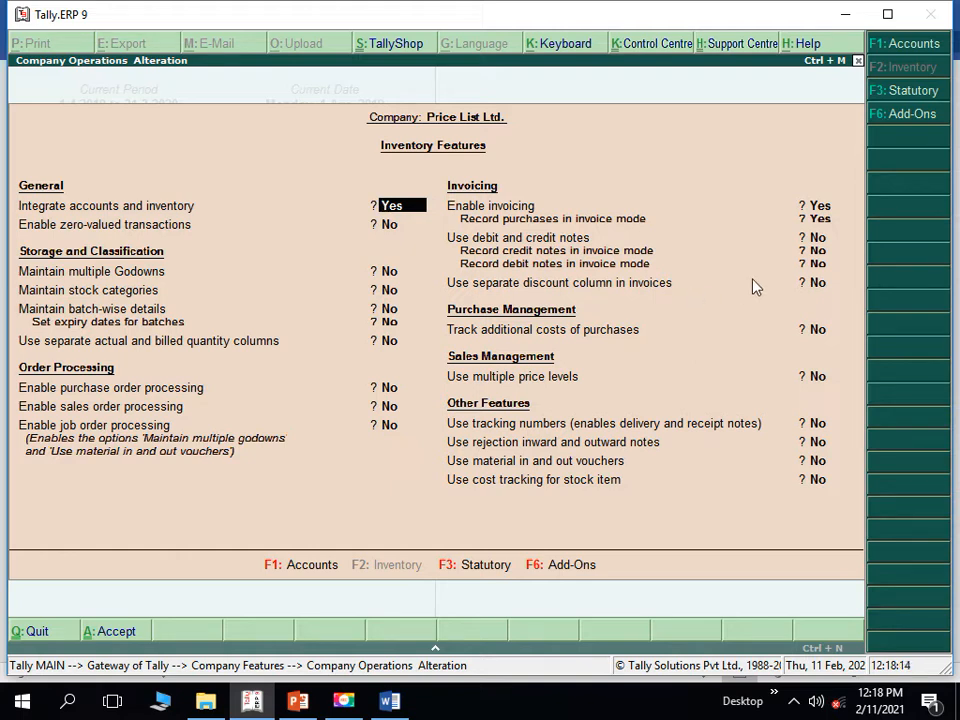
left_click(823, 282)
type("y")
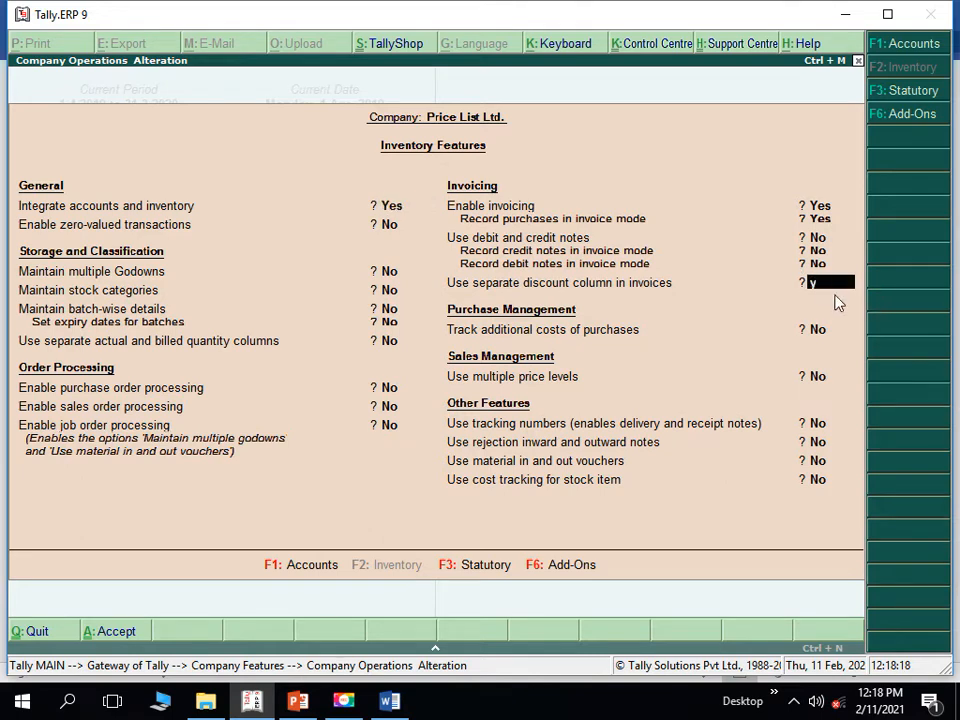
key("Return")
key("Return")
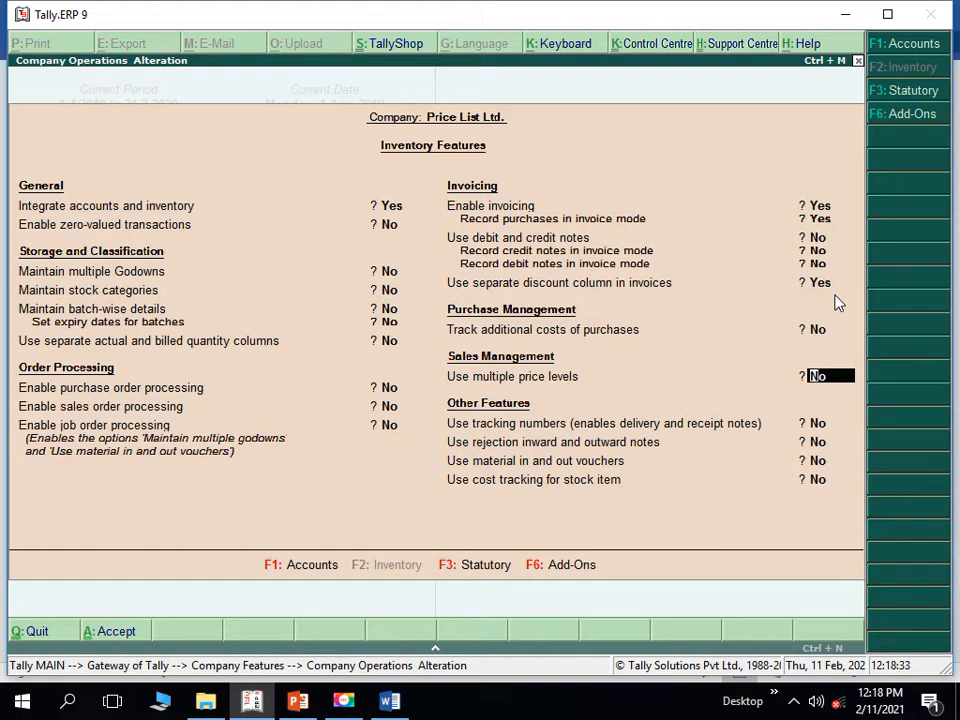
type("y")
key("Return")
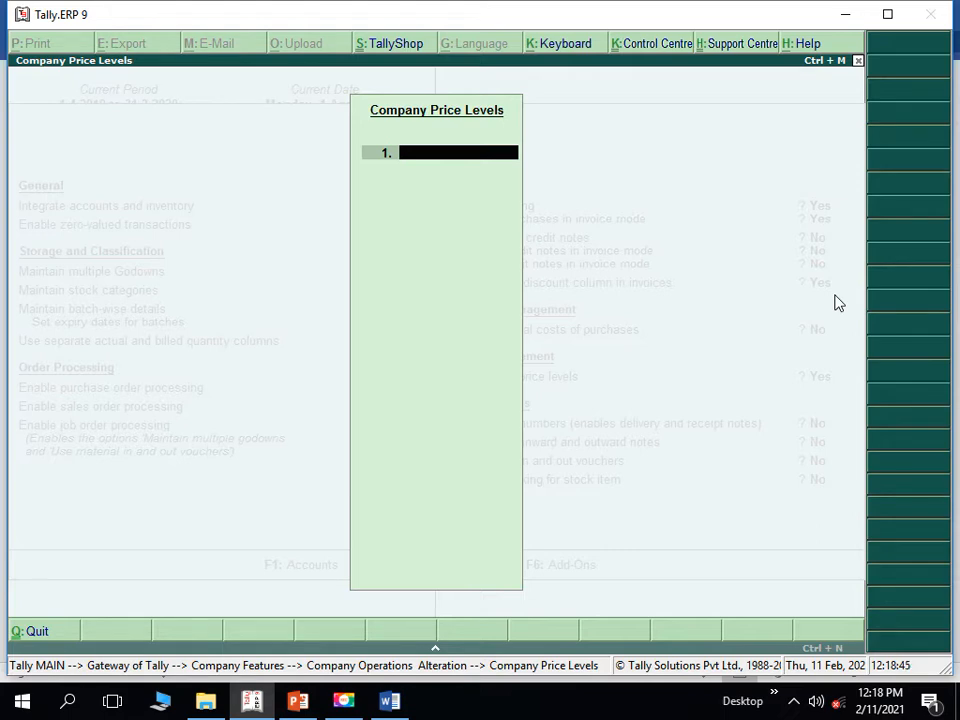
Step: Check the customer types in the Word exercise and define the company price levels Retailers, Semi-Wholesellers and Wholesellers
key("alt+Tab")
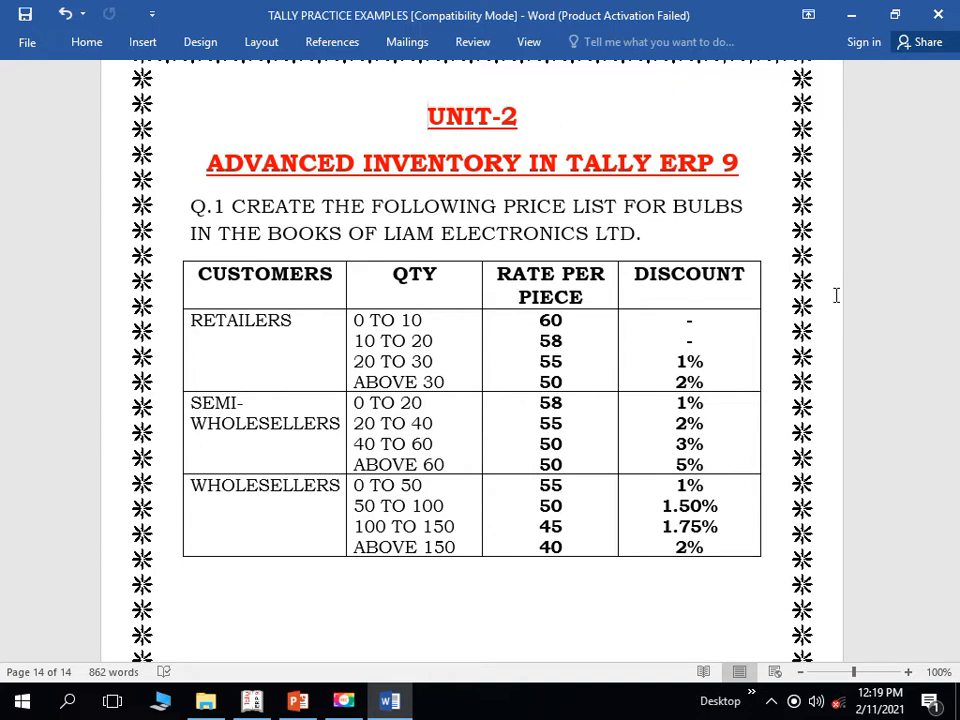
key("alt+Tab")
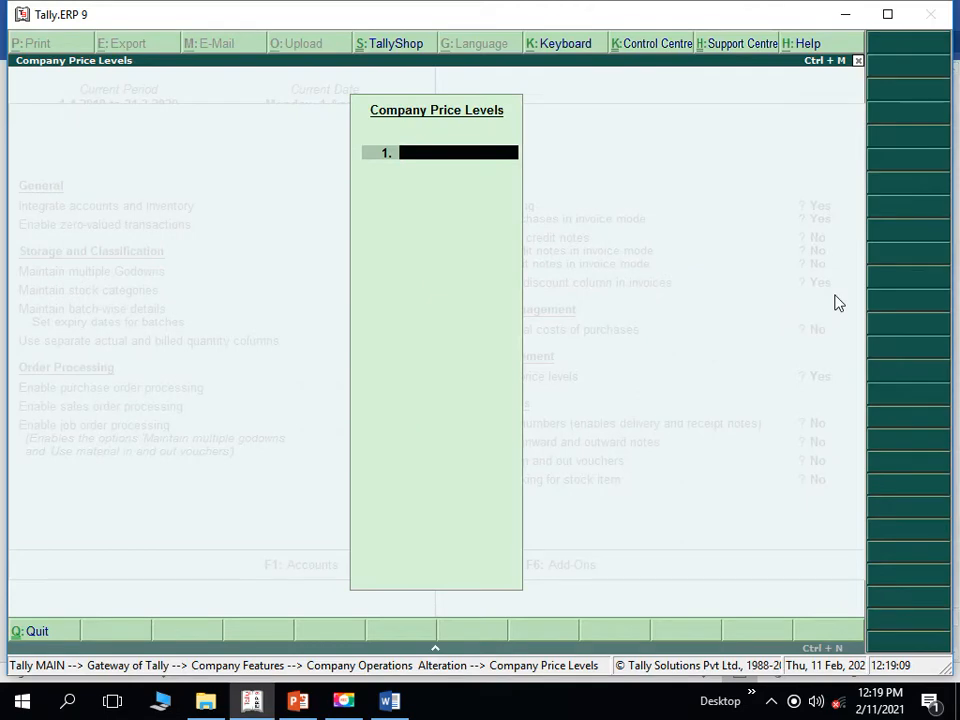
type("Reta")
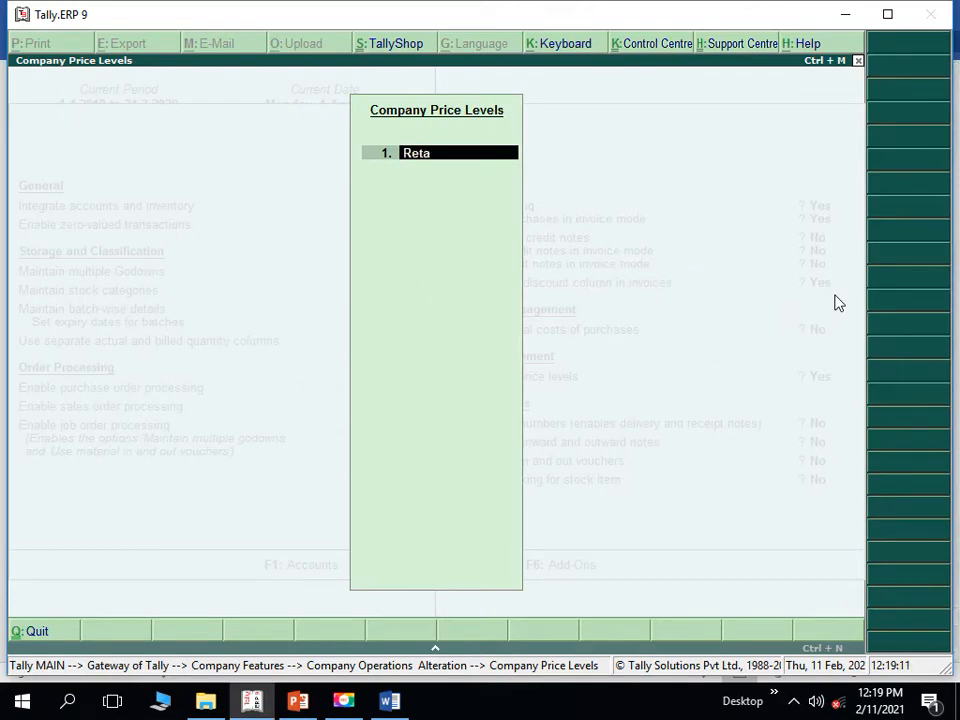
type("ilers")
key("Return")
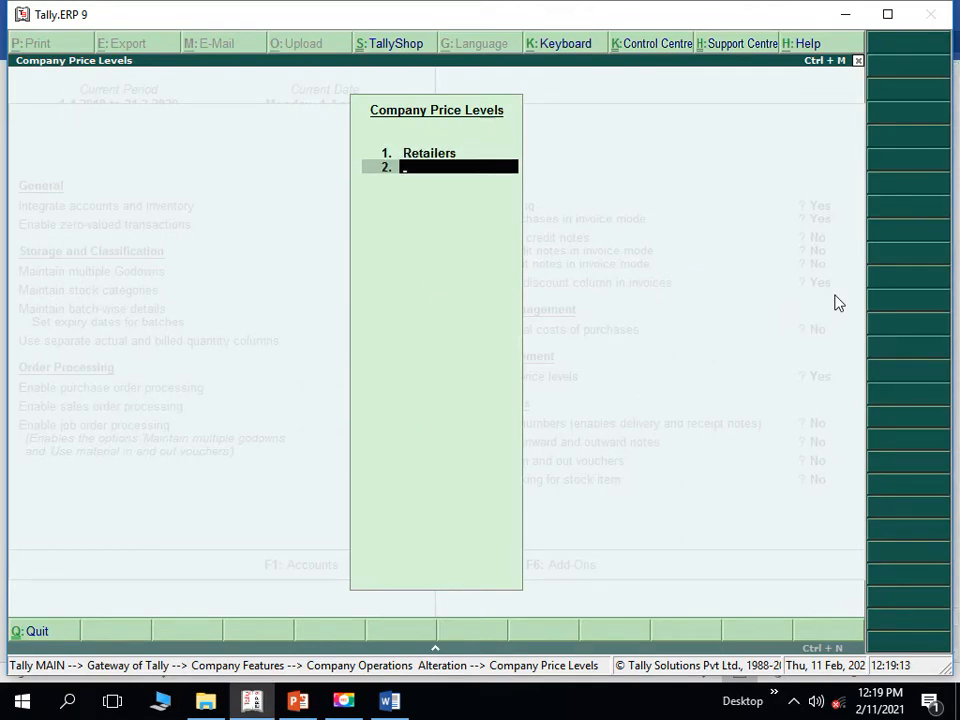
type("Semi-Wholesellers")
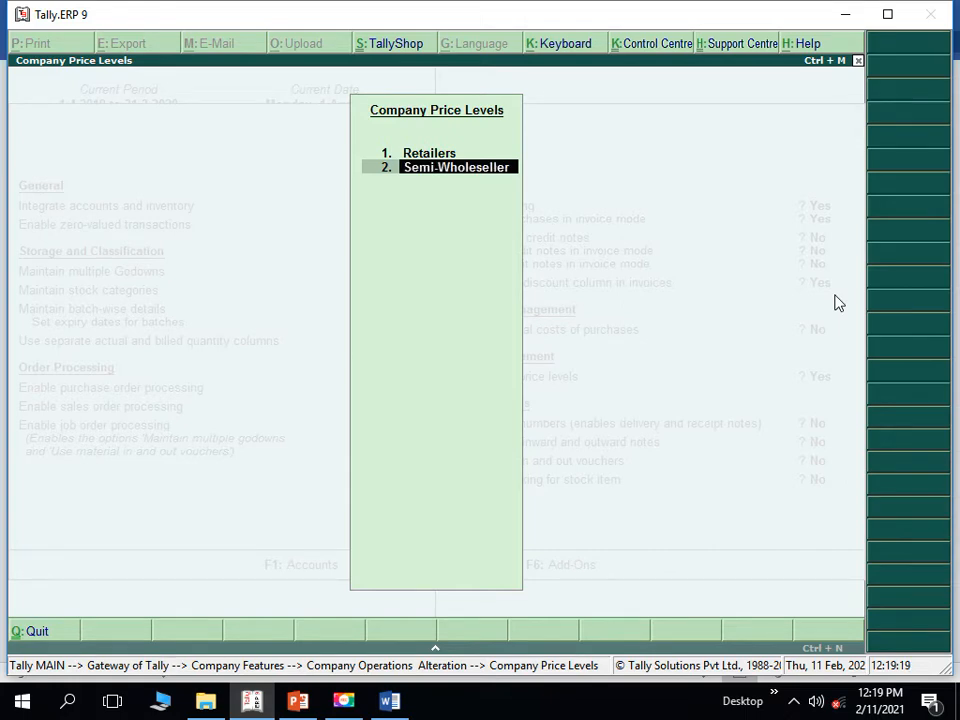
key("Return")
type("Whole")
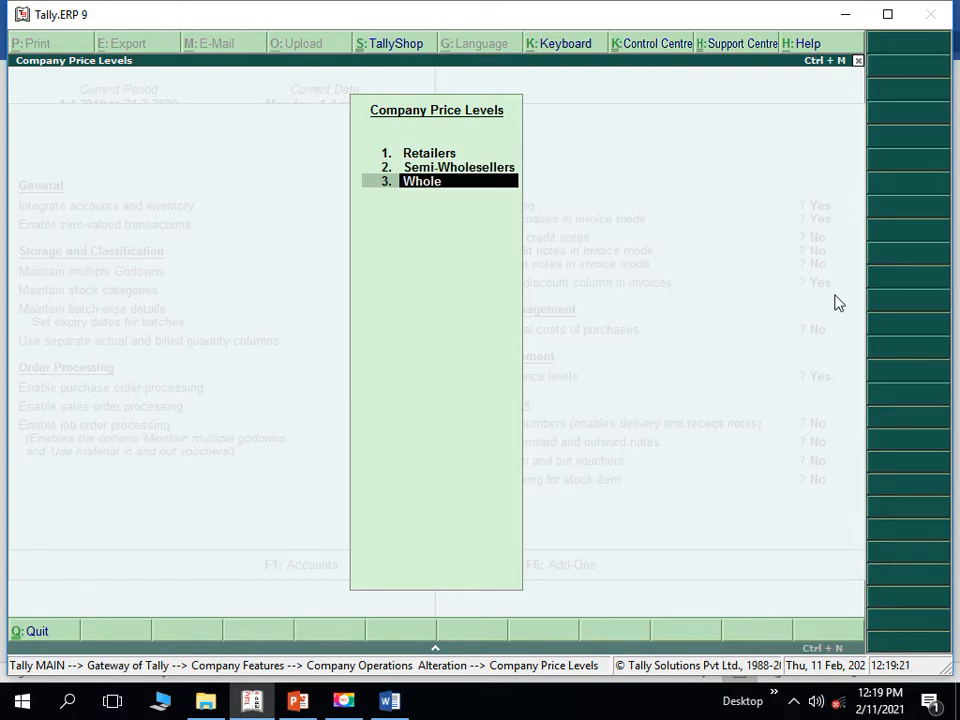
type("sellers")
key("Return")
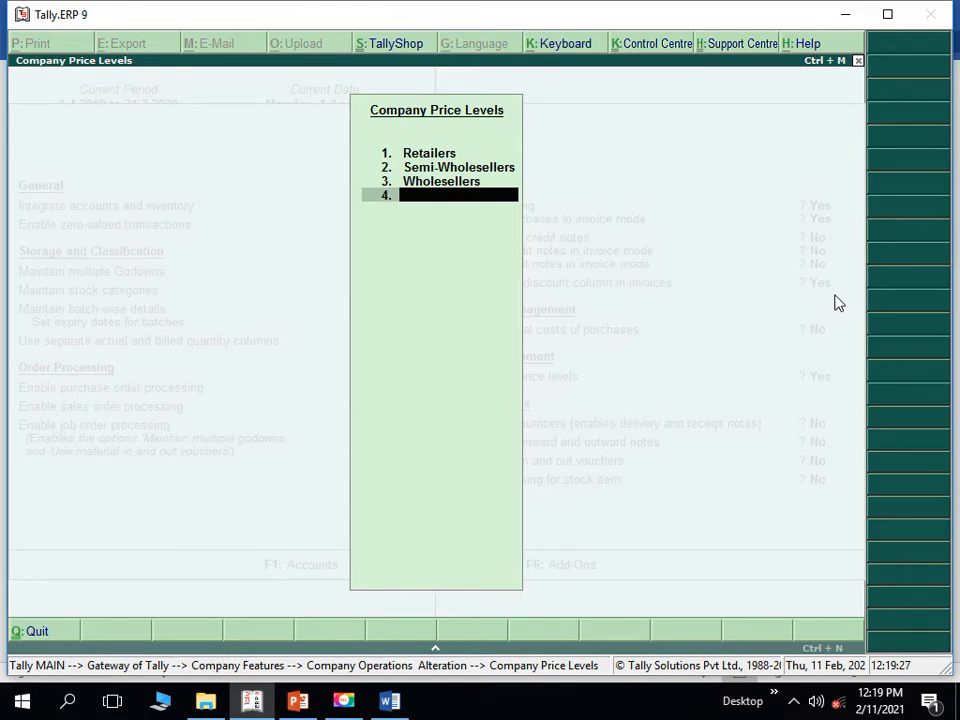
key("Return")
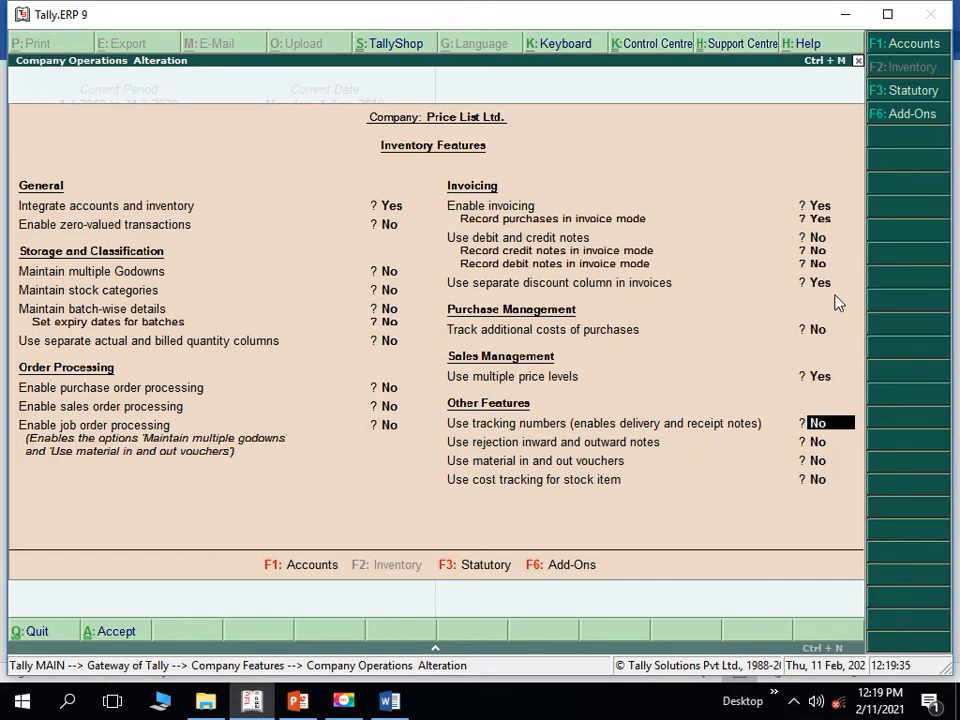
Step: Save the inventory features of Price List Ltd. and return to the Gateway of Tally
key("ctrl+a")
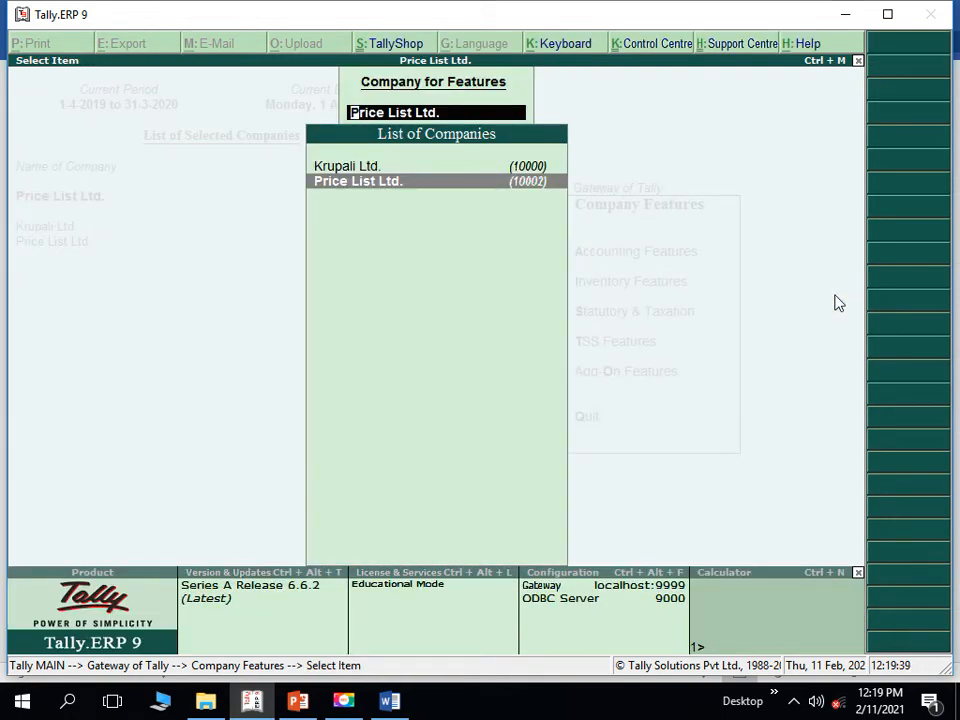
key("Escape")
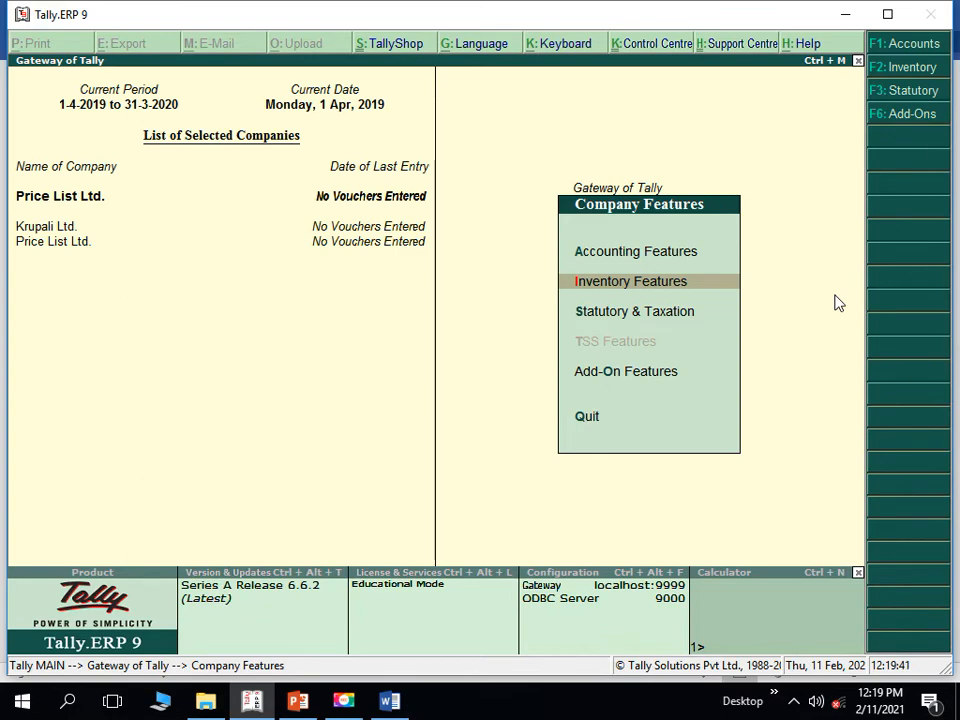
key("Escape")
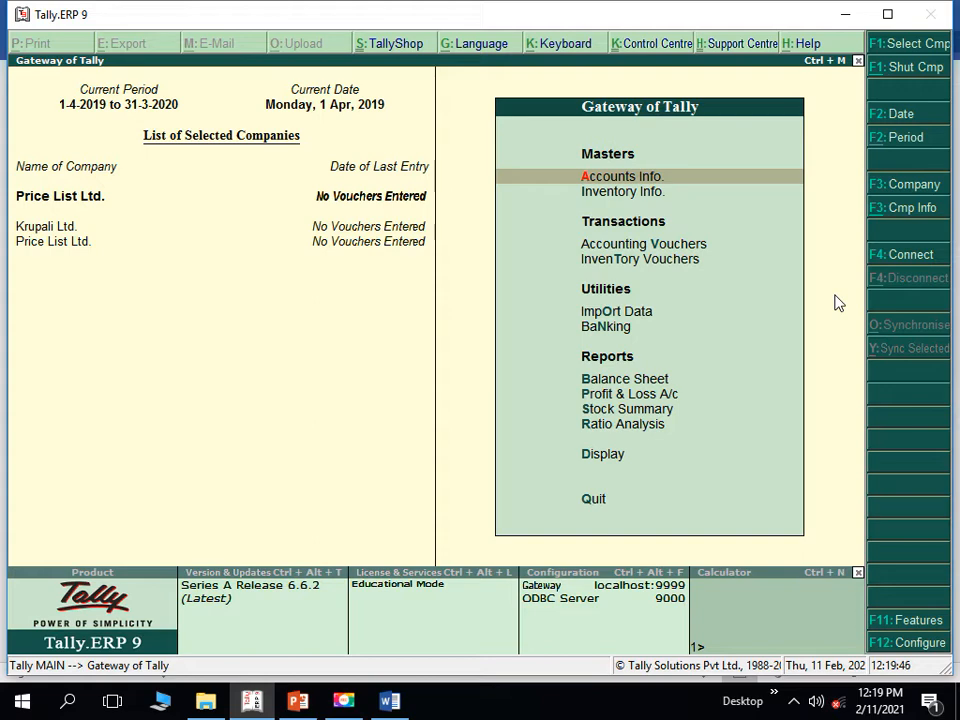
Step: Start a new single stock item named Bulbs under the Primary group
key("Down")
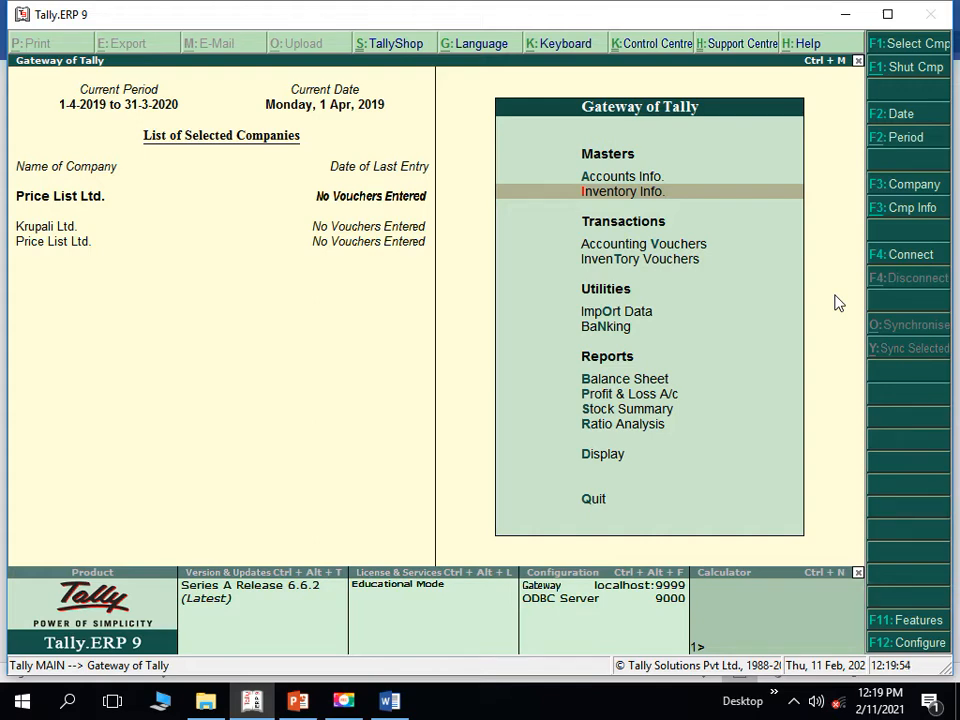
key("Return")
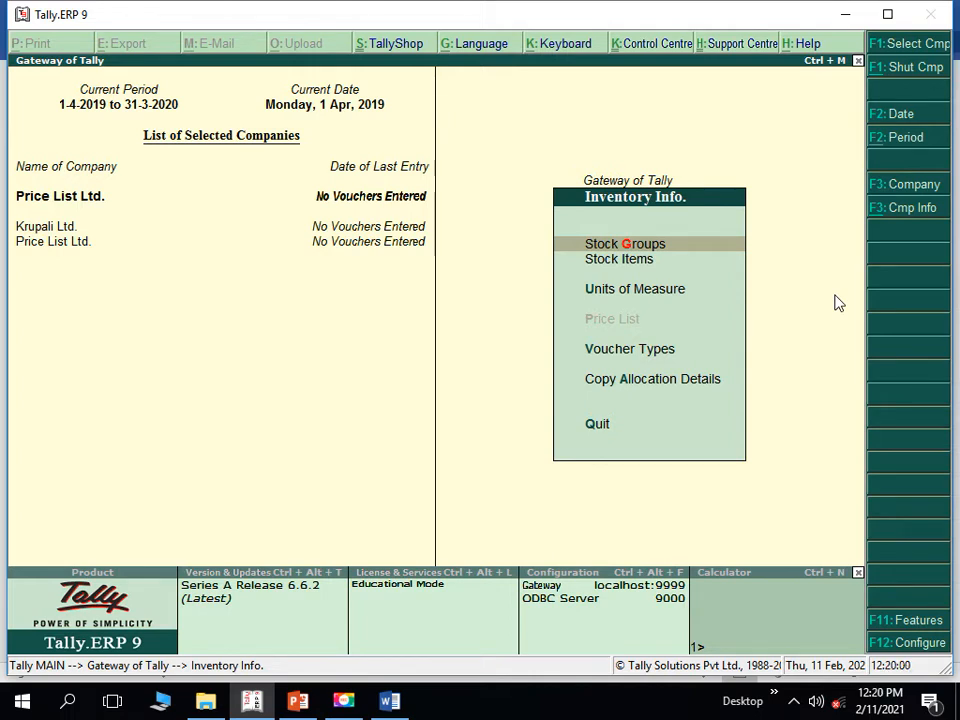
key("Down")
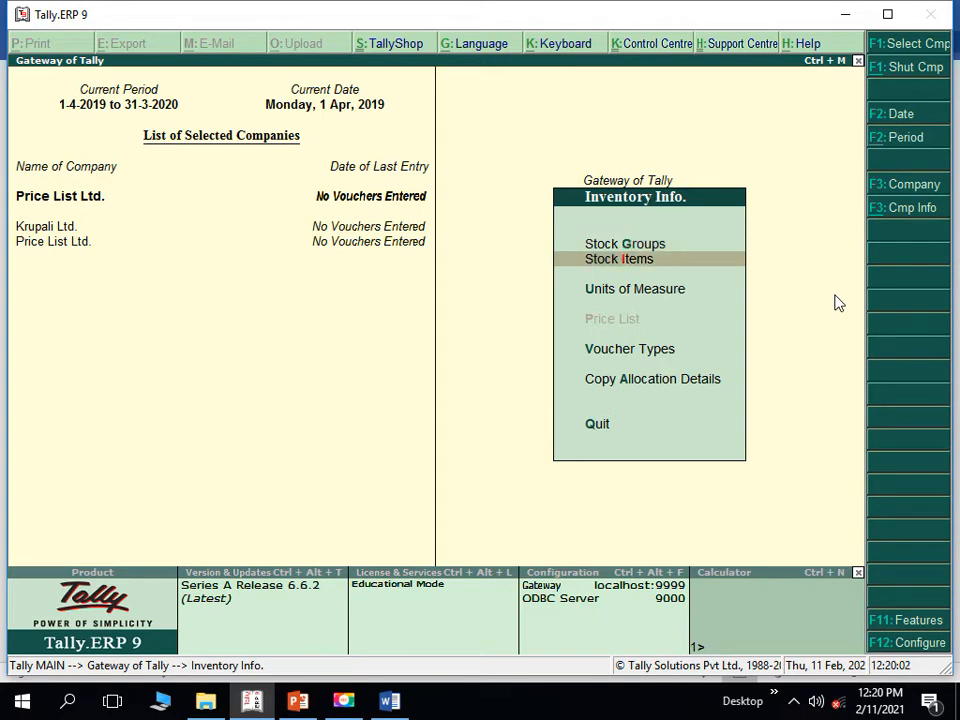
key("Return")
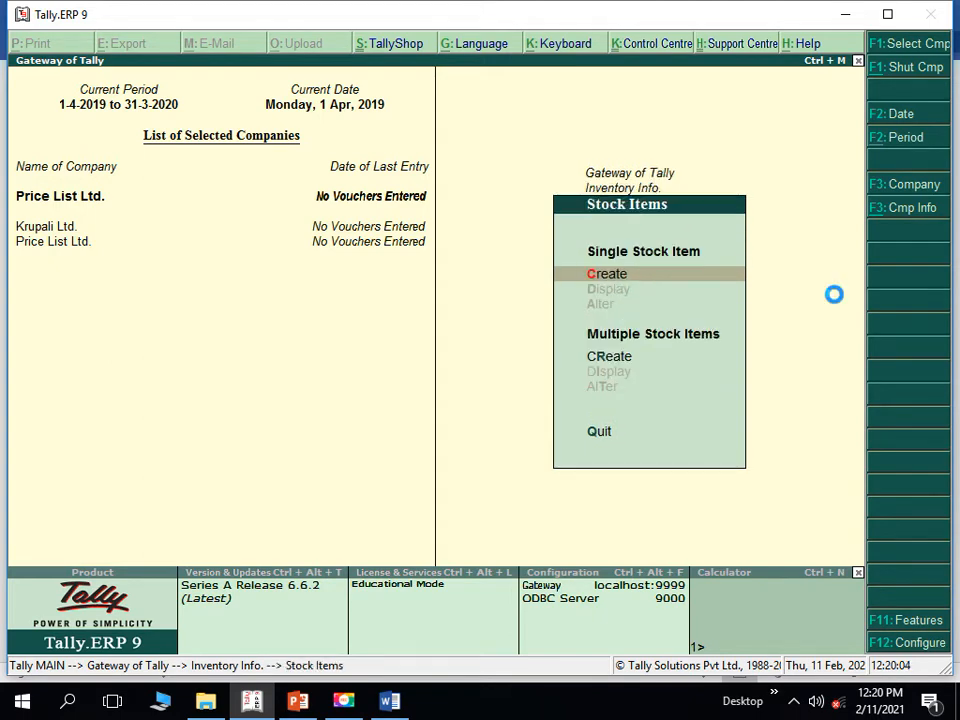
key("Return")
type("Bulb")
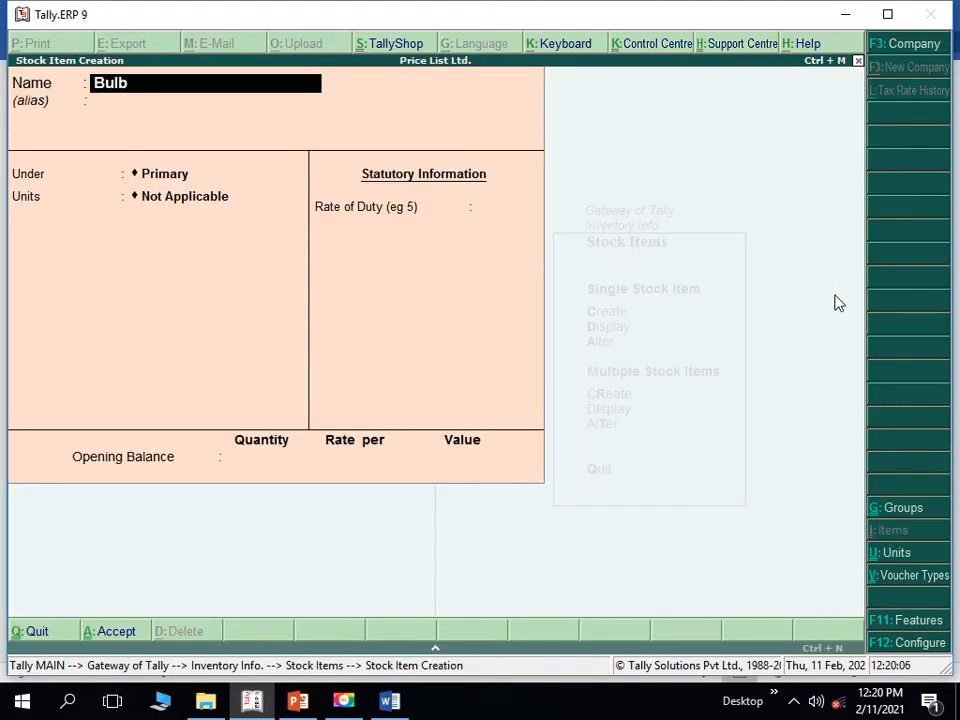
type("s")
key("Return")
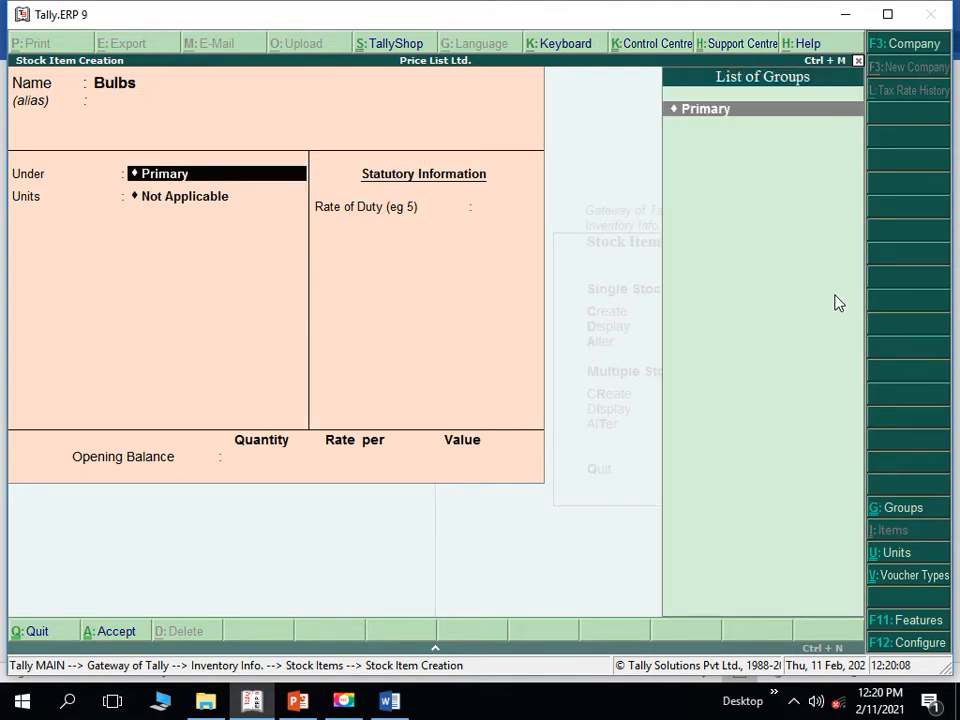
key("Return")
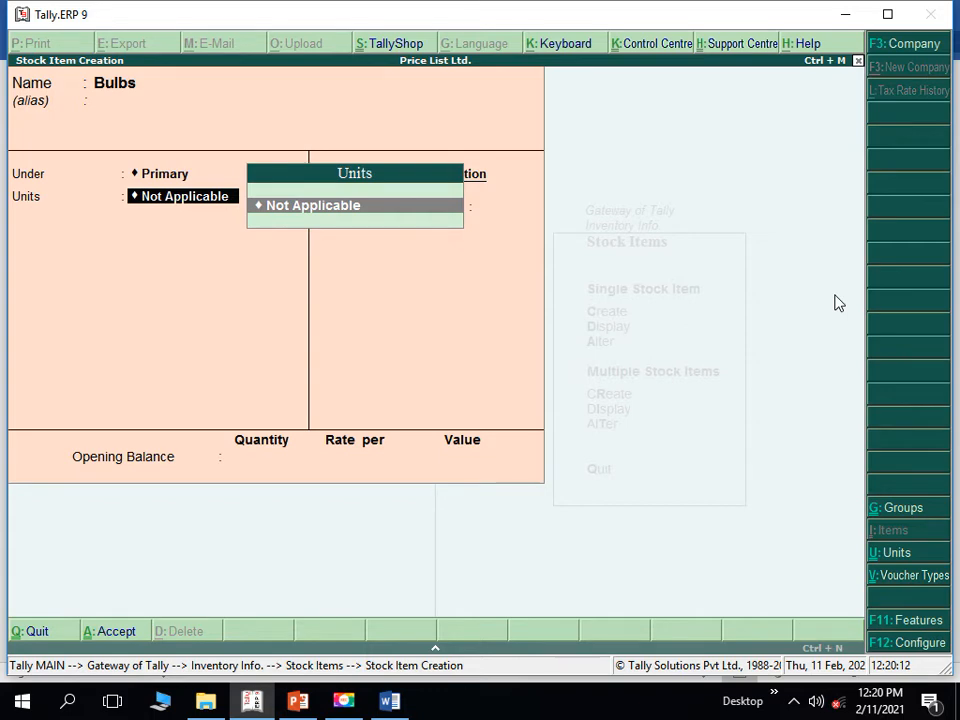
Step: Create a simple unit with the symbol pcs and 0 decimal places for the Bulbs item
key("alt+c")
type("pcs")
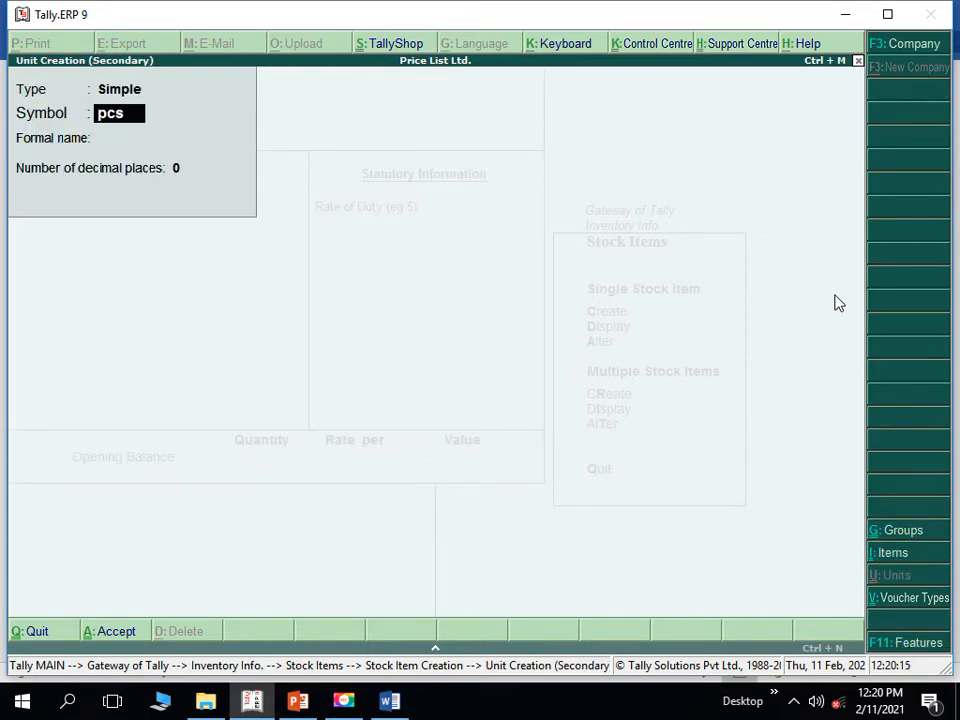
key("Return")
key("Return")
key("Return")
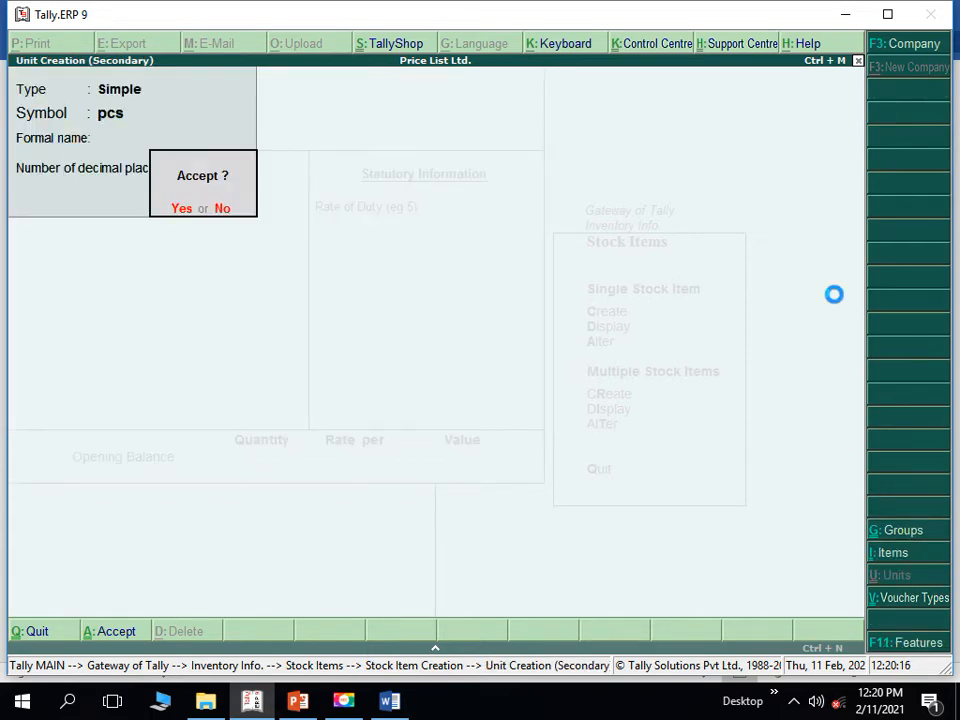
key("Return")
Step: Save the Bulbs stock item in pcs without an opening balance and return to the inventory masters
key("Return")
key("Return")
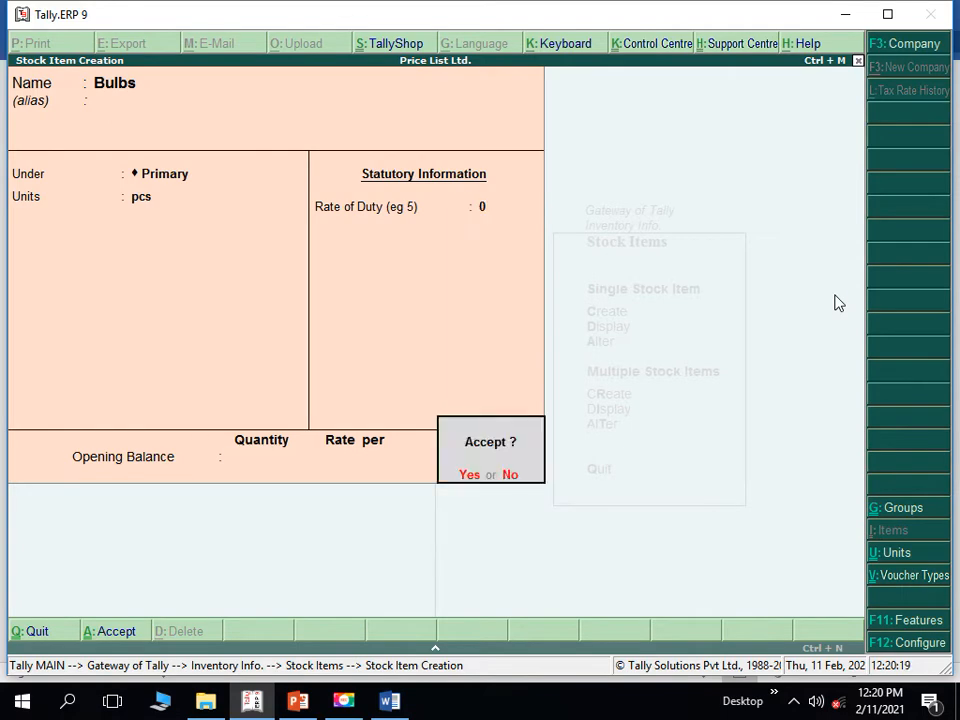
key("Return")
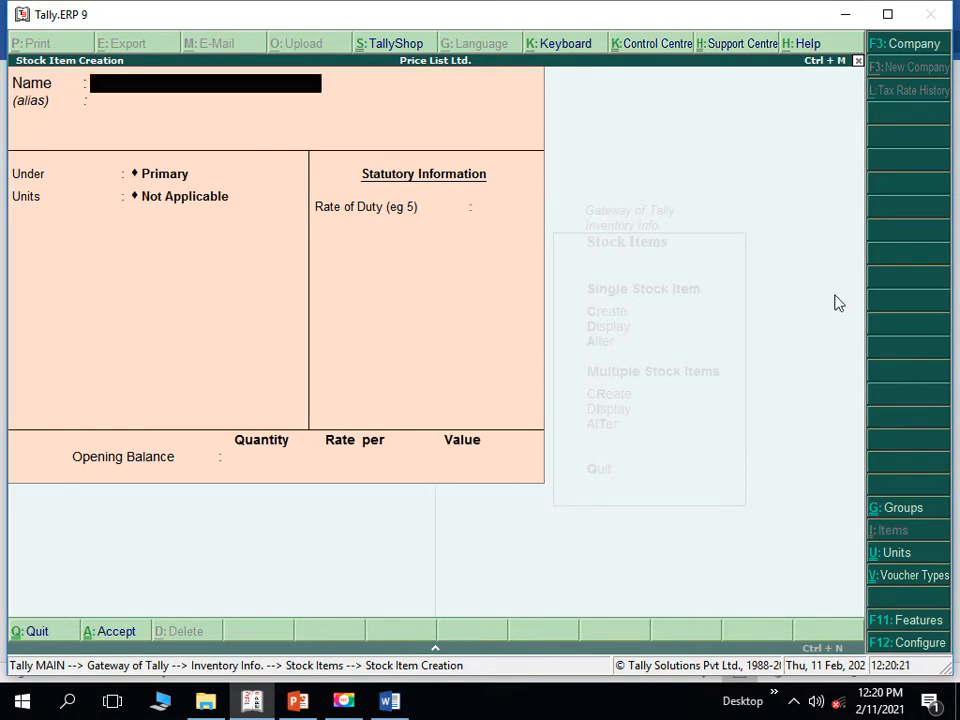
key("Escape")
key("Escape")
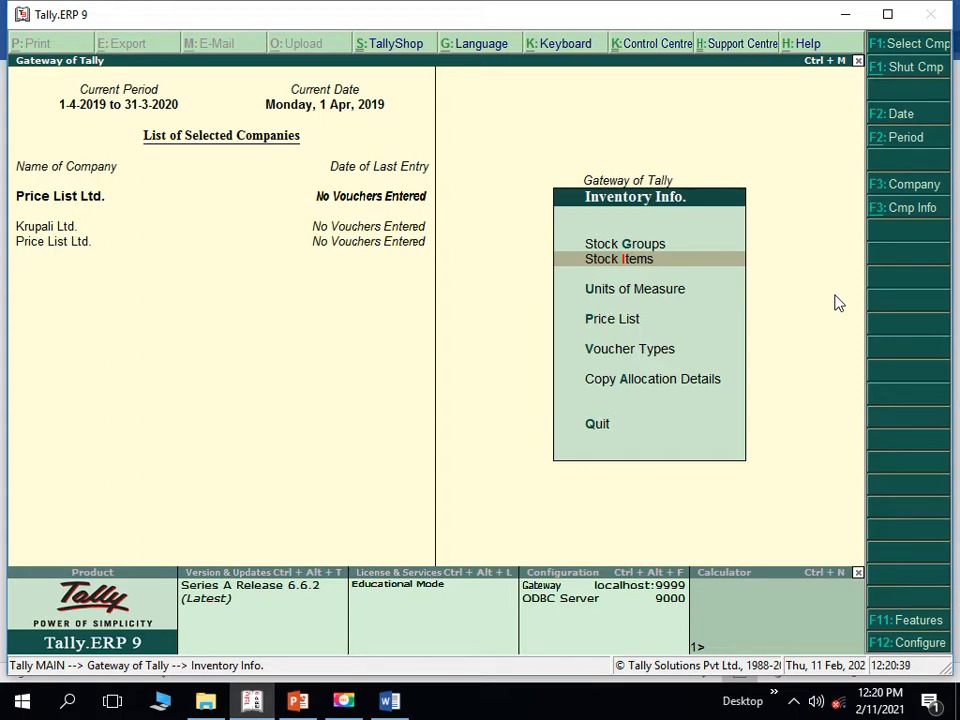
Step: Start a price list for All Items at the Retailers price level, applicable from 1-Apr-2019, and add Bulbs
key("Down")
key("Down")
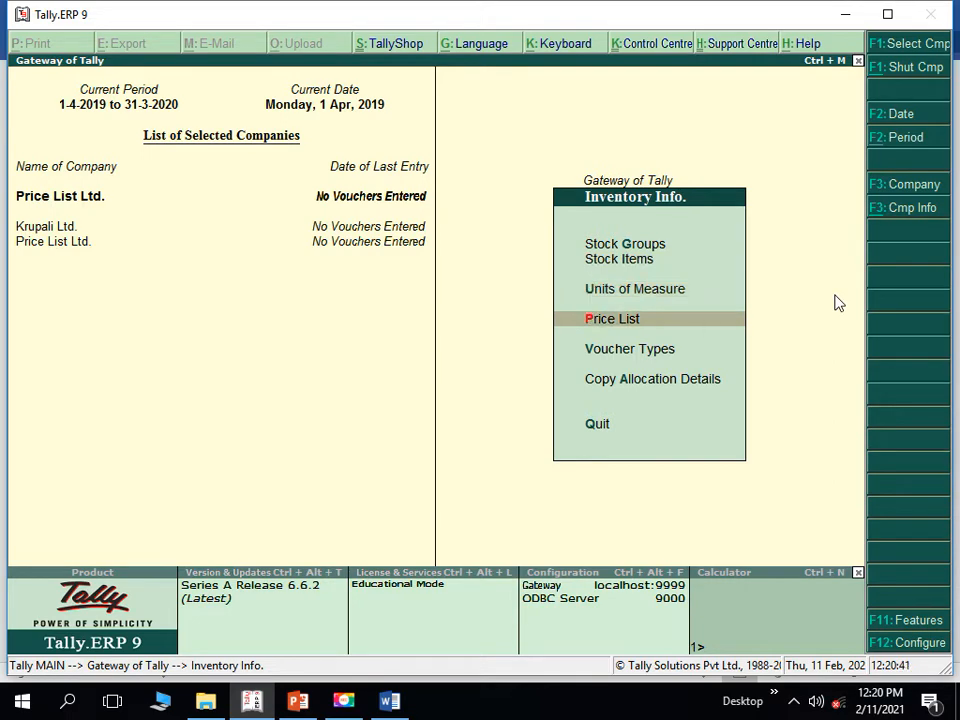
key("Return")
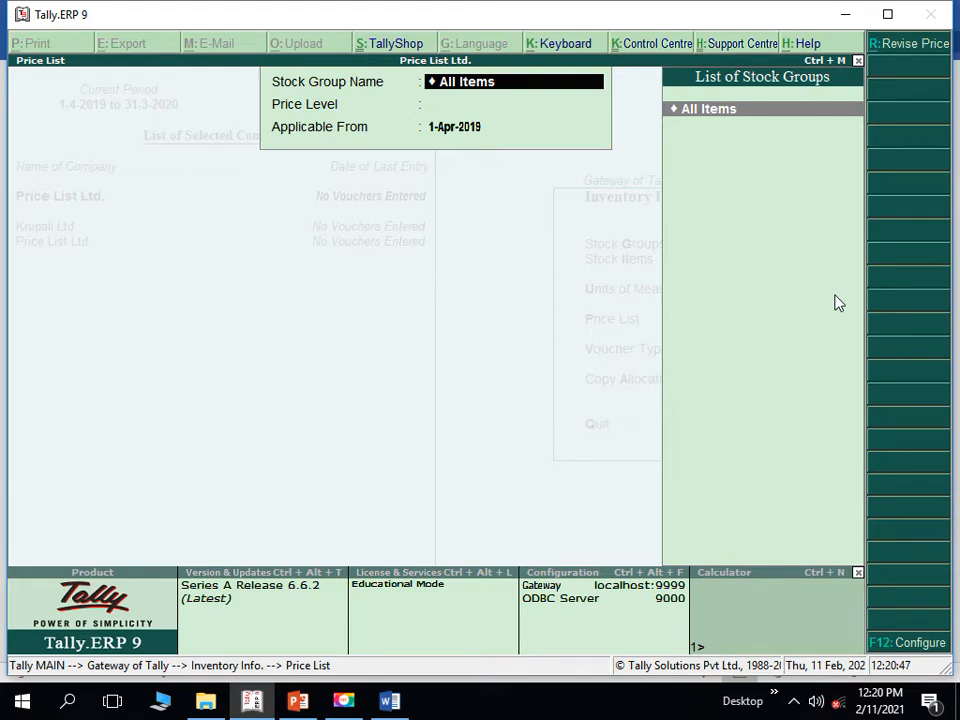
key("Return")
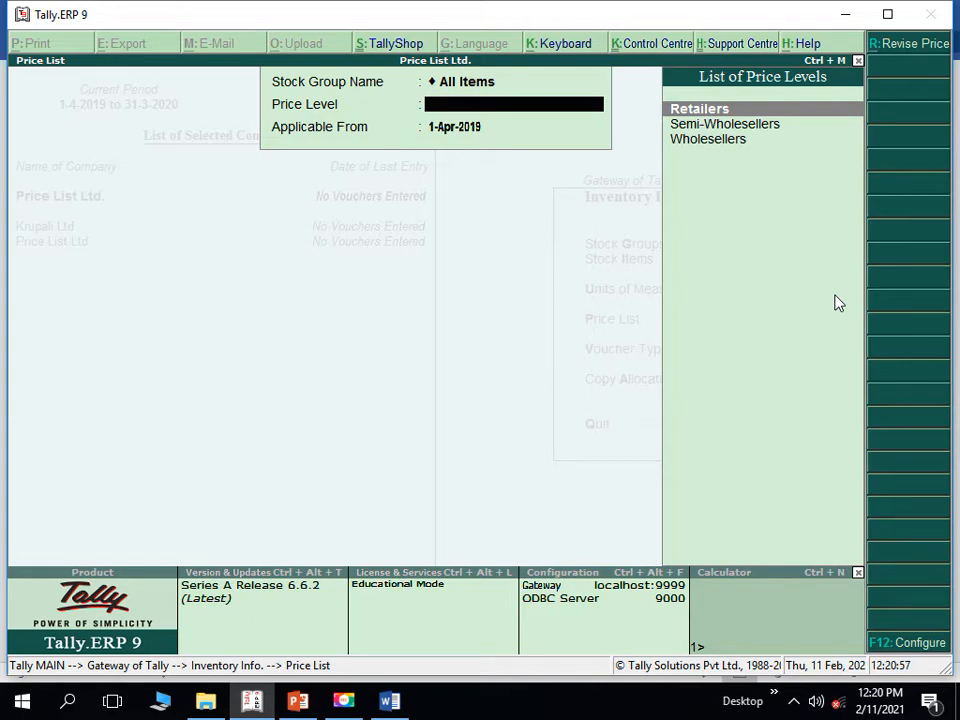
key("Return")
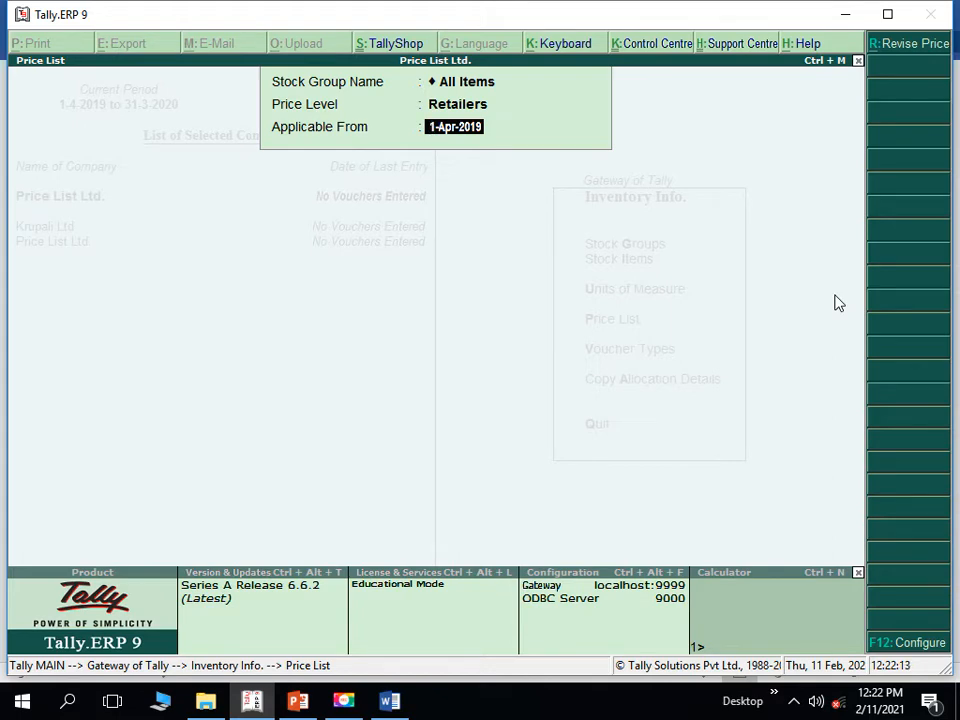
key("Return")
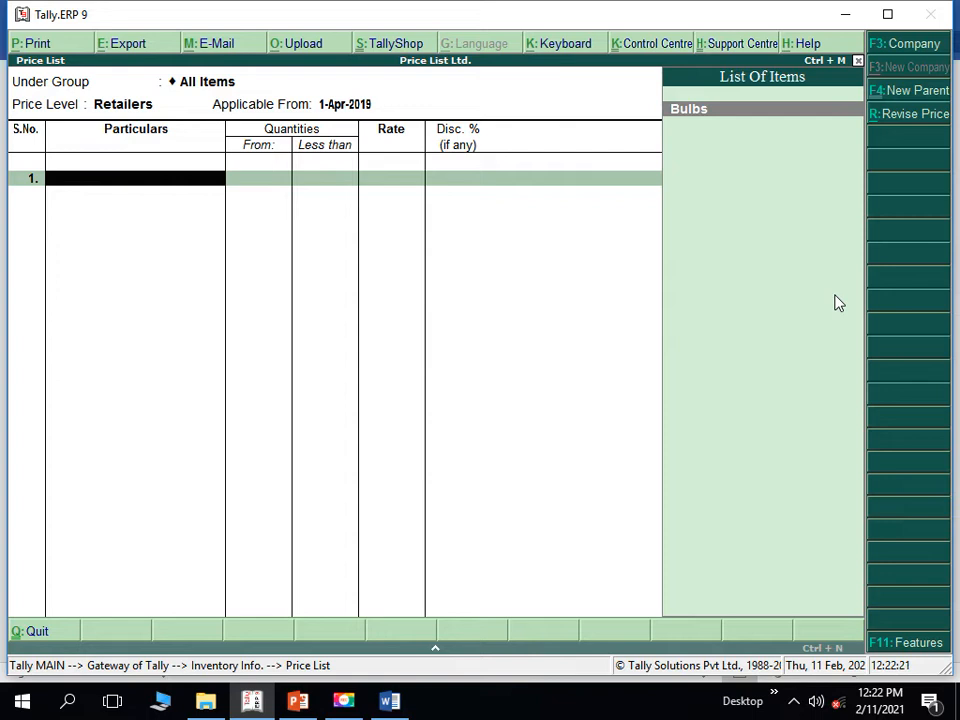
key("Return")
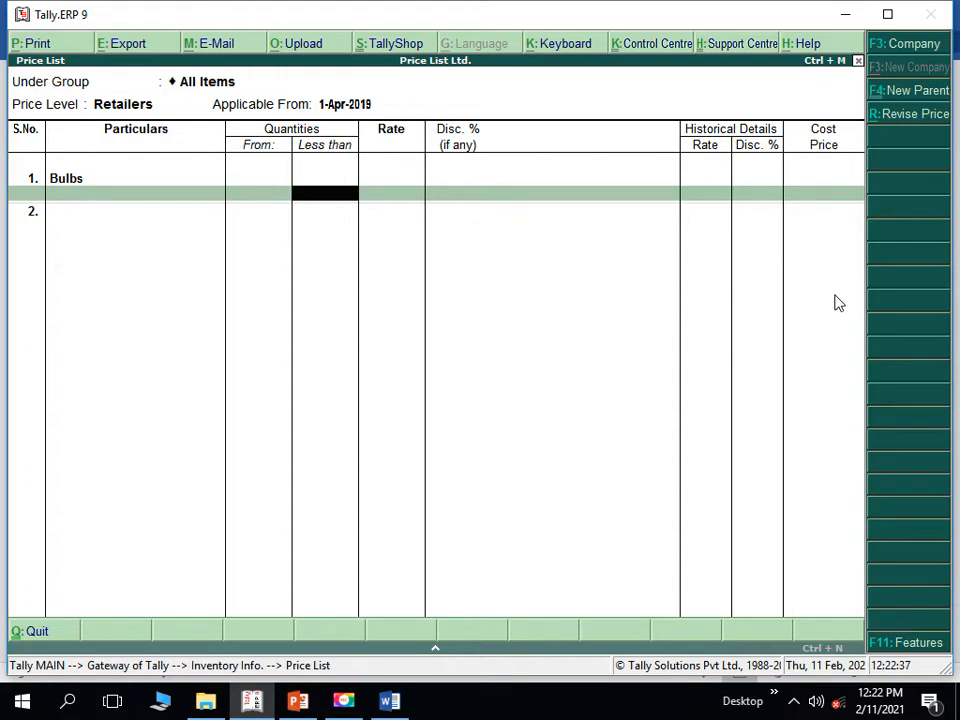
Step: Check the bulb rates in the Word exercise and price Retailers' quantities below 10 pcs at 60 per piece without discount
key("alt+Tab")
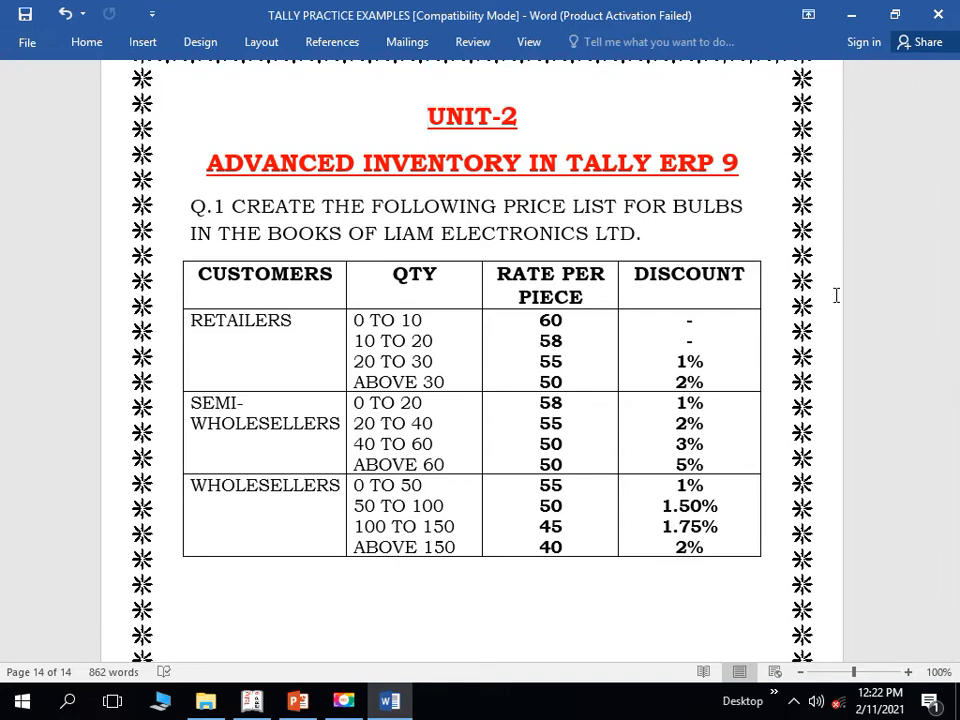
key("super+Tab")
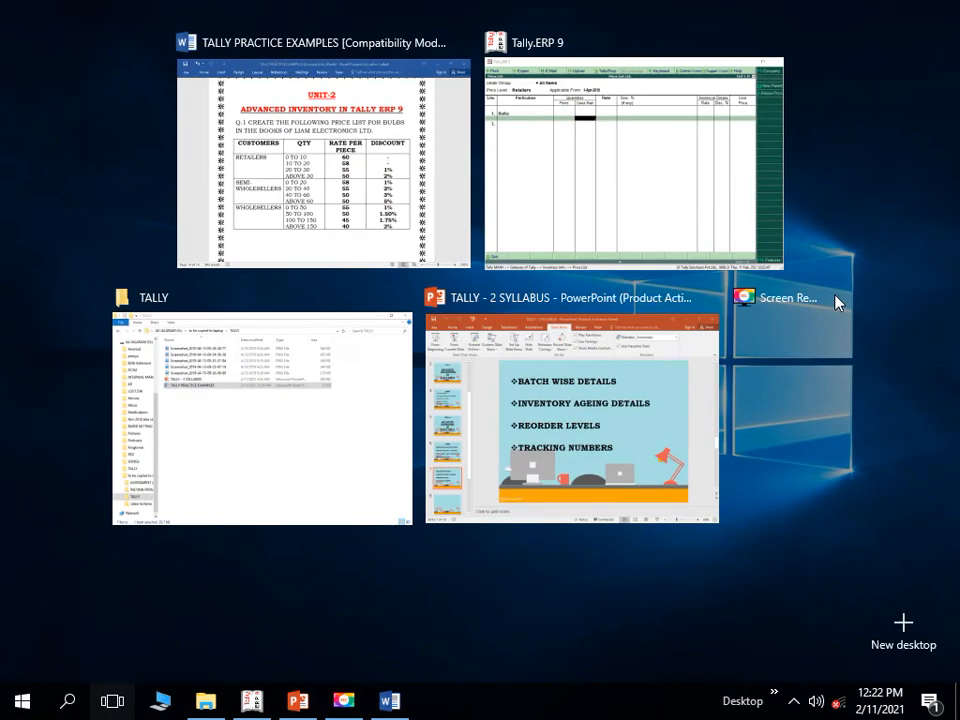
key("alt+Tab")
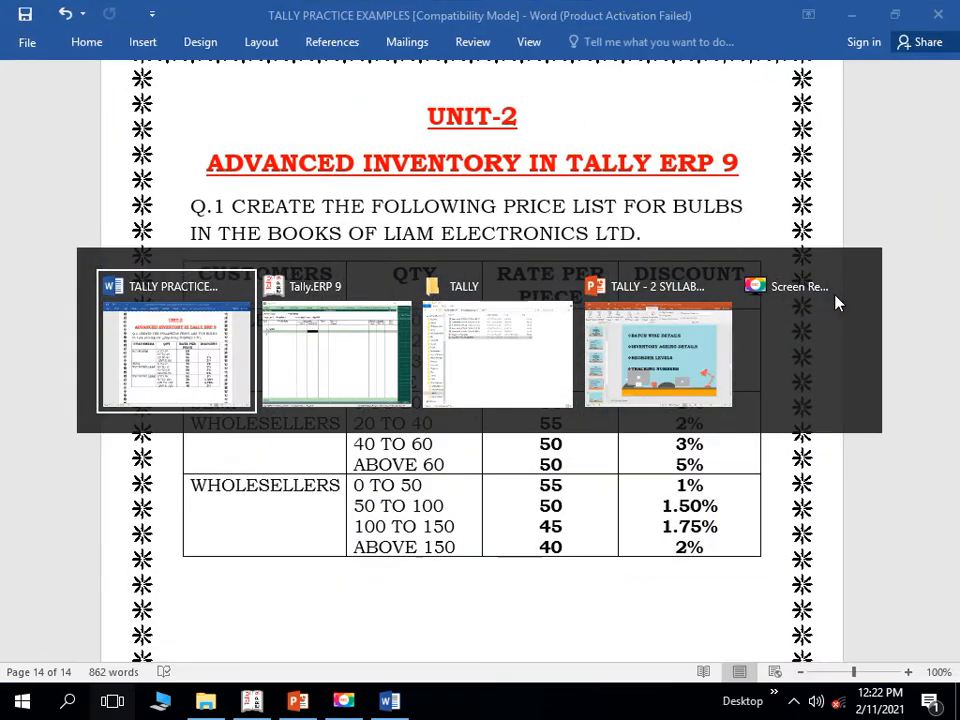
key("alt+Tab")
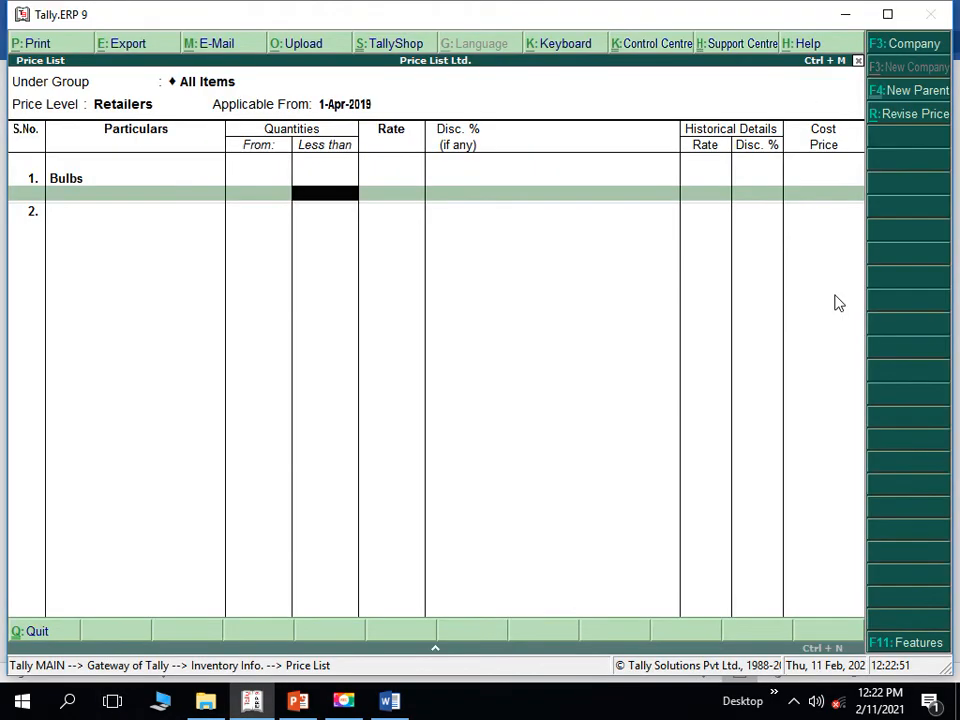
type("10")
key("Return")
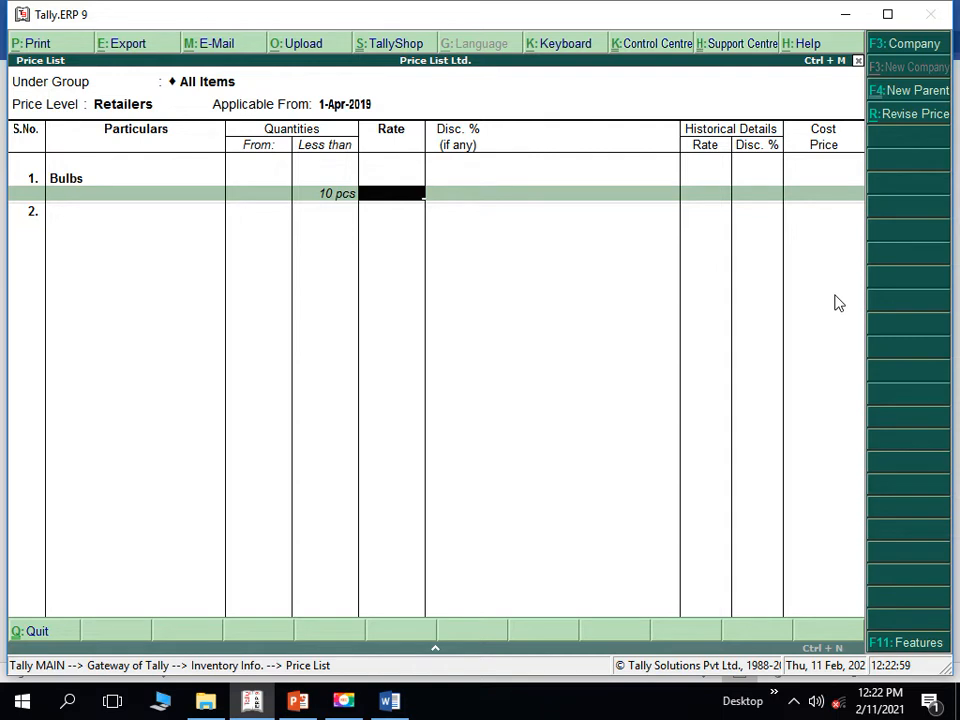
type("60")
key("Return")
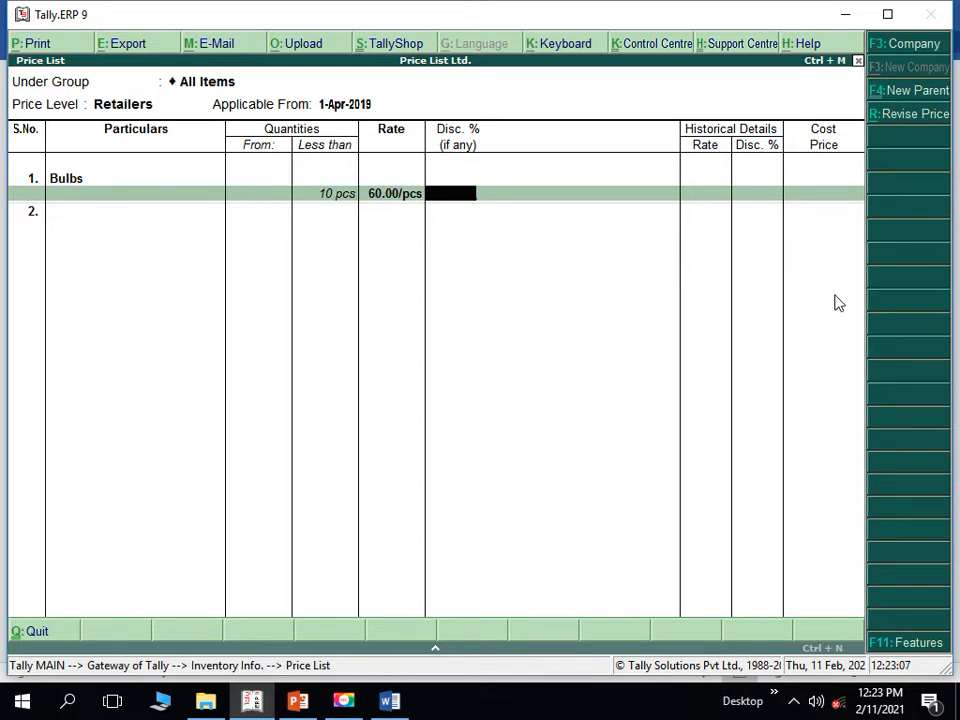
key("Return")
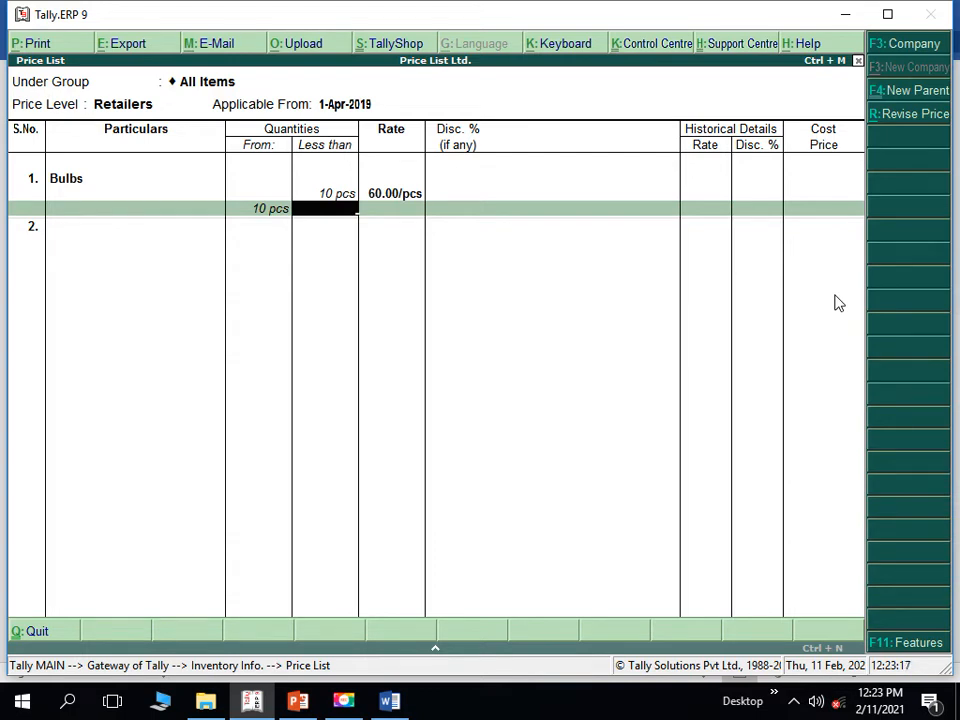
Step: Price the Retailers' slab from 10 to less than 20 pcs at 58 per piece without discount
type("20")
key("Return")
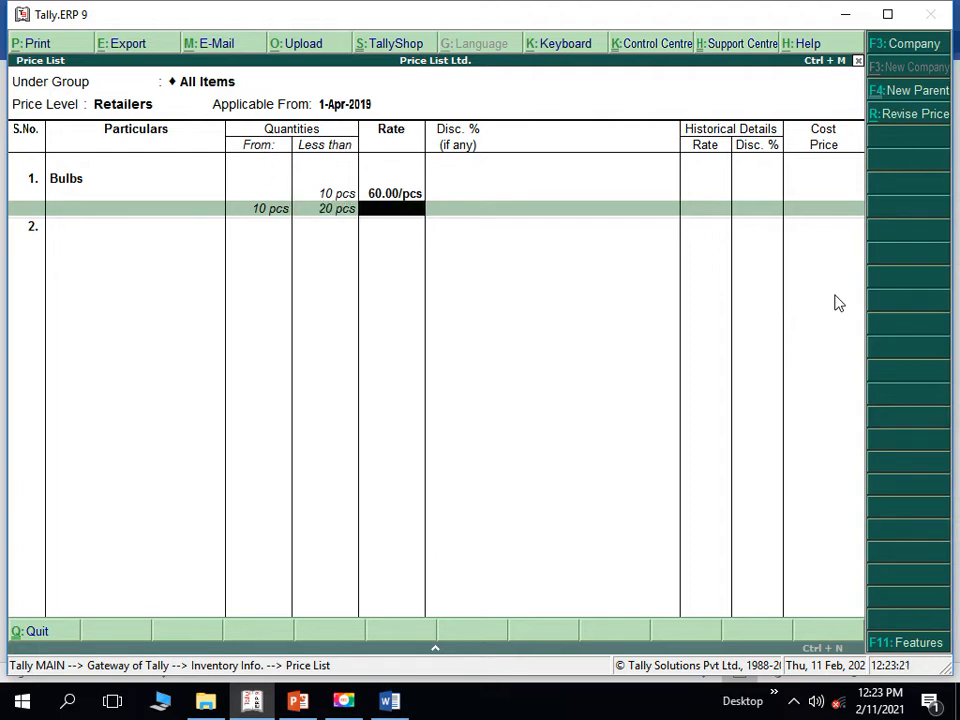
type("58")
key("Return")
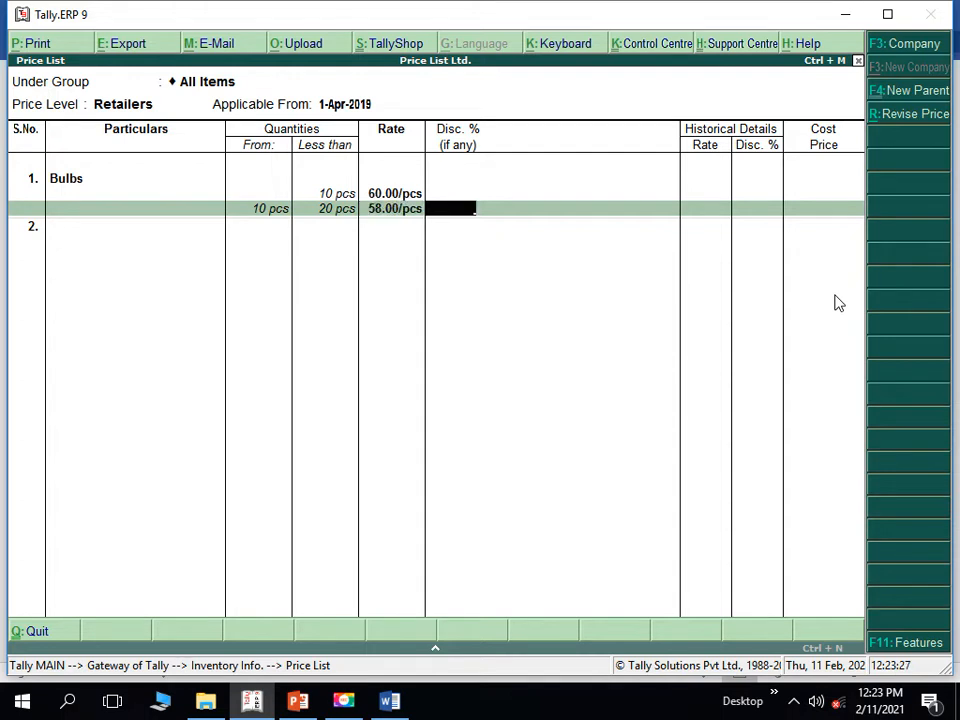
key("Return")
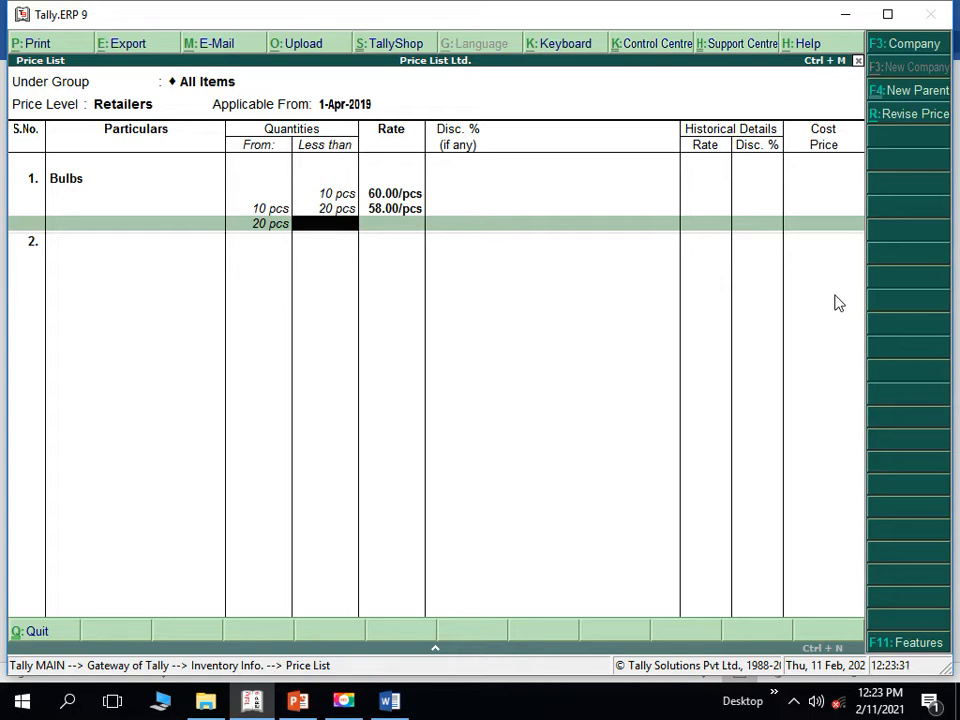
Step: Price the Retailers' slab from 20 to less than 30 pcs at 55 per piece with a 1% discount
type("30")
key("Return")
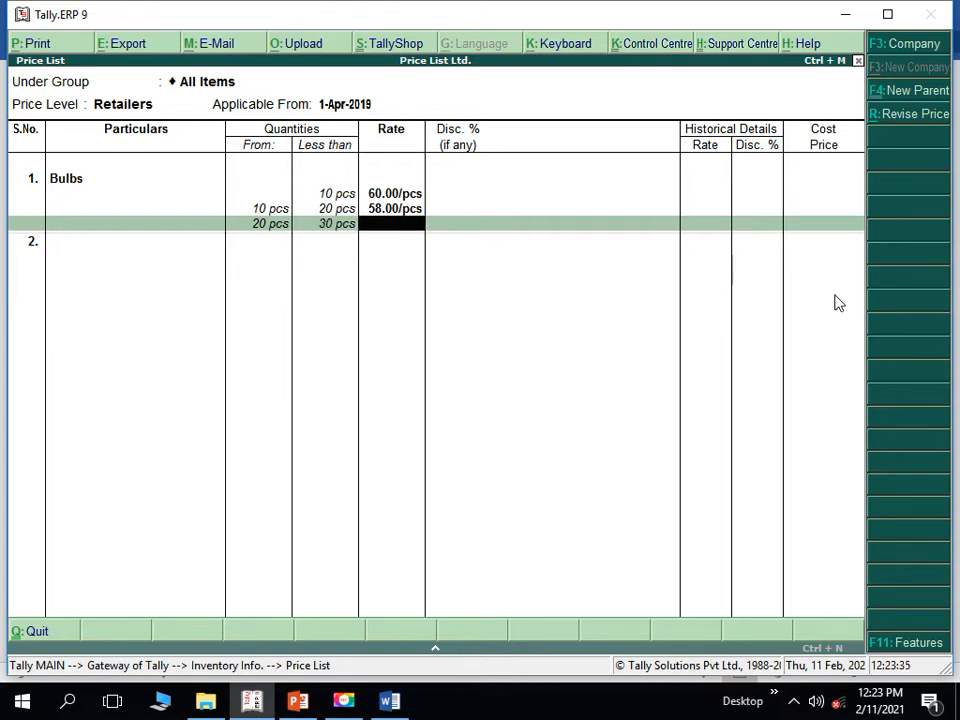
type("55")
key("Return")
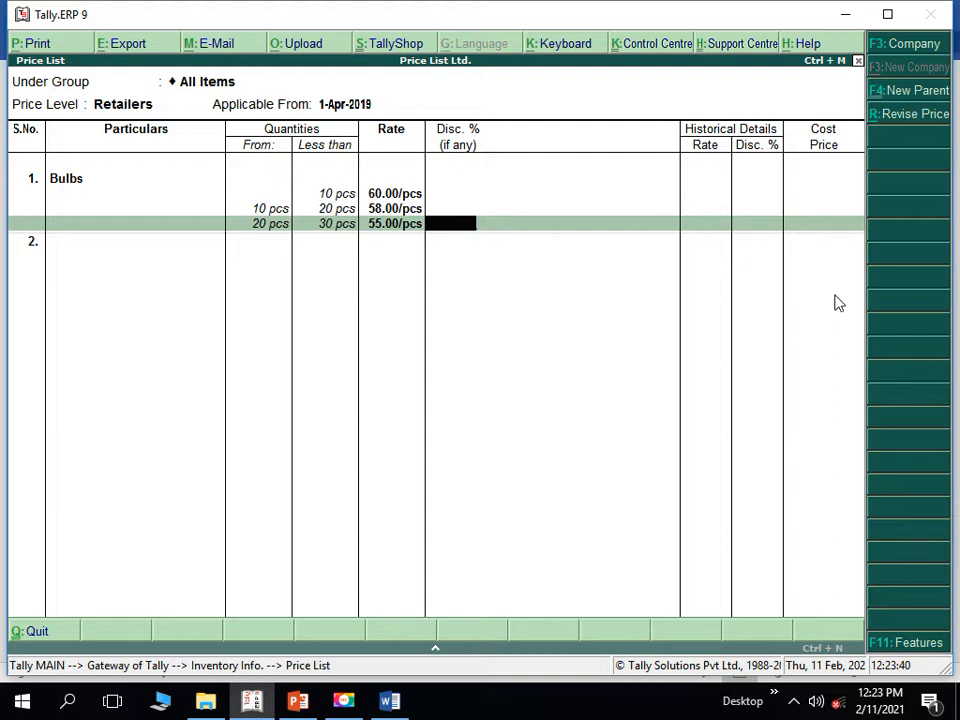
type("1")
key("Return")
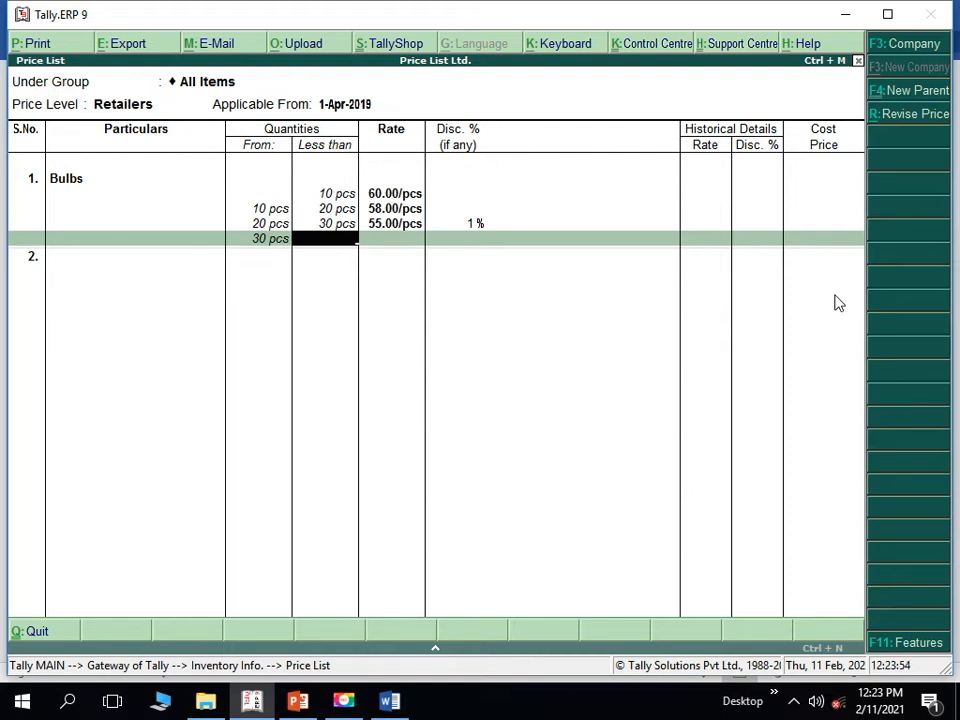
Step: Price the Retailers' open-ended slab from 30 pcs at 50 per piece with a 2% discount and accept the price list
key("Return")
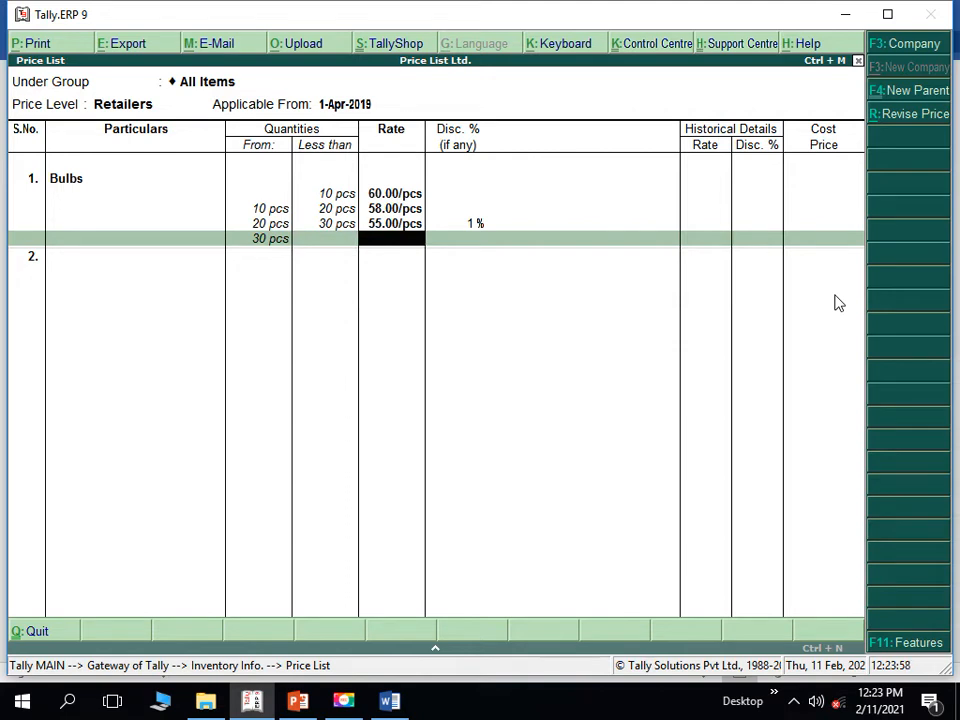
type("50")
key("Return")
type("2")
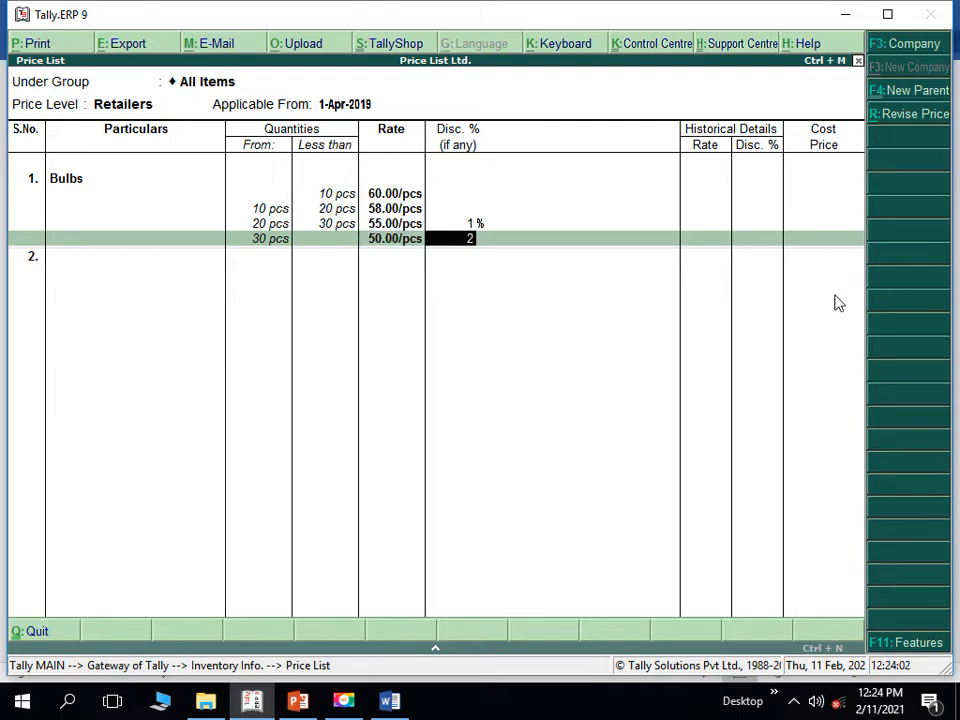
key("Return")
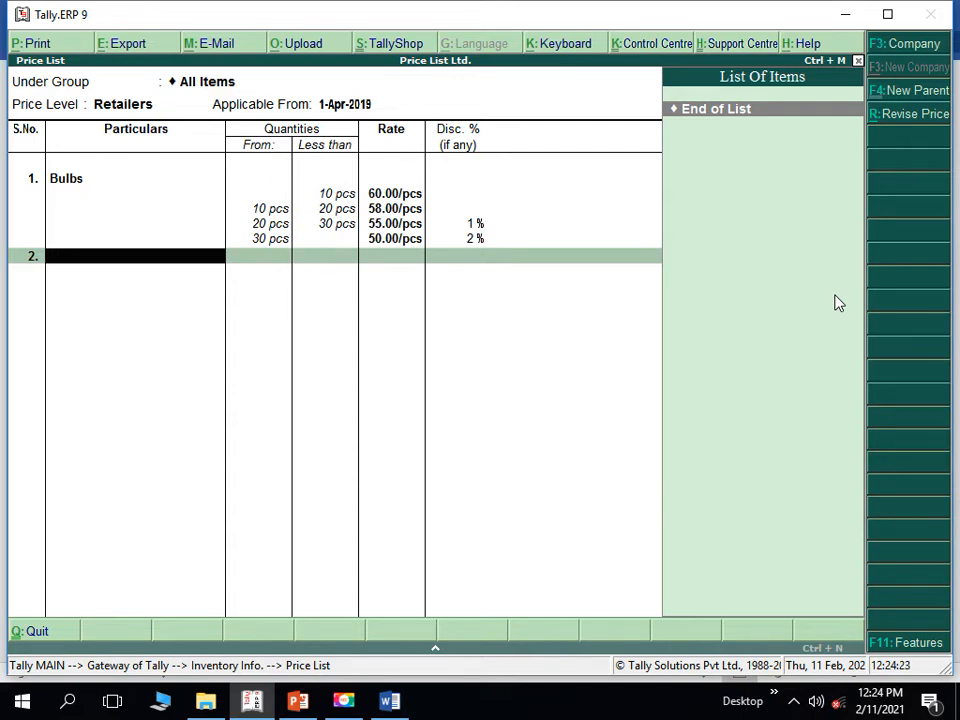
key("Return")
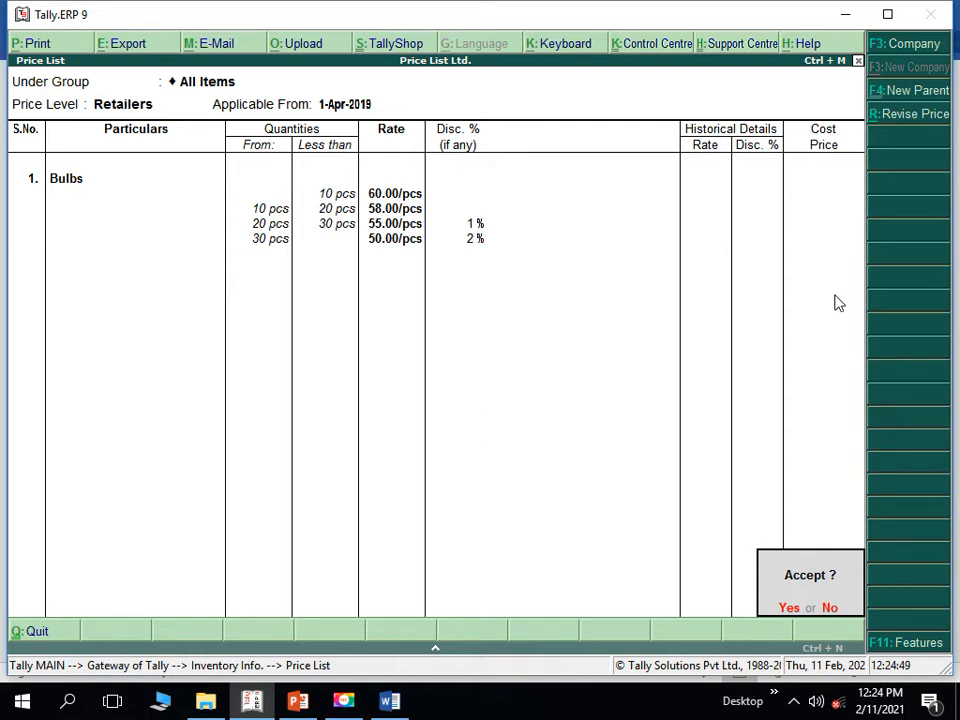
key("Return")
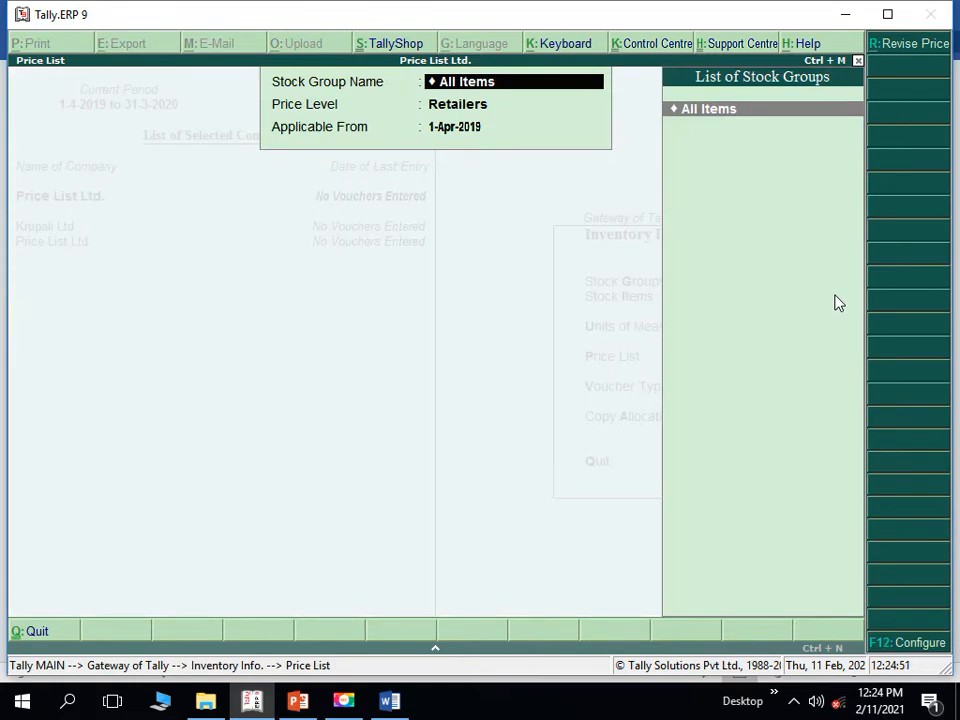
Step: Start a price list for All Items at the Semi-Wholesellers price level, applicable from 1-Apr-2019, and add Bulbs
key("Return")
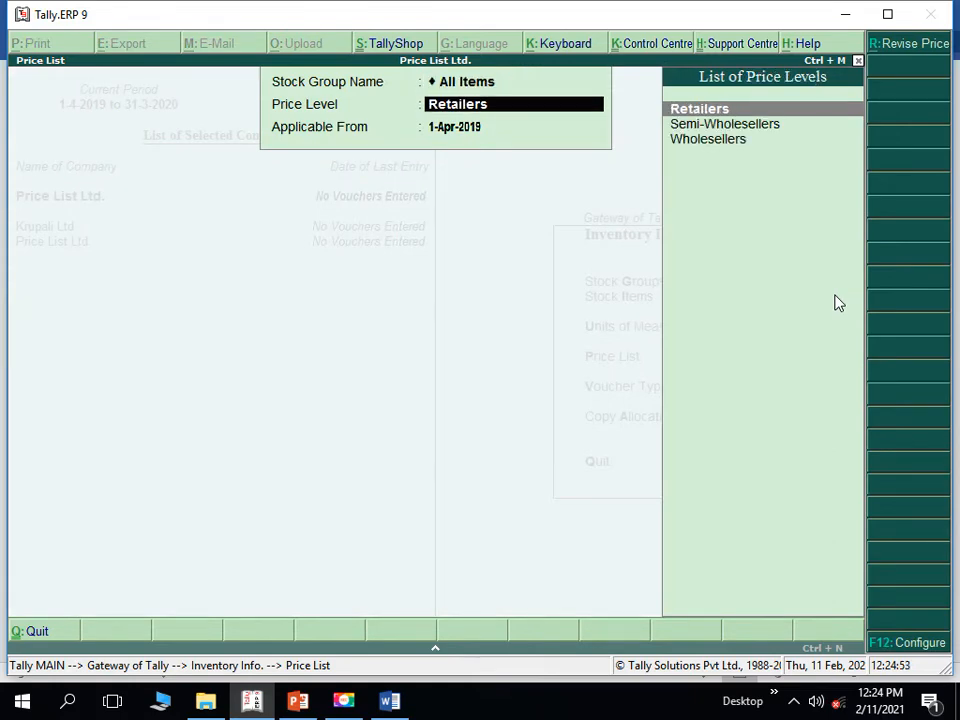
key("Down")
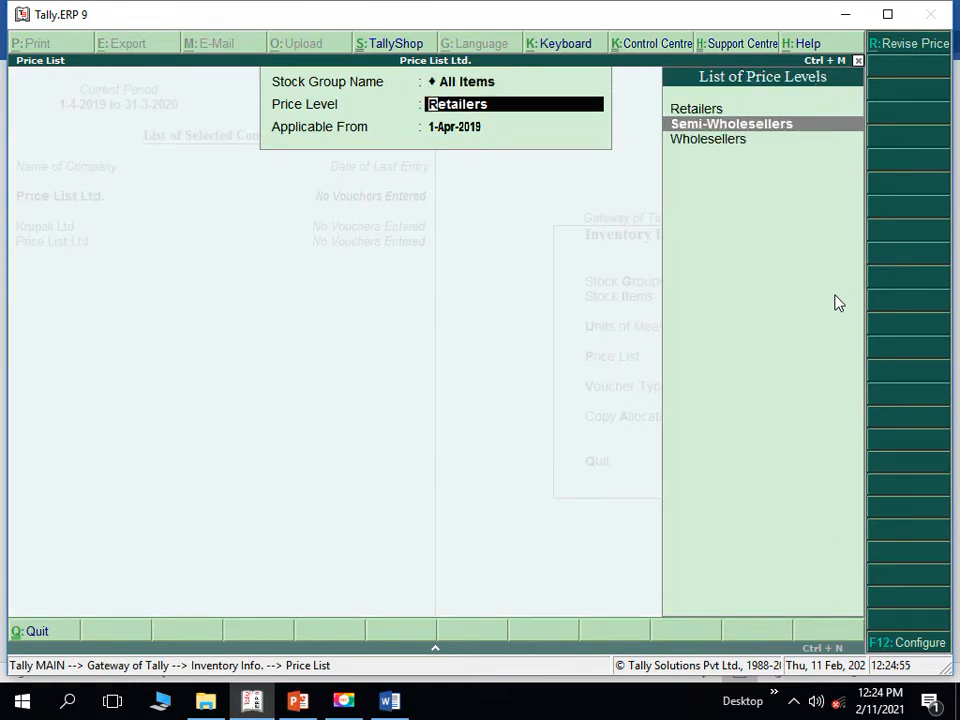
key("Return")
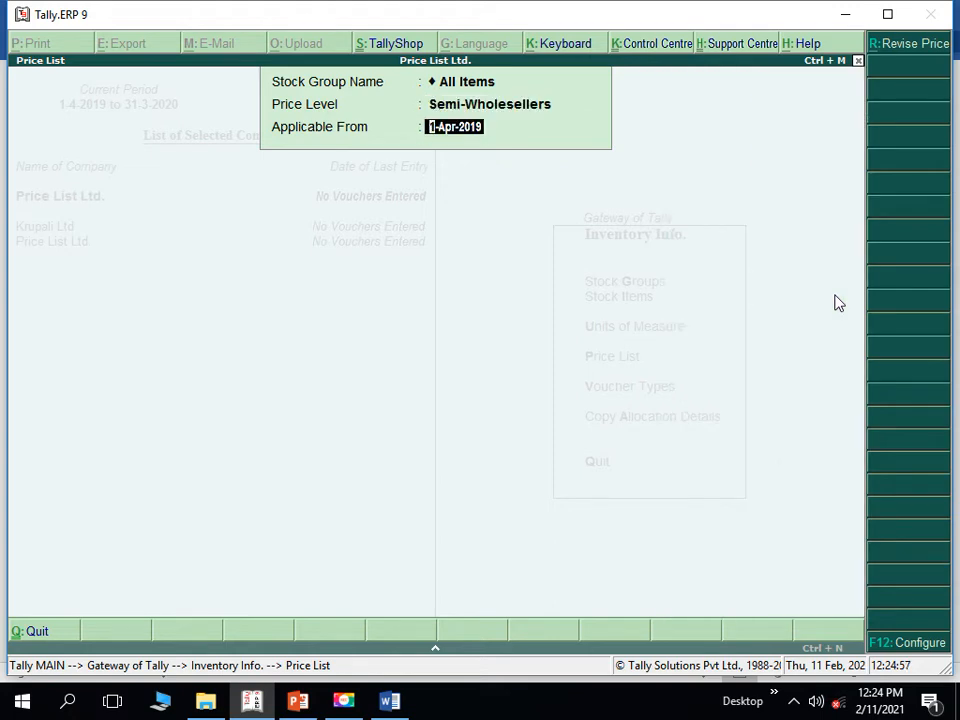
key("Return")
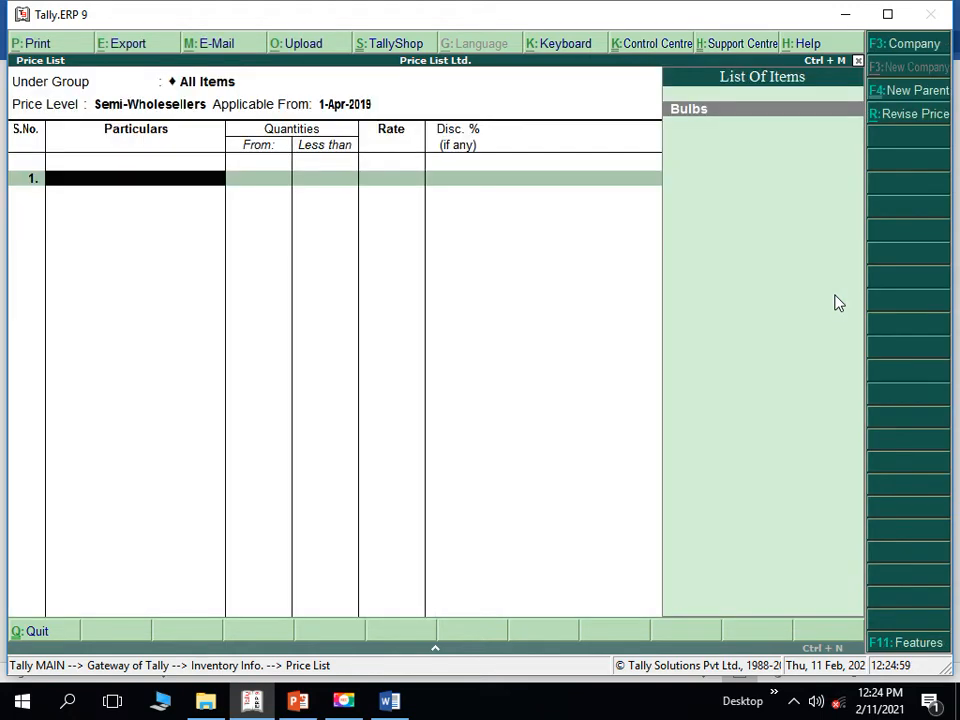
key("Return")
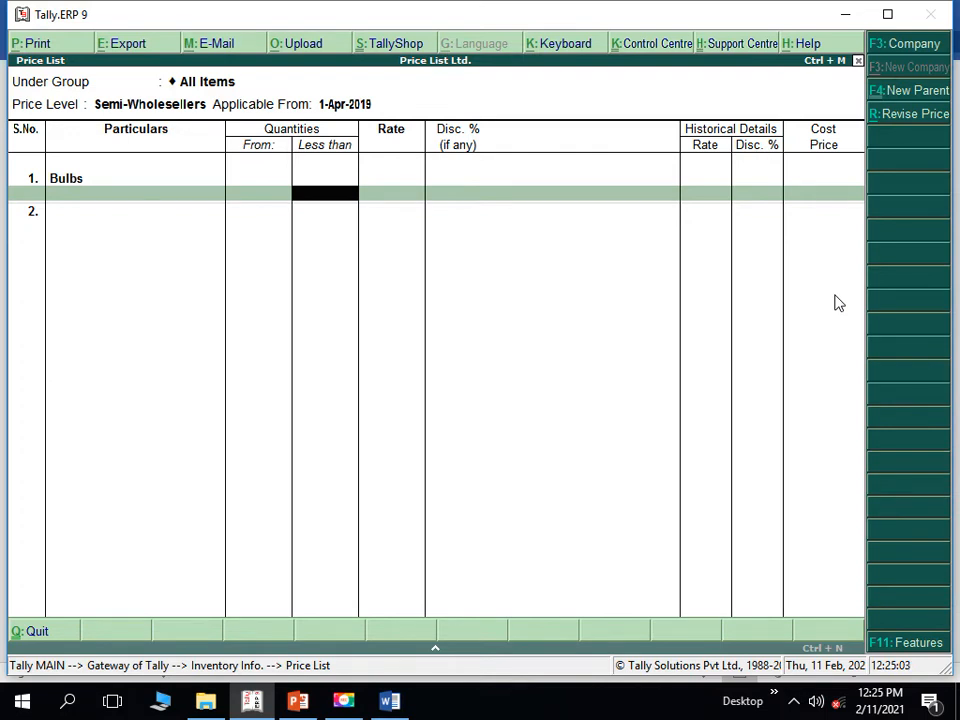
Step: Price the Semi-Wholesellers' quantities below 20 pcs at 58 per piece with a 1% discount
type("20")
key("Return")
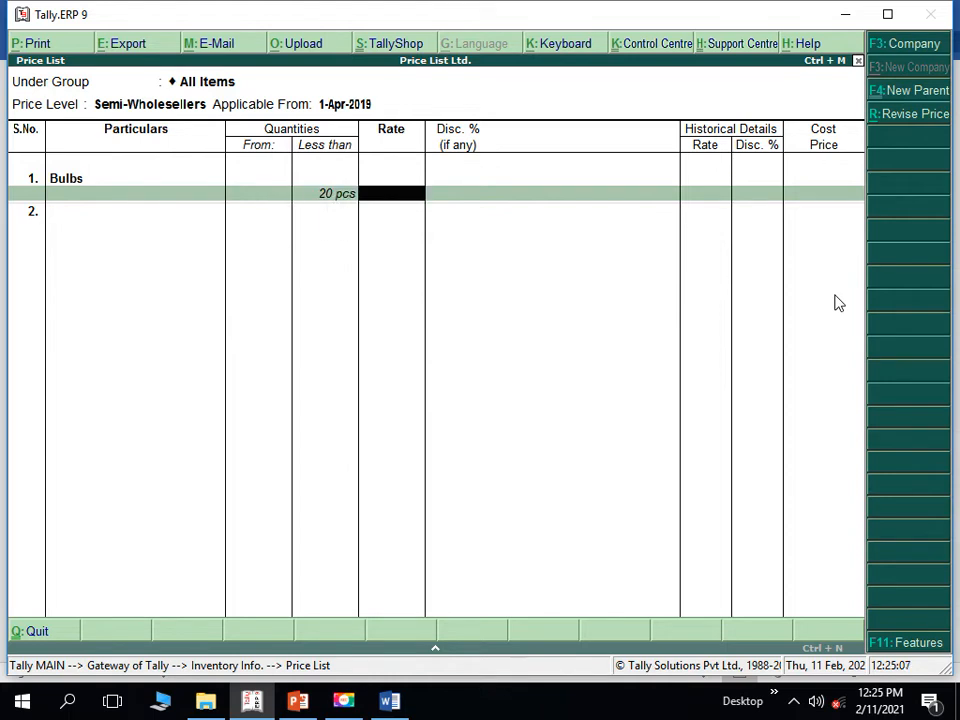
type("58")
key("Return")
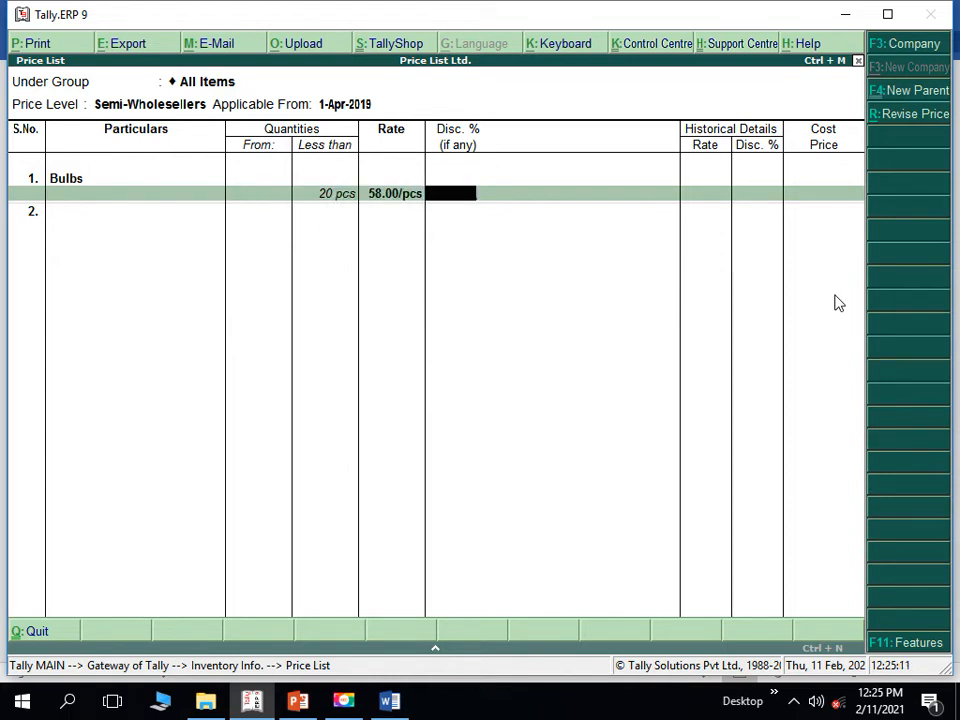
type("1")
key("Return")
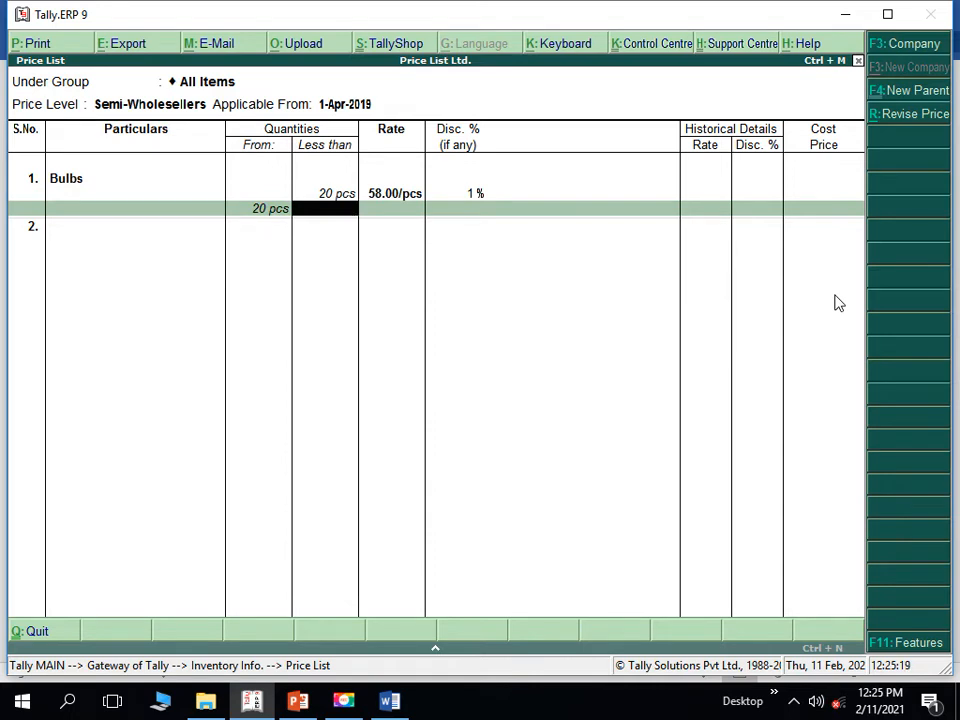
Step: Price the Semi-Wholesellers' slab from 20 to less than 40 pcs at 55 per piece with a 2% discount
type("40")
key("Return")
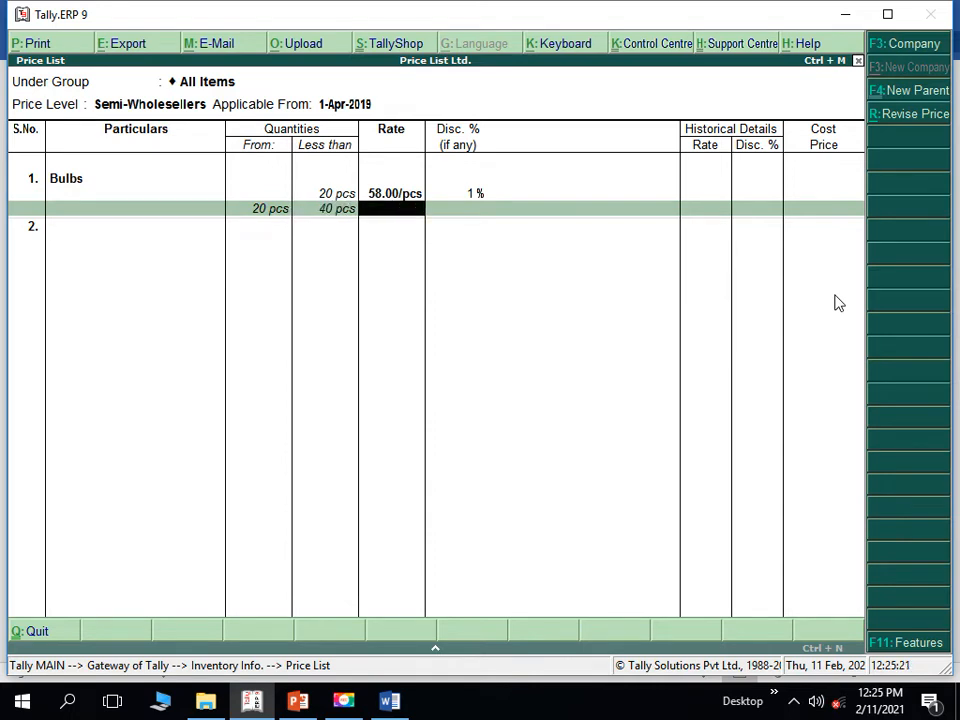
type("55")
key("Return")
type("2")
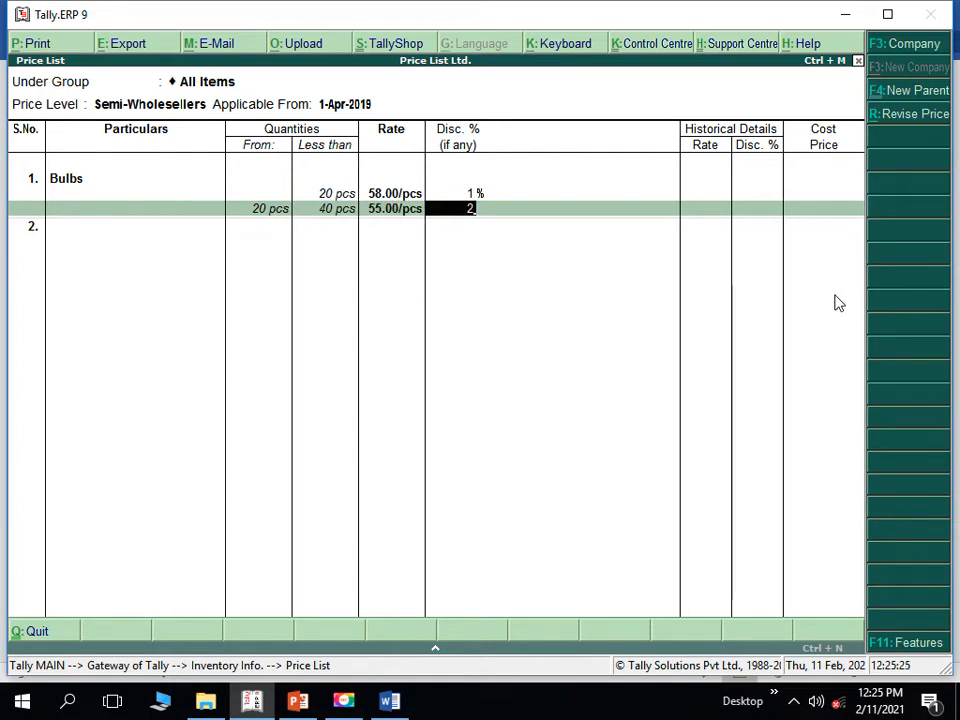
key("Return")
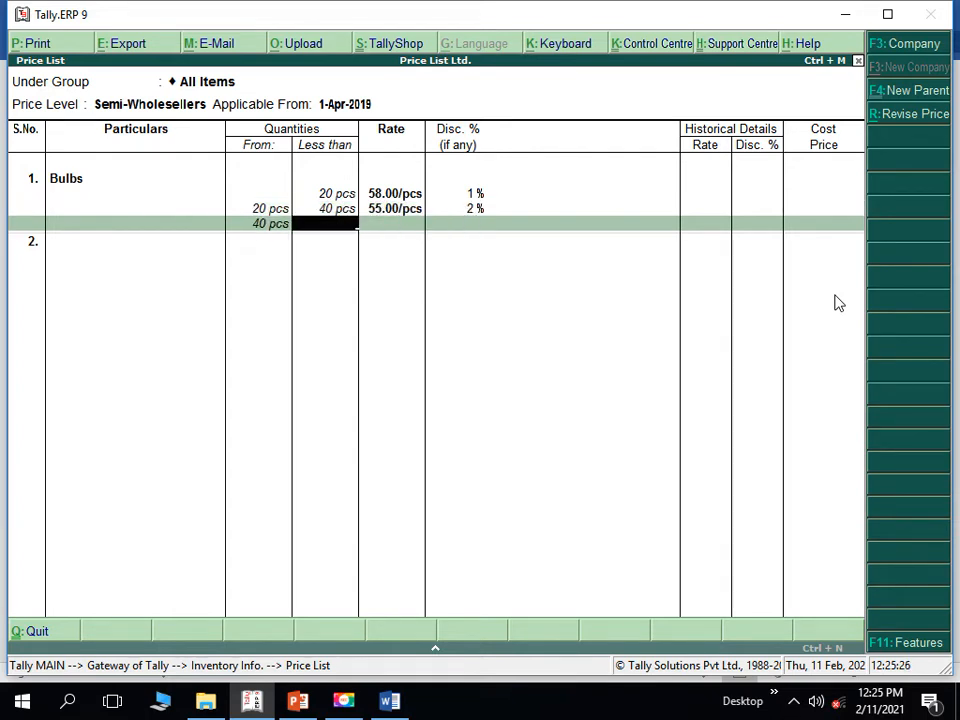
Step: Price the Semi-Wholesellers' slab from 40 to less than 60 pcs at 50 per piece with a 3% discount
type("60")
key("Return")
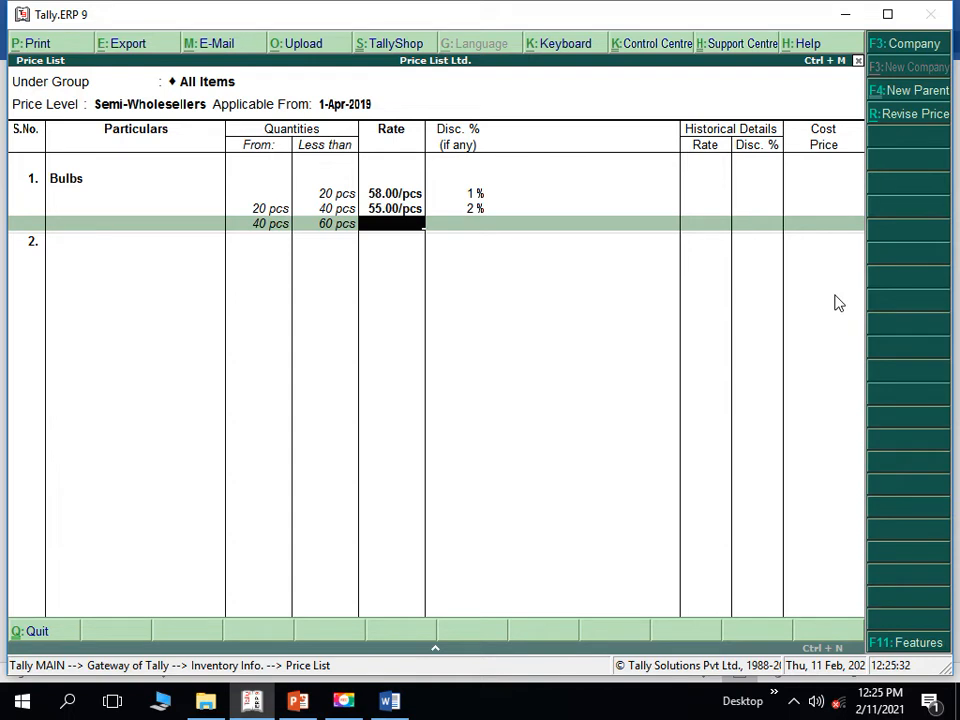
type("50")
key("Return")
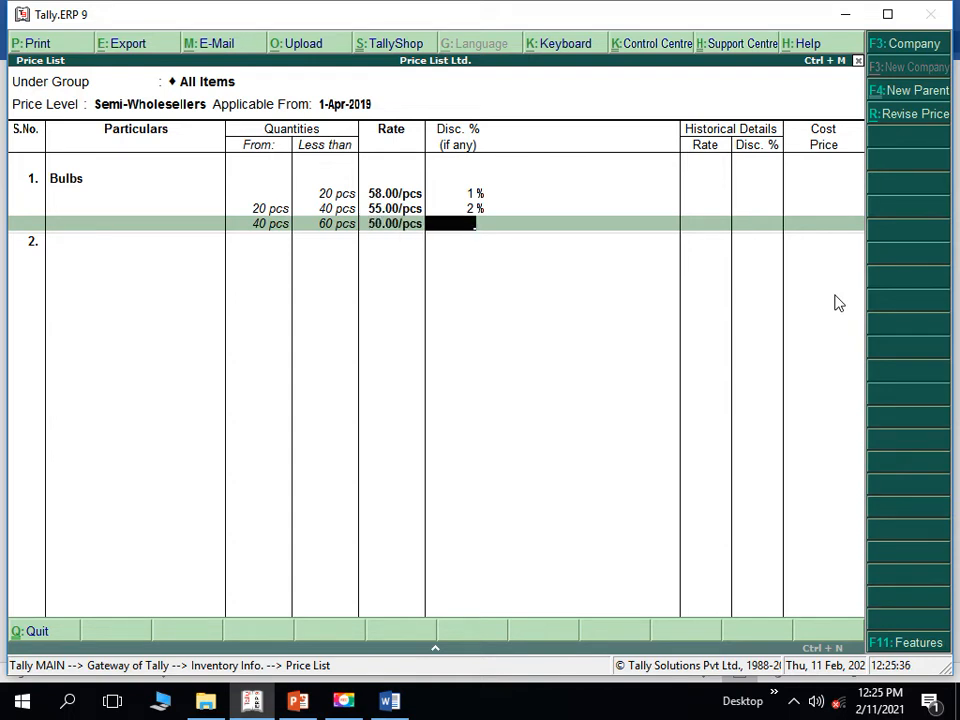
type("3")
key("Return")
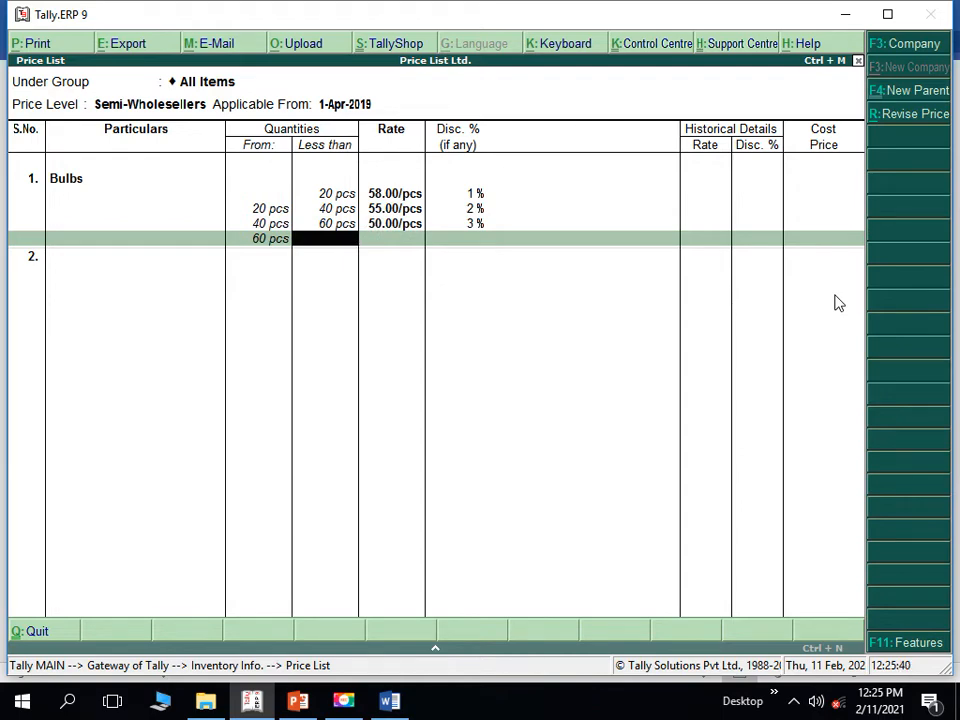
Step: Price the Semi-Wholesellers' open-ended slab from 60 pcs at 50 per piece with a 5% discount and accept the price list
key("Return")
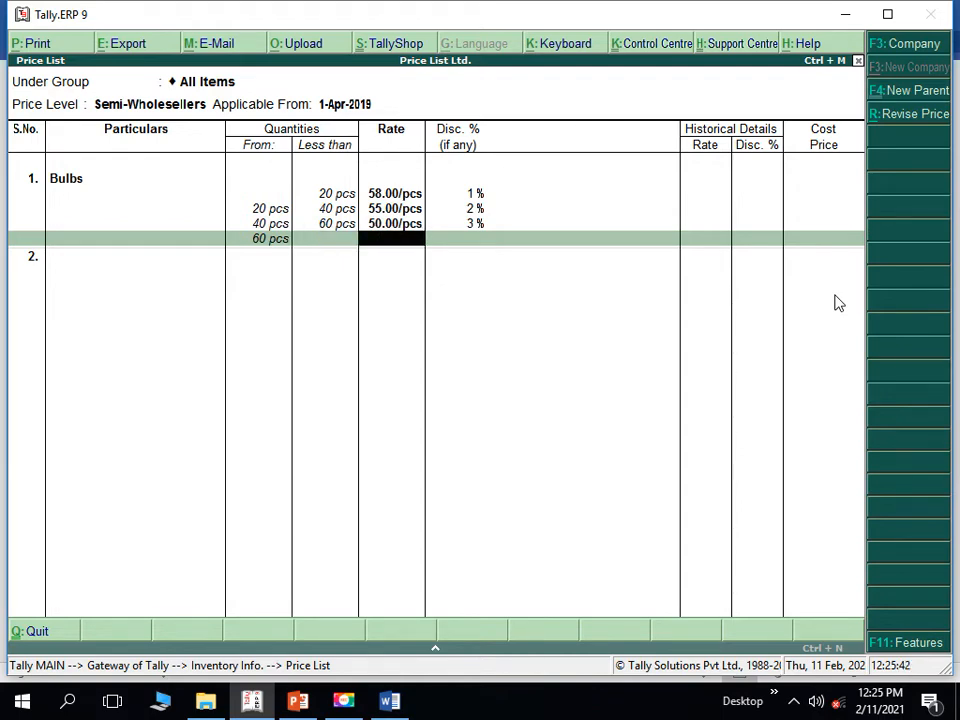
type("50")
key("Return")
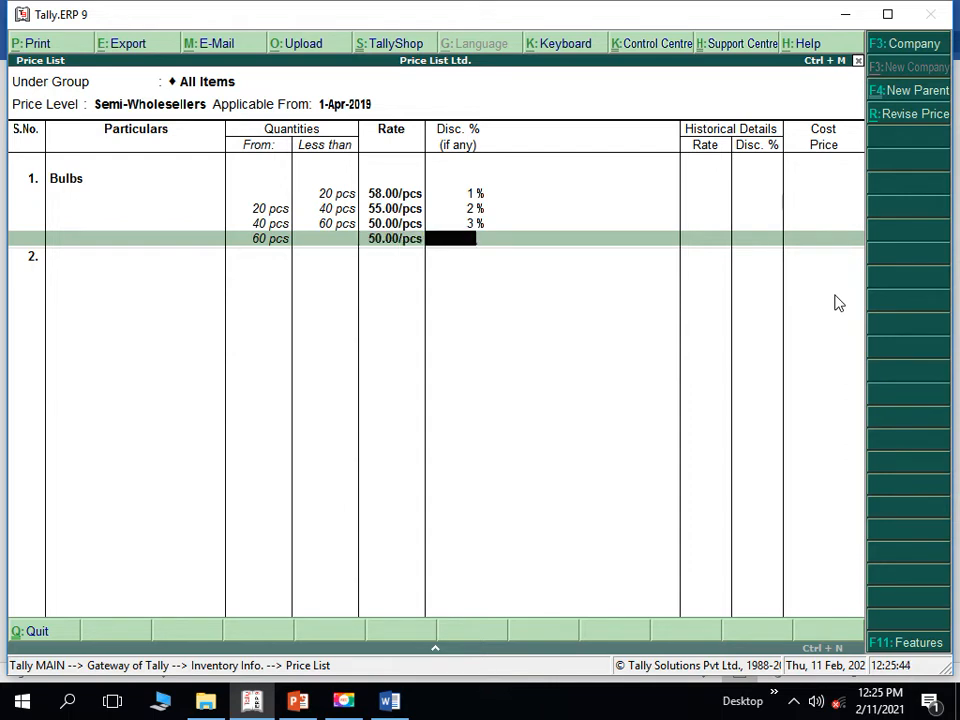
type("5")
key("Return")
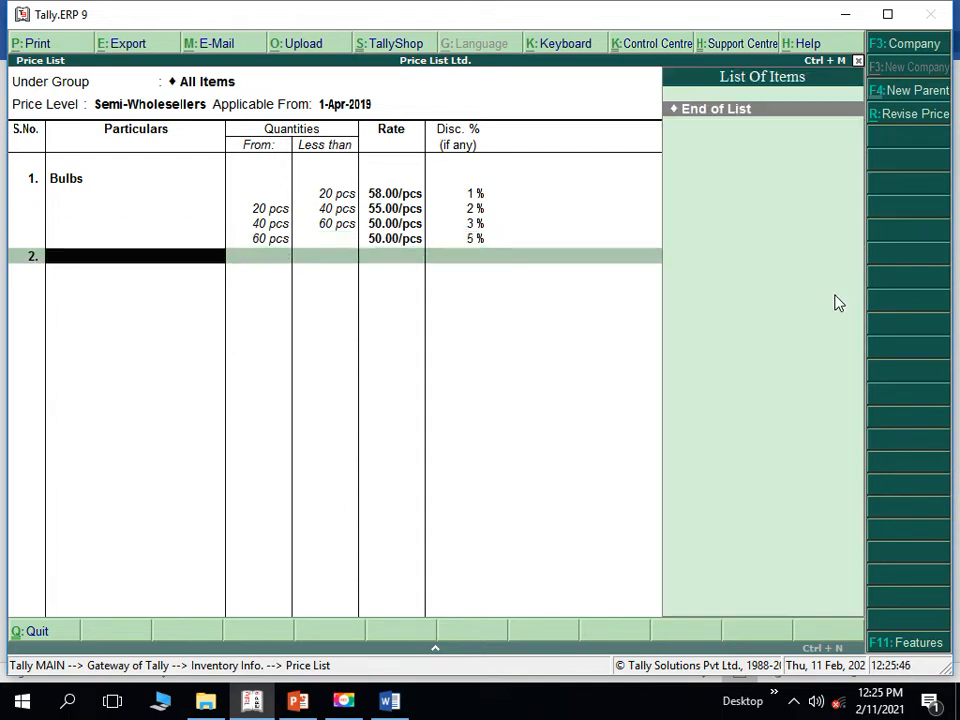
key("Return")
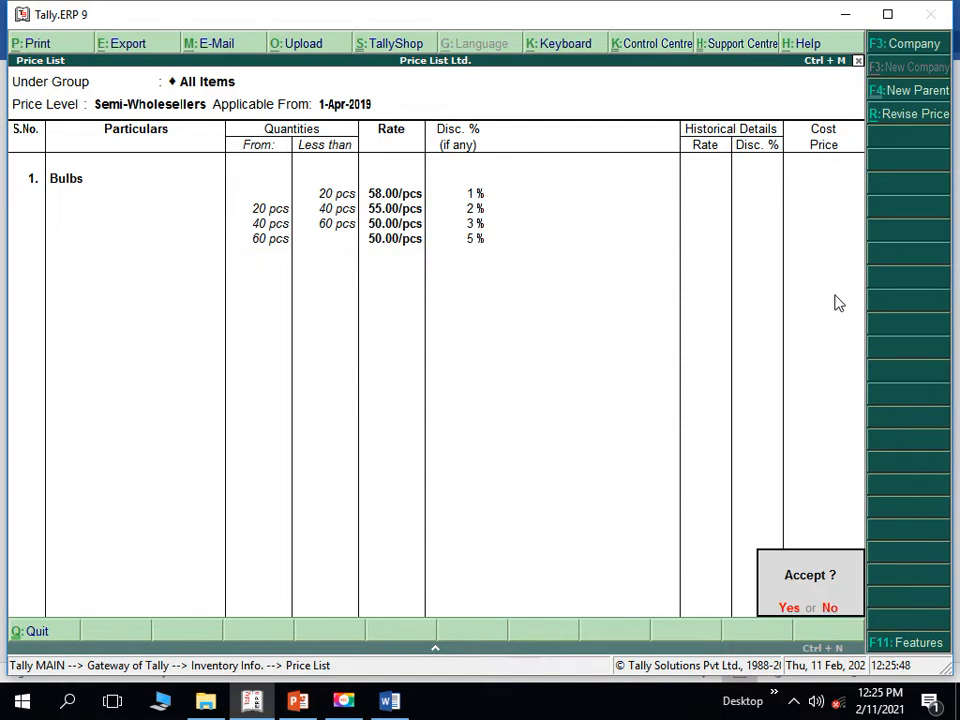
key("Return")
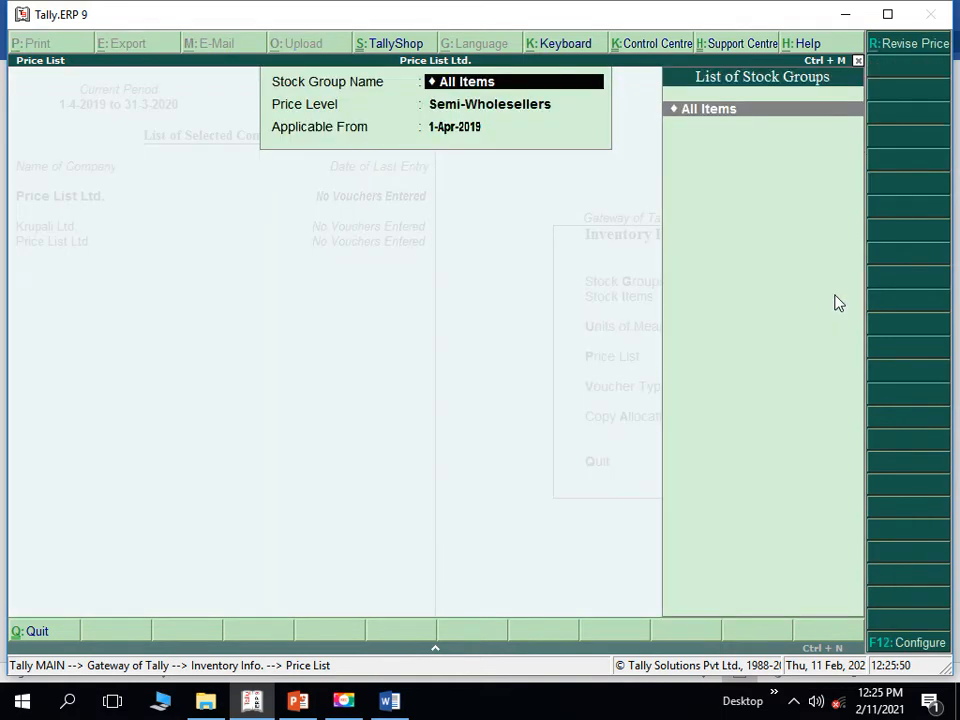
Step: Start a price list for All Items at the Wholesellers price level, applicable from 1-Apr-2019, and add Bulbs
key("Return")
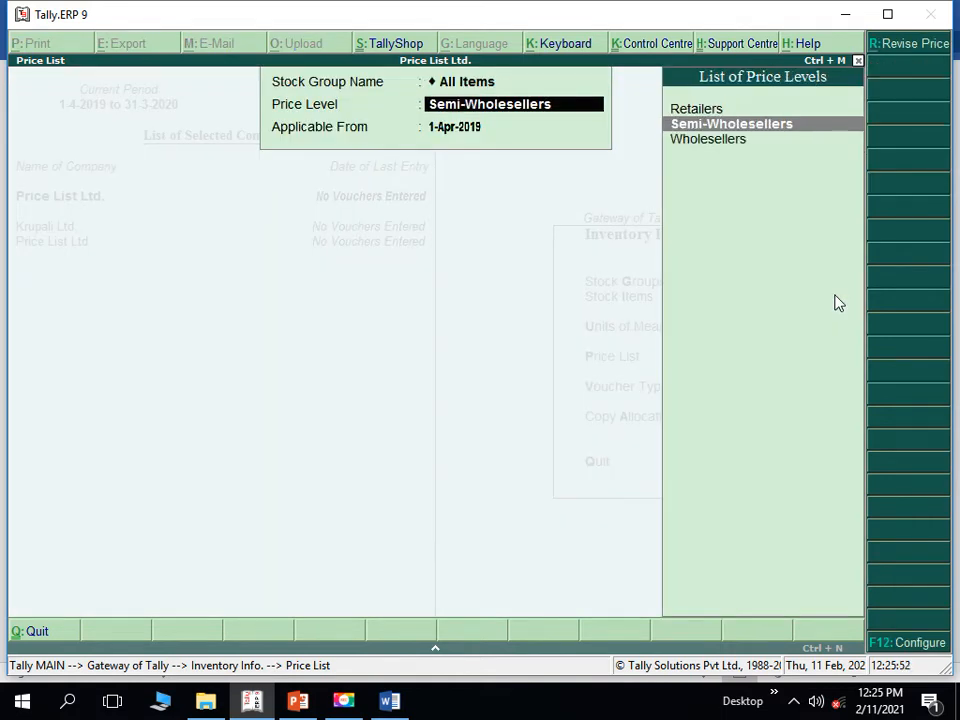
key("Down")
key("Return")
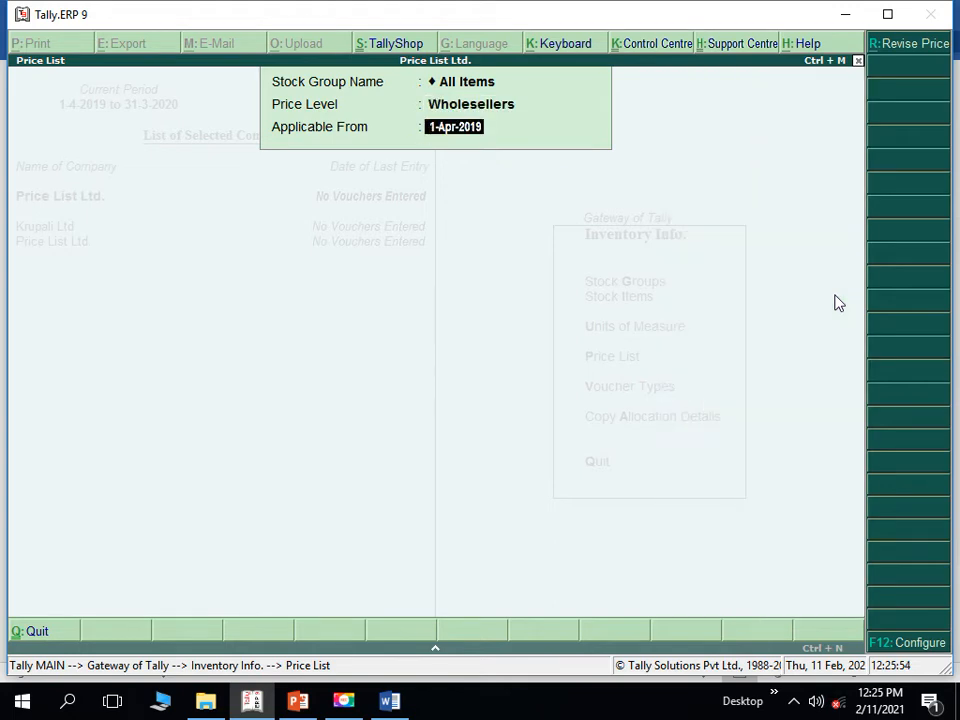
key("Return")
key("Return")
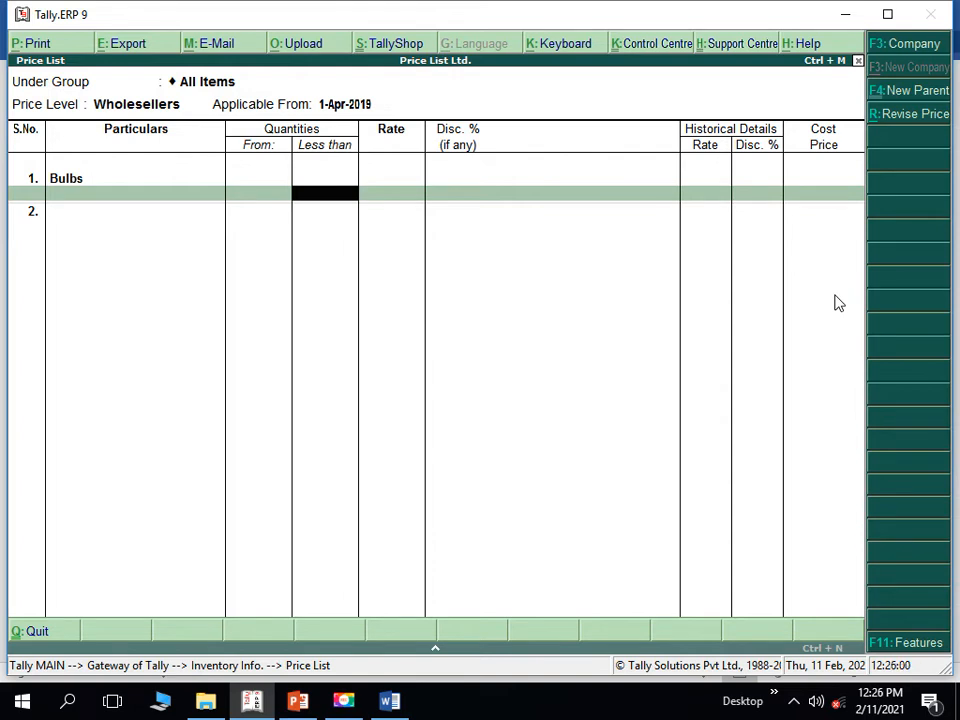
Step: Price the Wholesellers' quantities below 50 pcs at 55 per piece with a 1% discount
type("50")
key("Return")
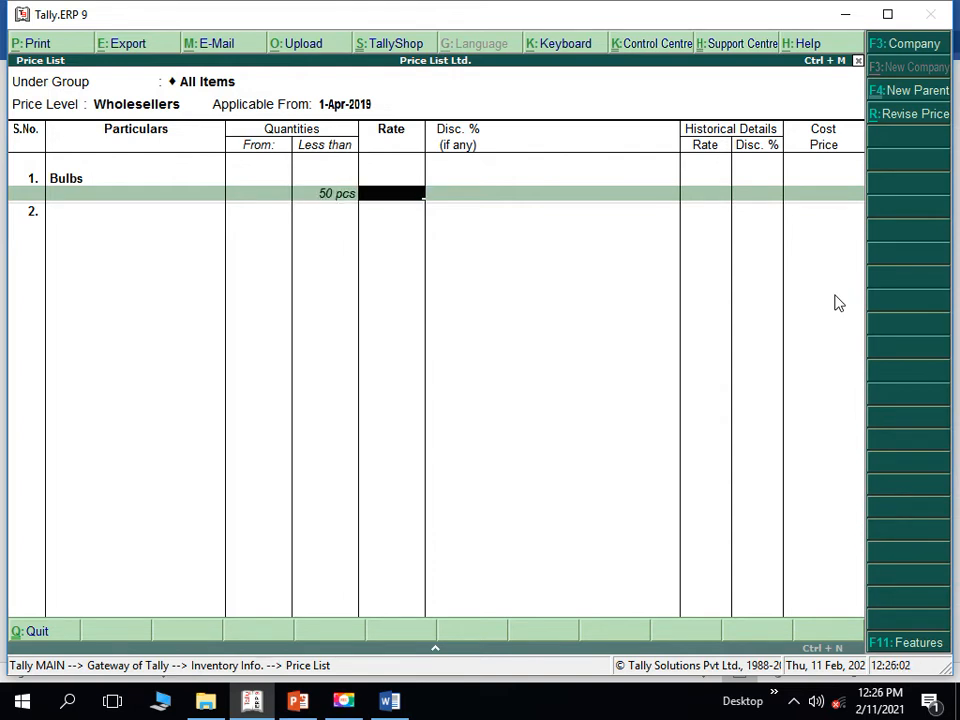
type("55")
key("Return")
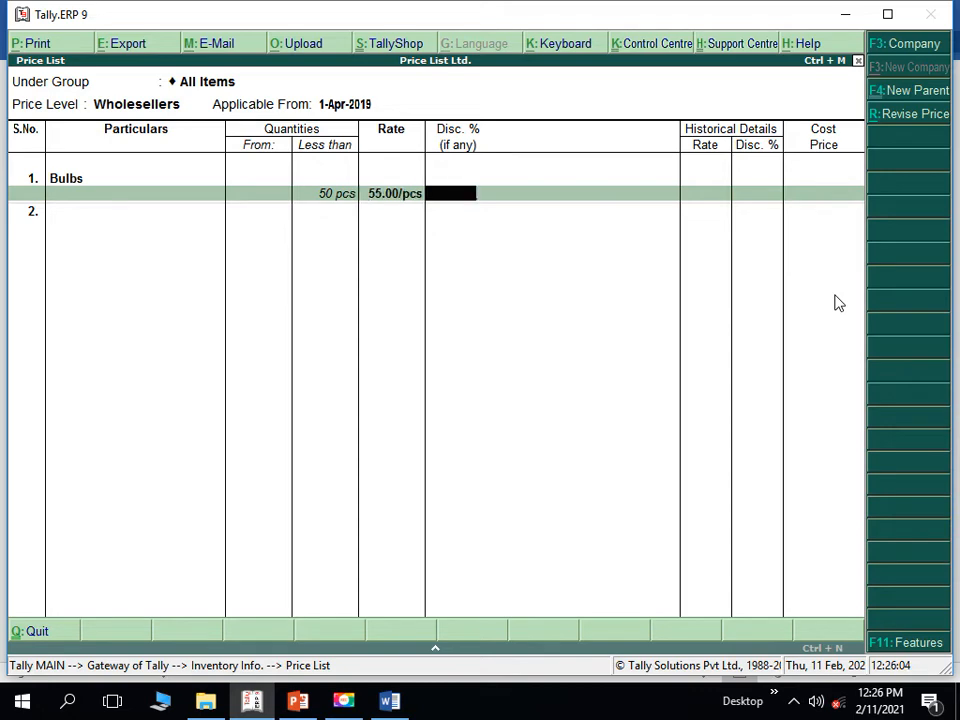
type("1")
key("Return")
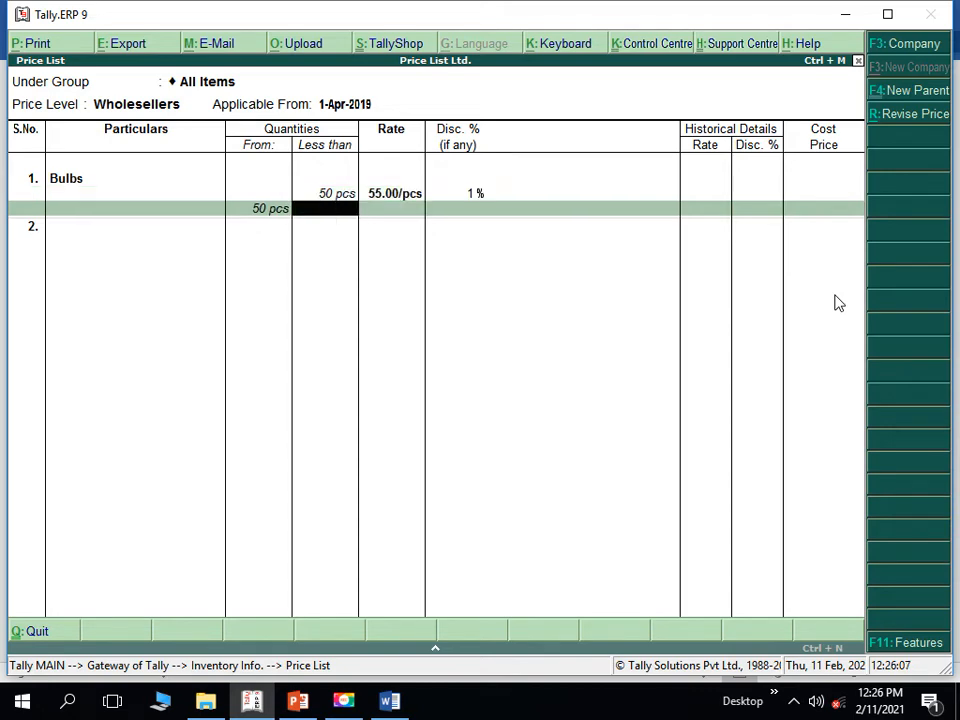
Step: Price the Wholesellers' slab from 50 to less than 100 pcs at 50 per piece with a 1.50% discount
type("100")
key("Return")
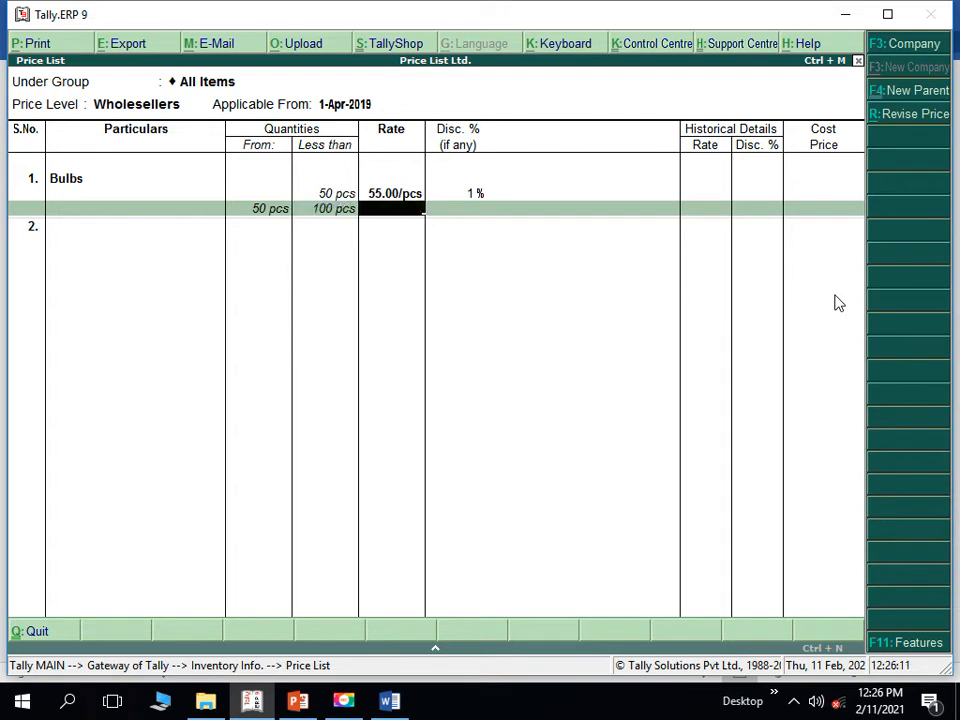
type("50")
key("Return")
type("1.50")
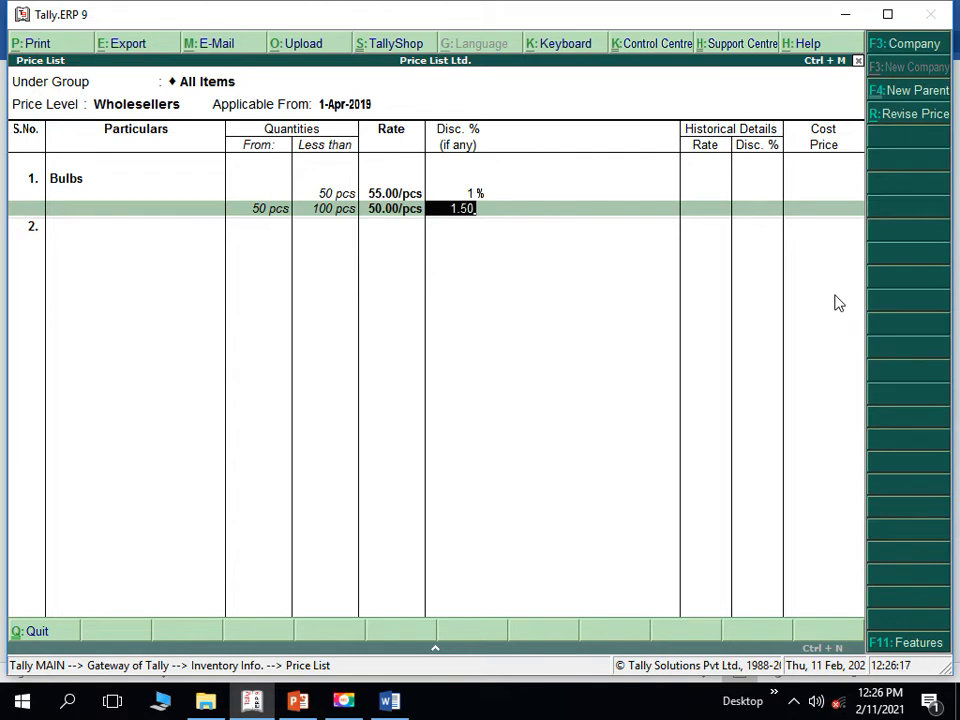
key("Return")
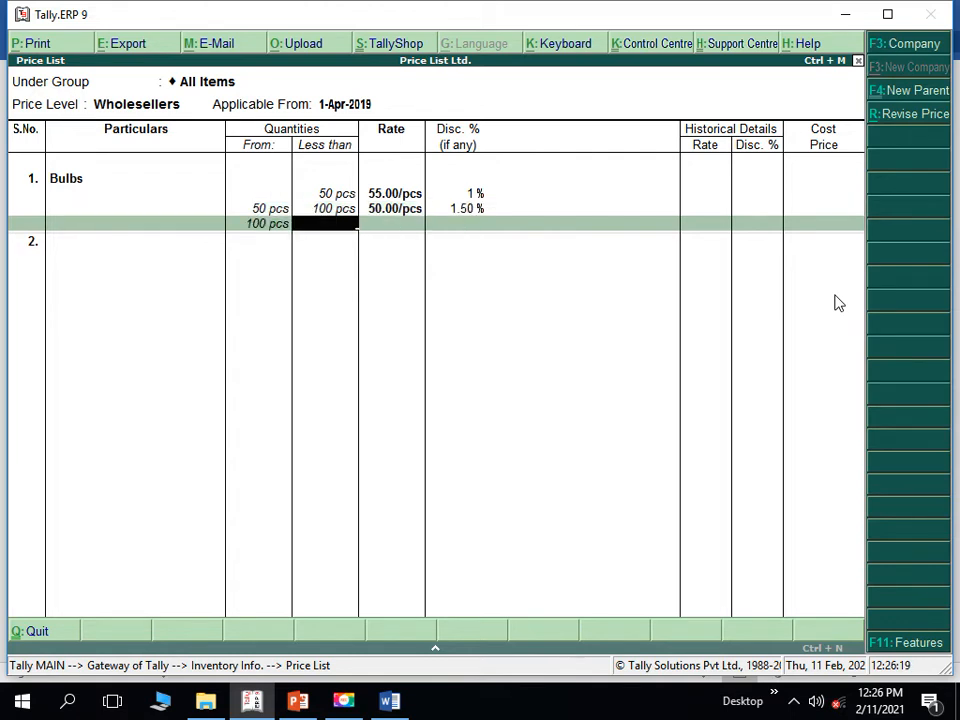
Step: Price the Wholesellers' slab from 100 to less than 150 pcs at 45 per piece with a 1.75% discount
type("150")
key("Return")
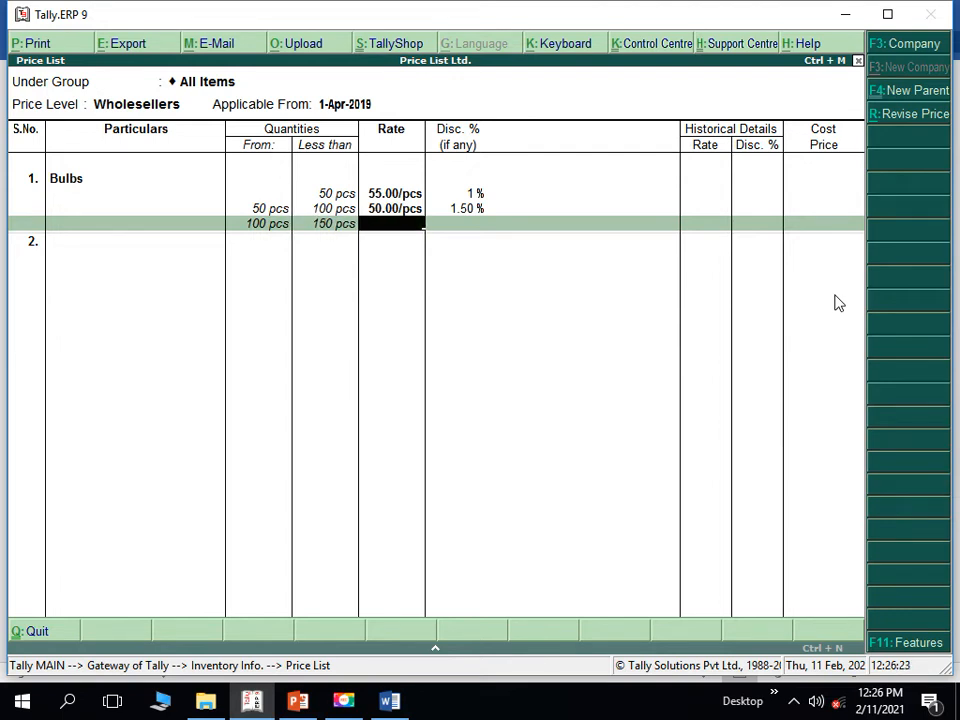
type("45")
key("Return")
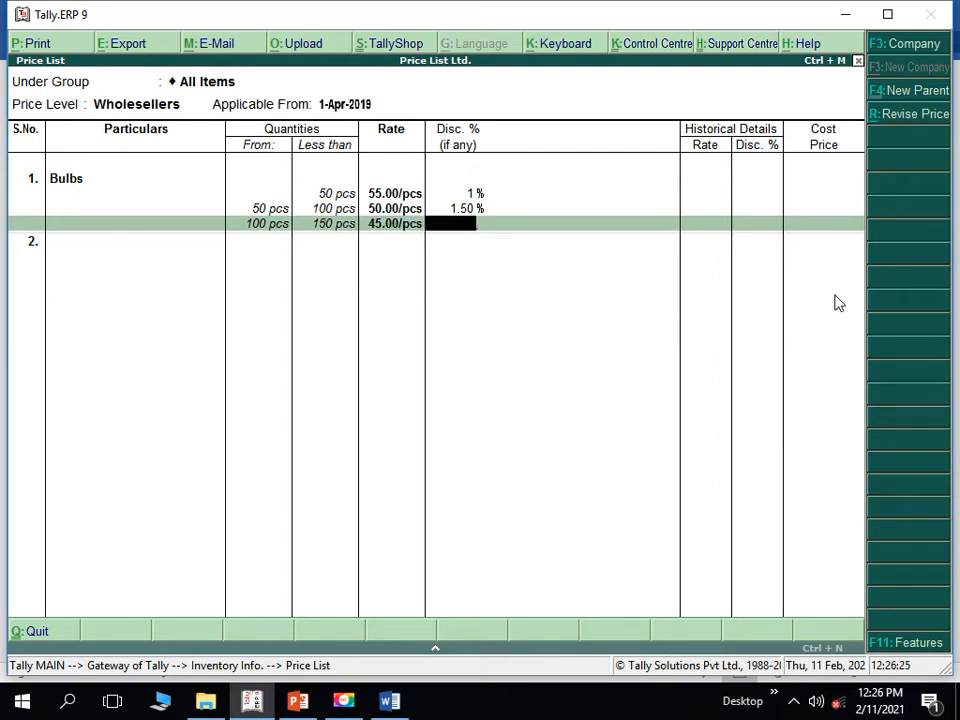
type("1.75")
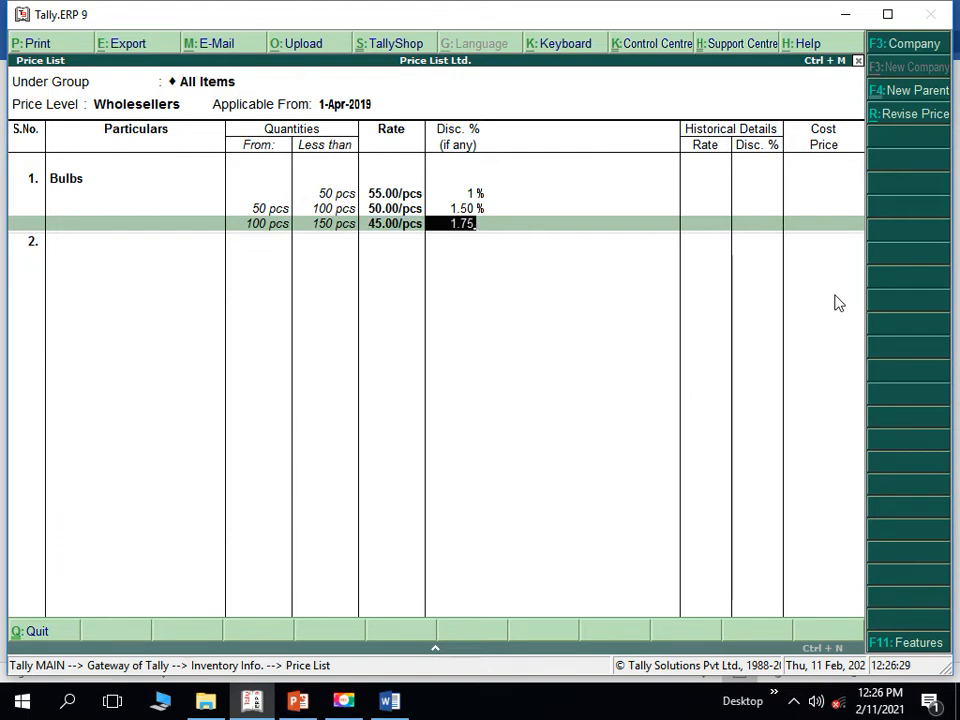
key("Return")
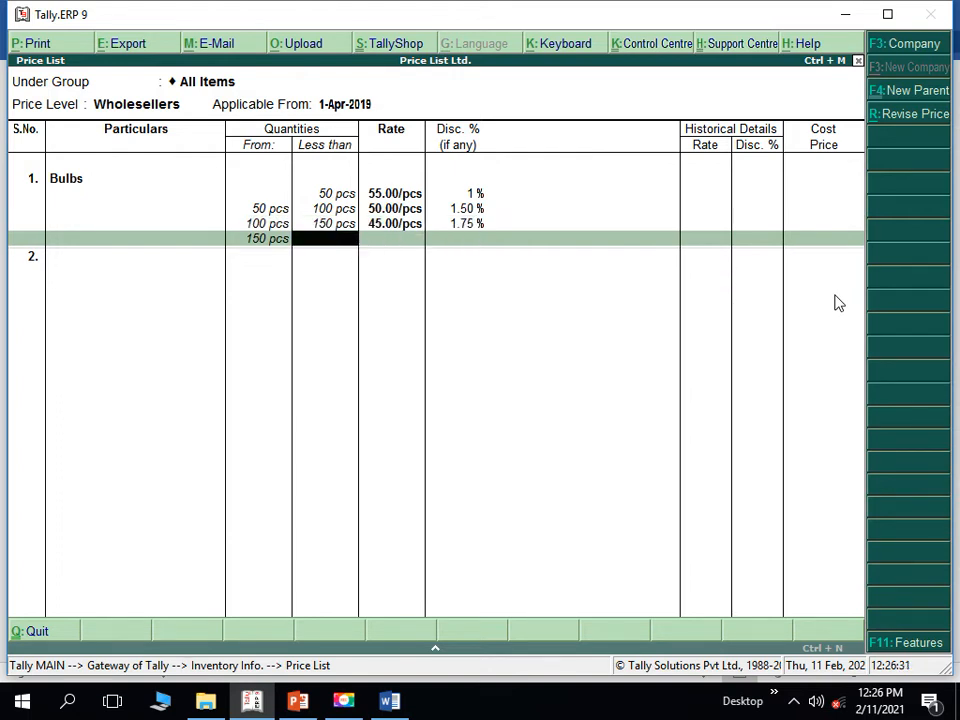
Step: Price the Wholesellers' open-ended slab from 150 pcs at 40 per piece with a 2% discount and accept the price list
key("Return")
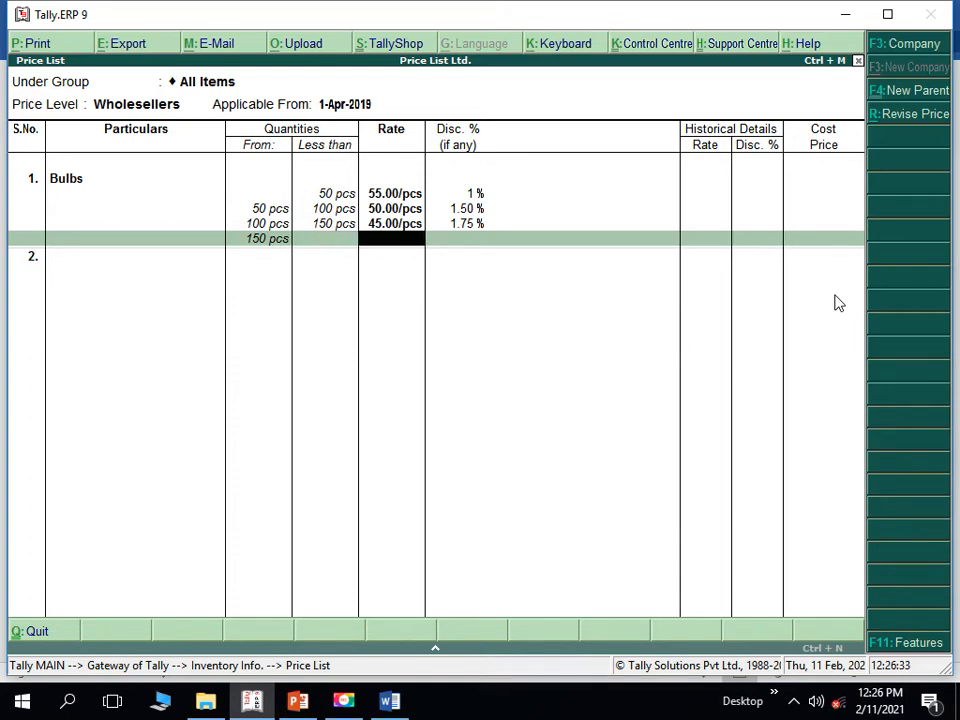
type("40")
key("Return")
type("2")
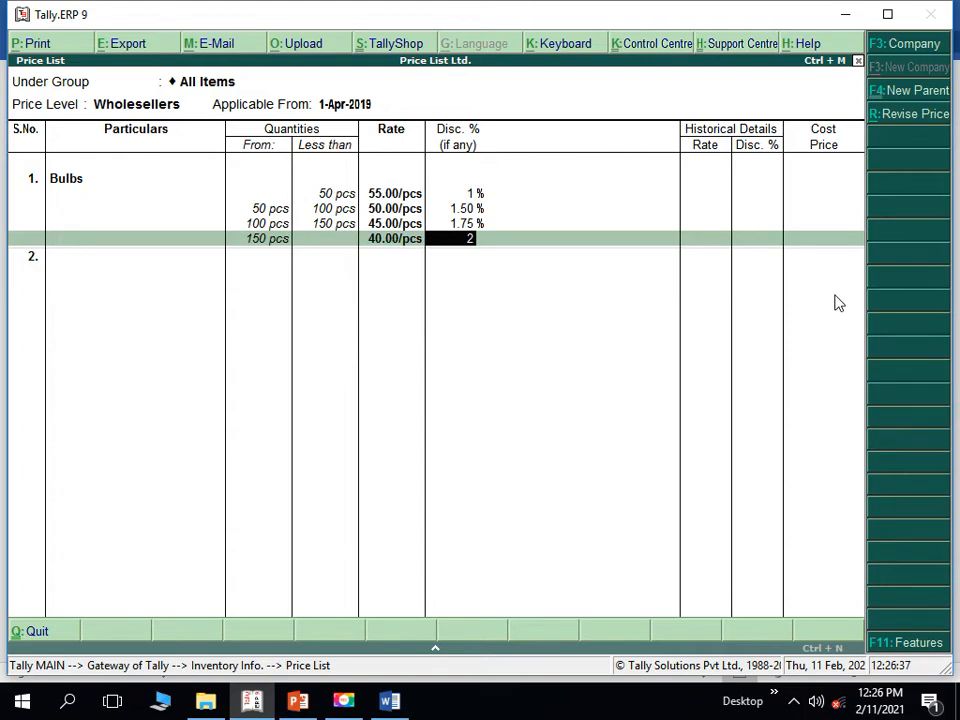
key("Return")
key("Return")
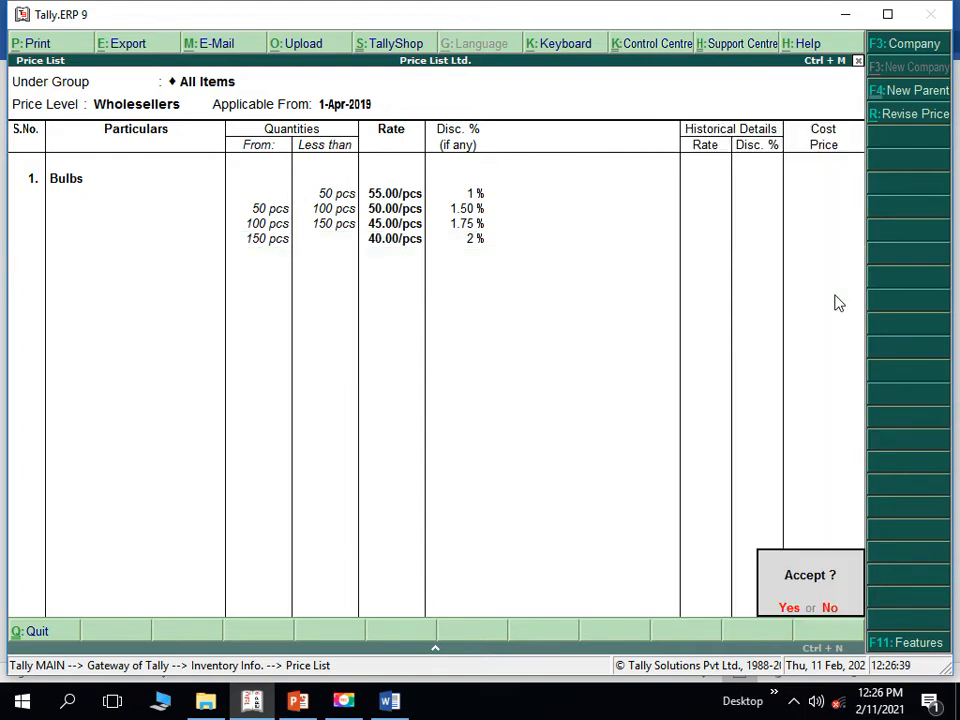
key("Return")
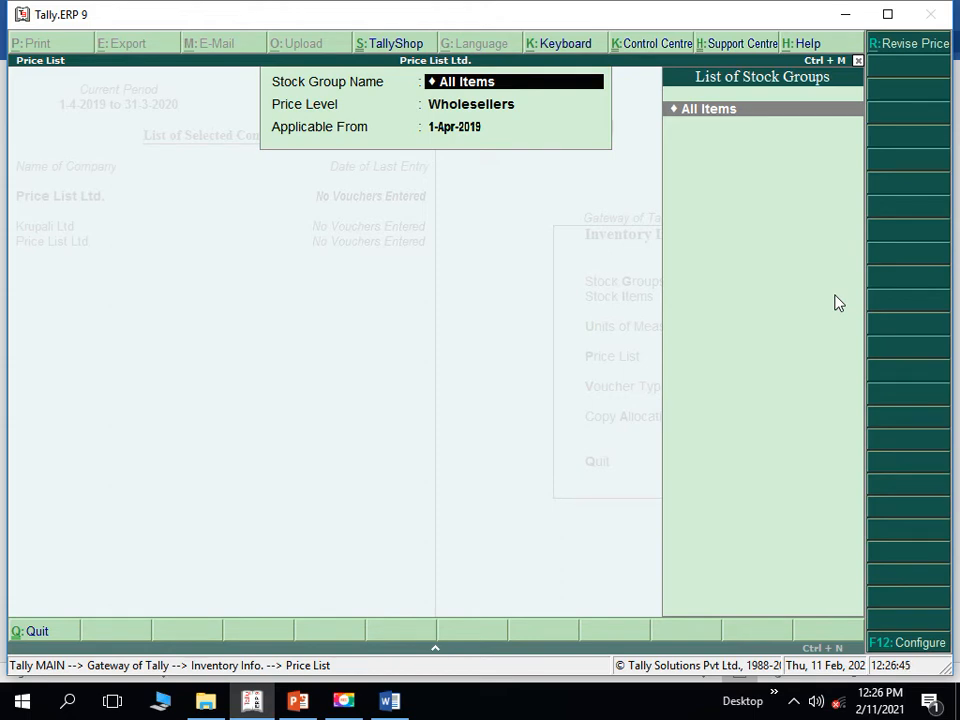
key("Escape")
key("Escape")
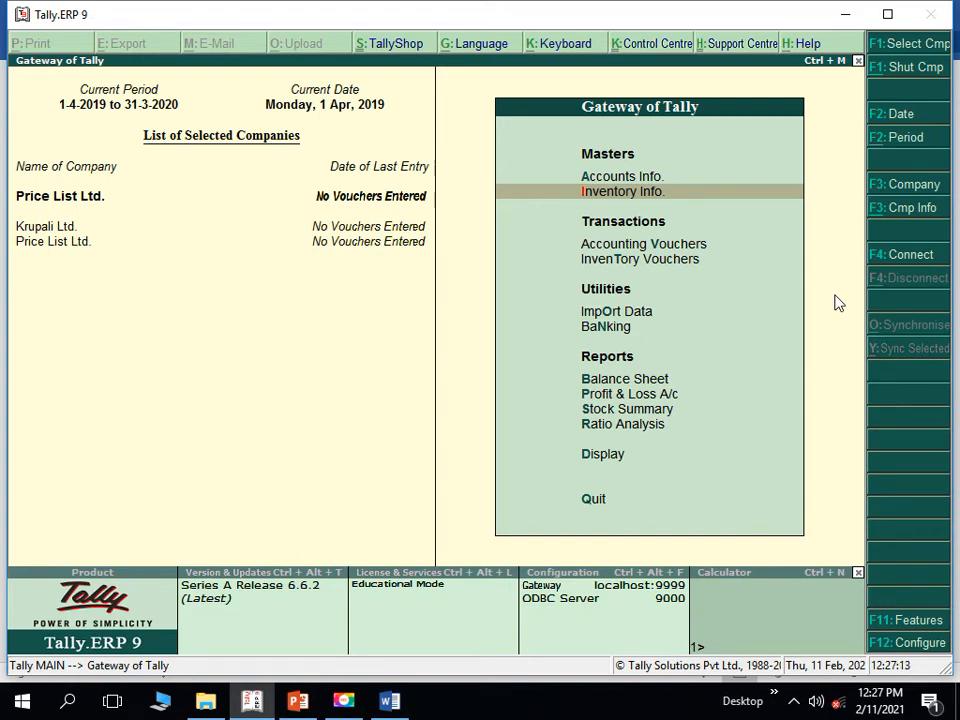
Step: Start creating multiple ledgers under the All Items group
key("a")
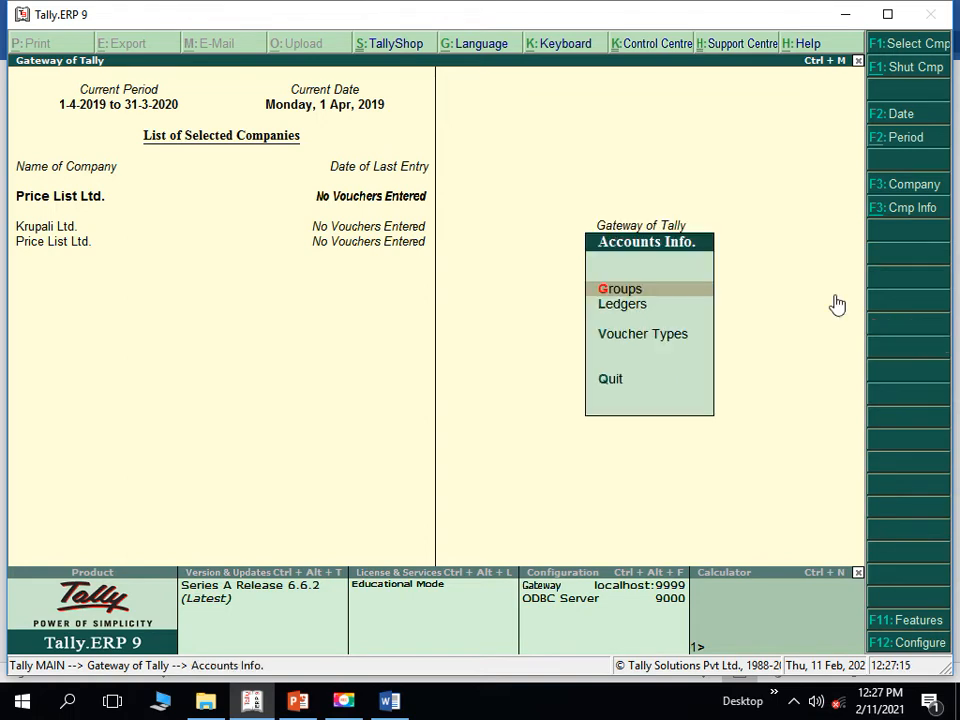
key("Down")
key("Return")
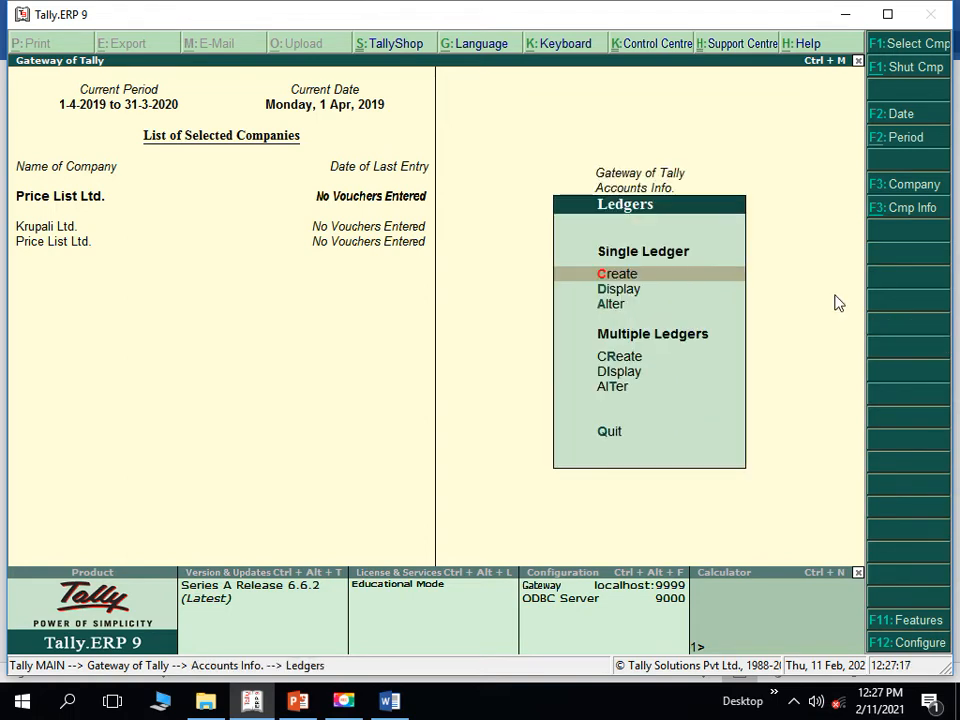
key("Down")
key("Down")
key("Down")
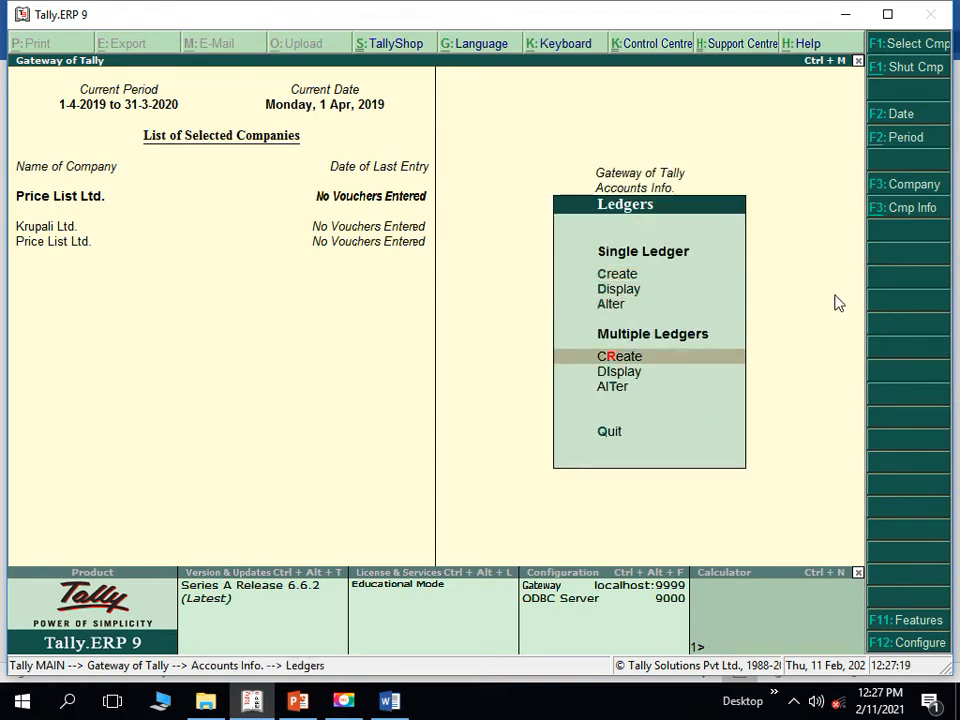
key("Return")
type("Pu")
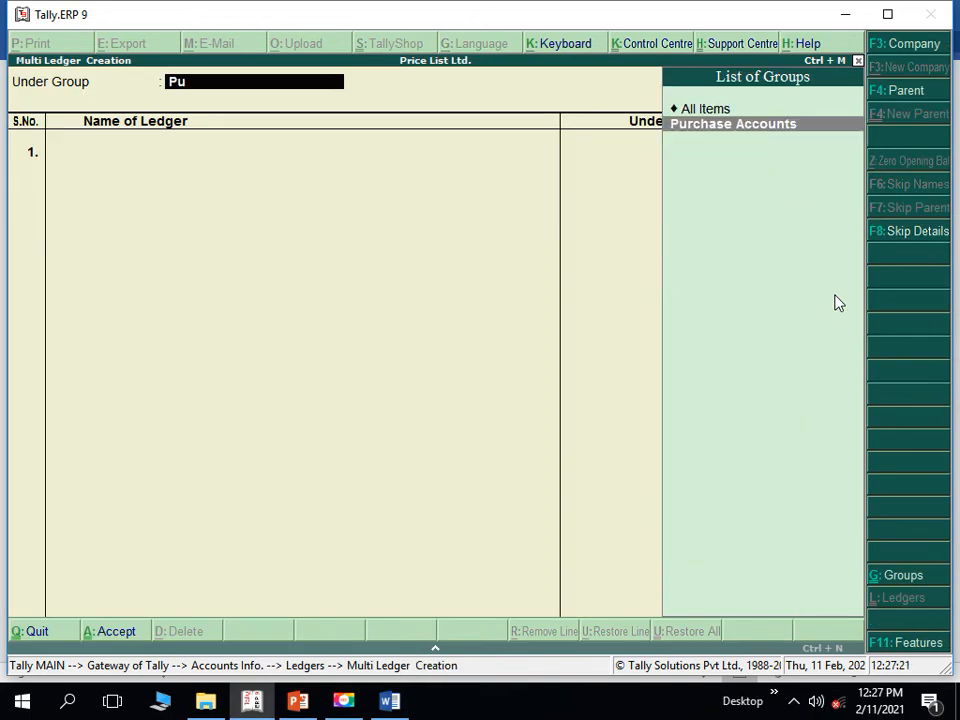
type("rc")
key("BackSpace")
key("BackSpace")
key("BackSpace")
key("BackSpace")
key("Return")
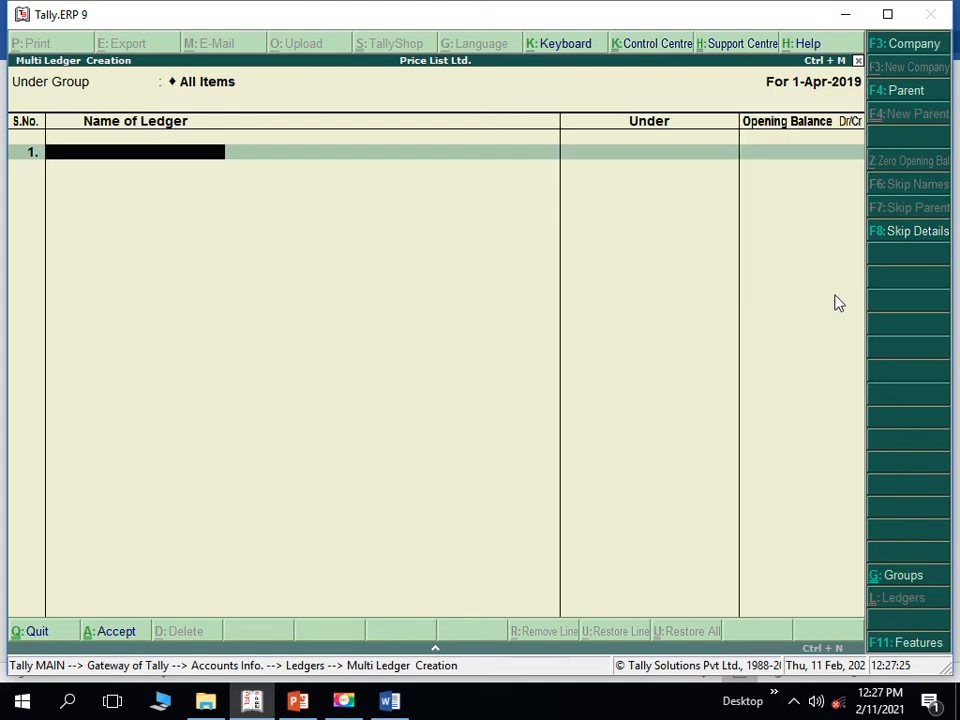
Step: Add a Purchase A/c ledger under Purchase Accounts with no opening balance
type("Purchase A/c")
key("Return")
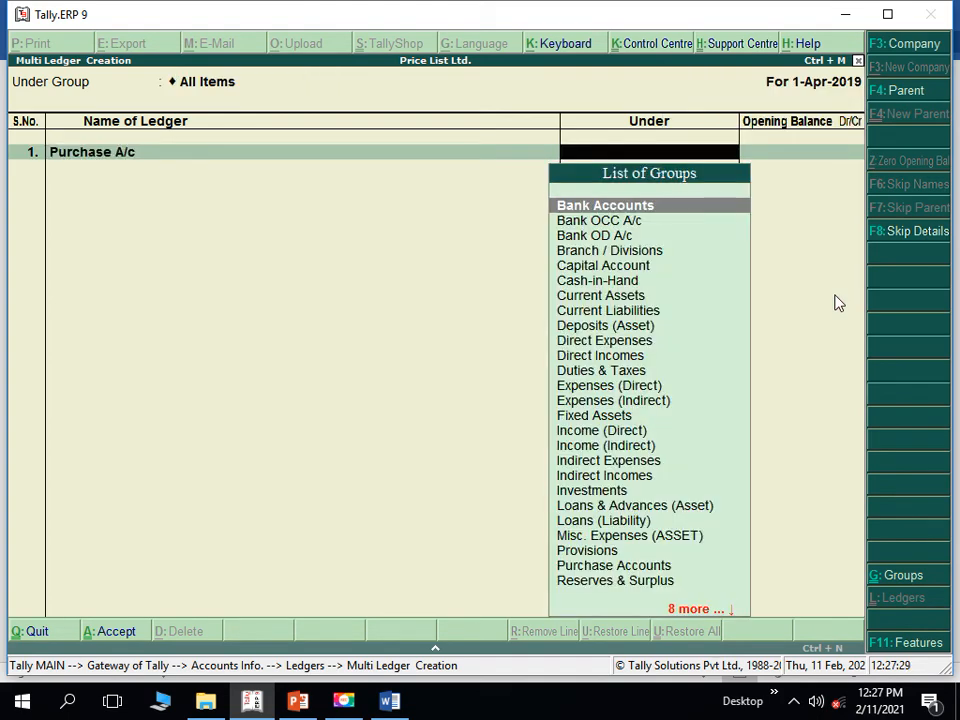
type("Pur")
key("Return")
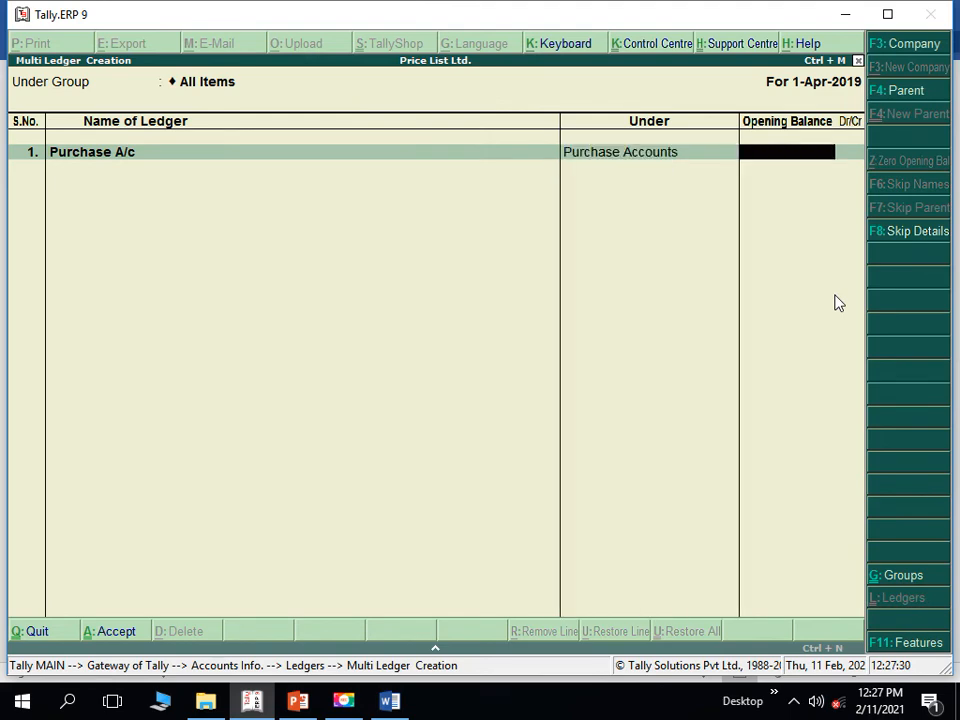
key("Return")
Step: Add a Sales A/c ledger under Sales Accounts with no opening balance and save both new ledgers
type("Sales A./")
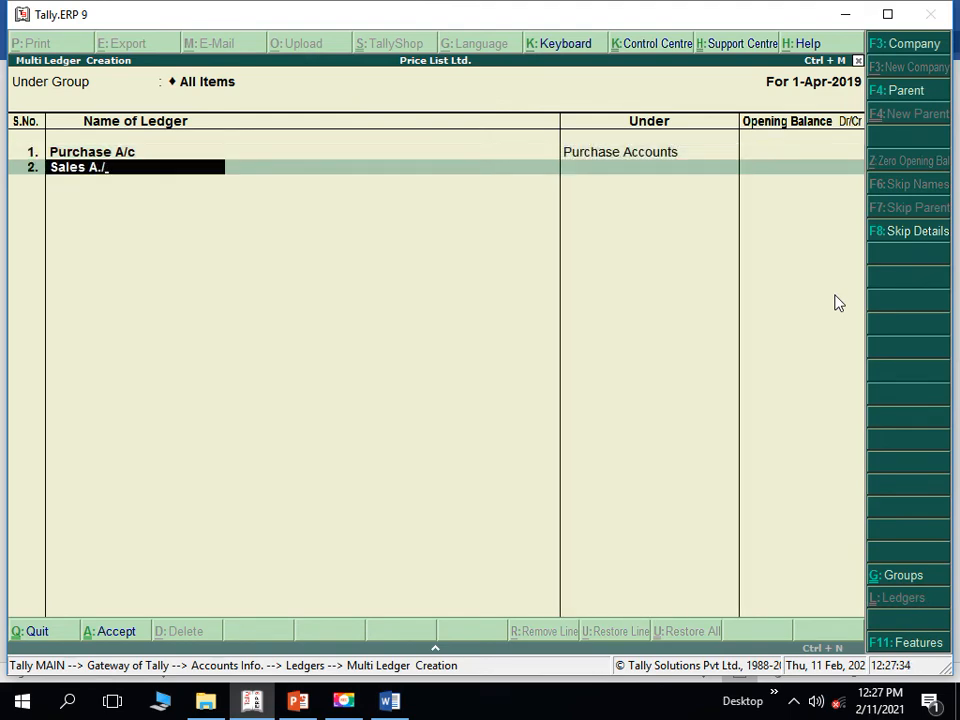
key("BackSpace")
key("BackSpace")
key("BackSpace")
key("BackSpace")
key("BackSpace")
key("BackSpace")
key("BackSpace")
type("les a/c")
key("Return")
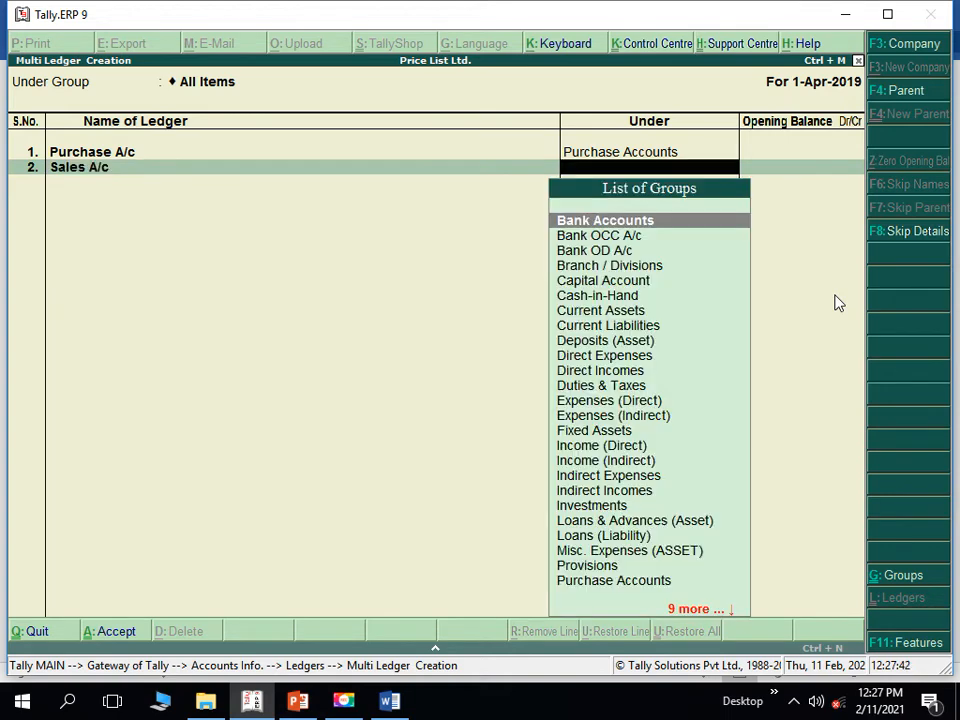
type("Sa")
key("Return")
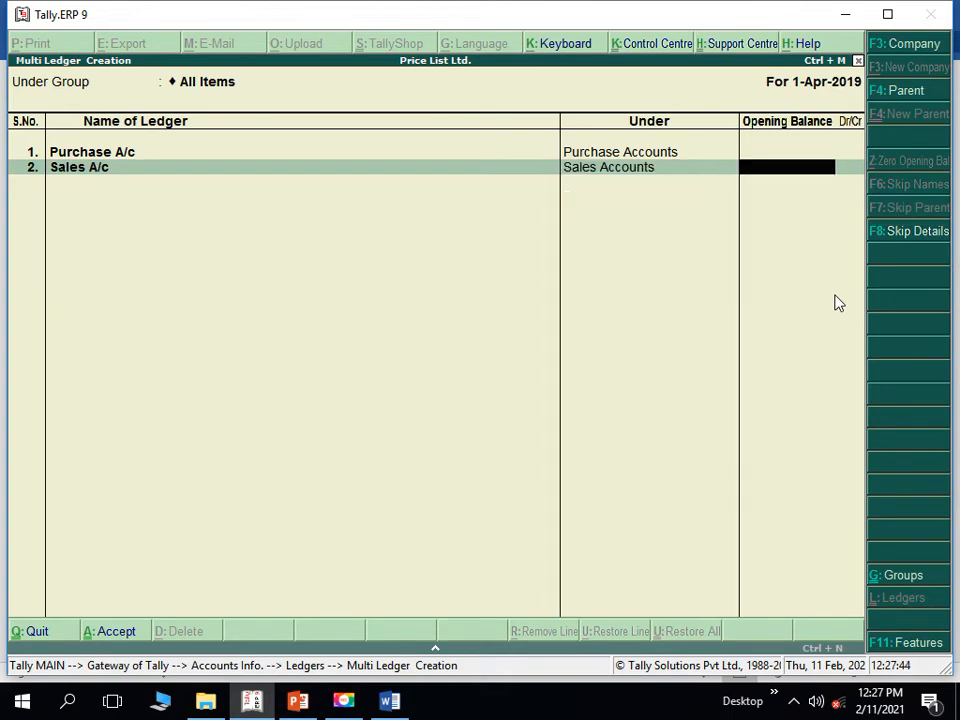
key("Return")
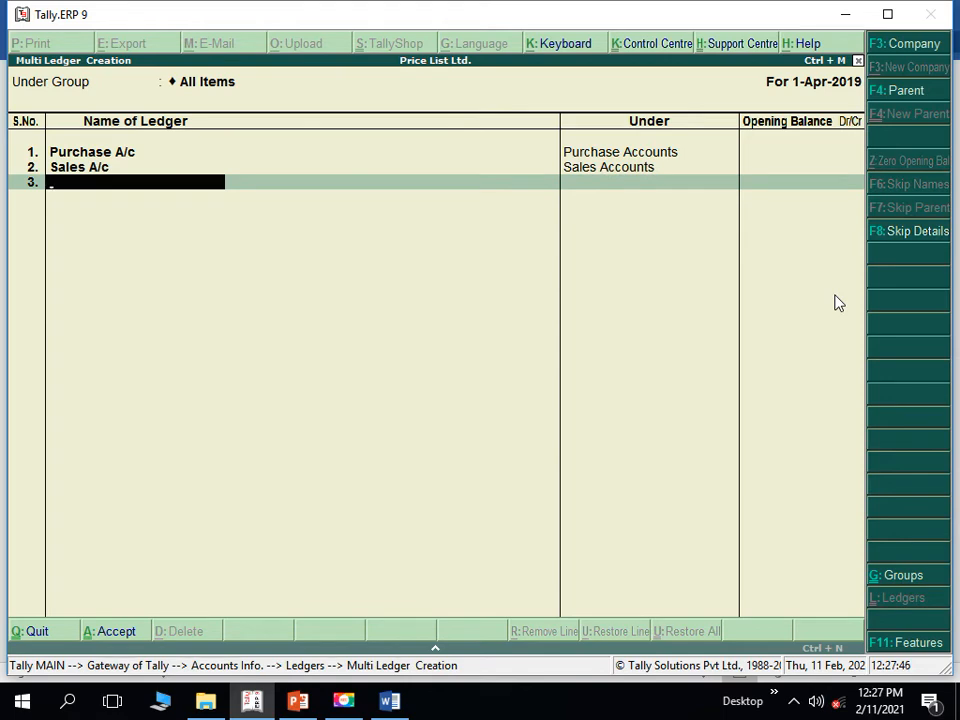
key("Return")
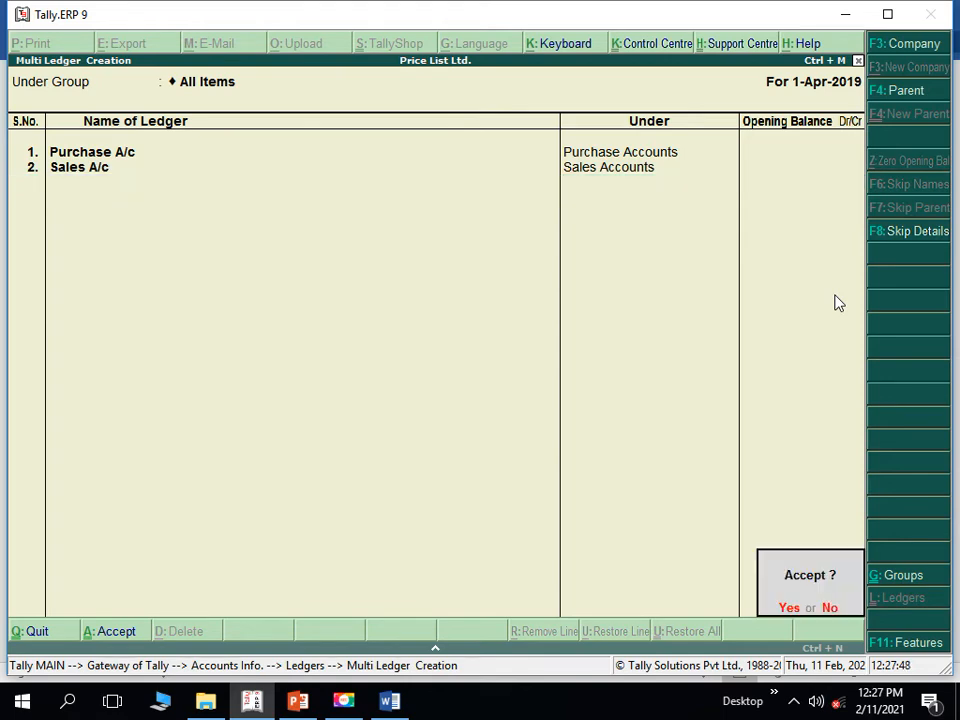
key("Return")
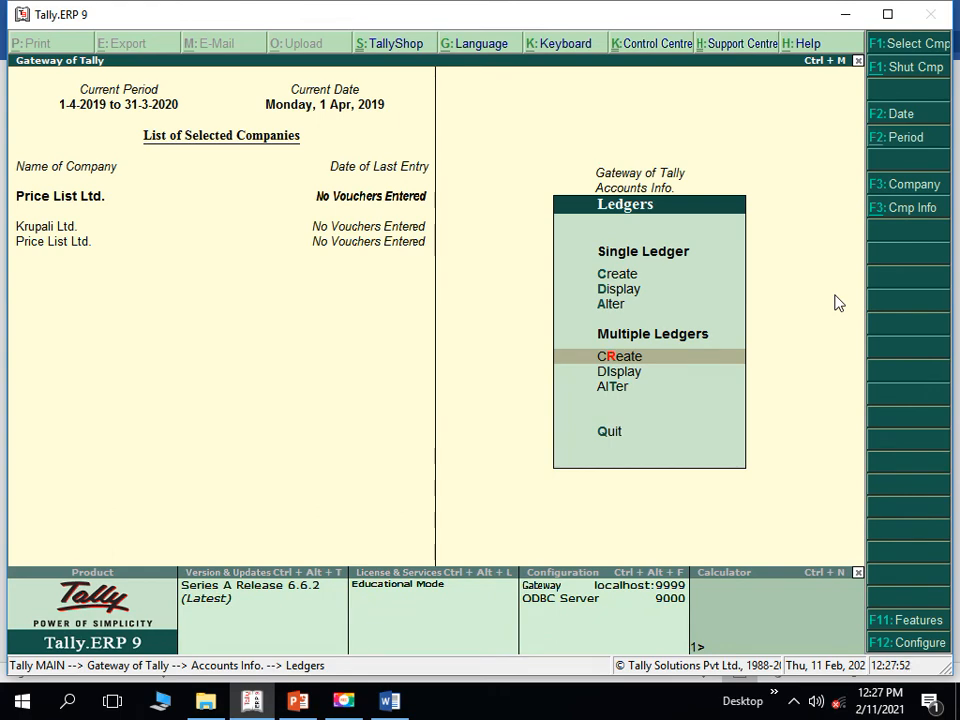
key("Escape")
key("Escape")
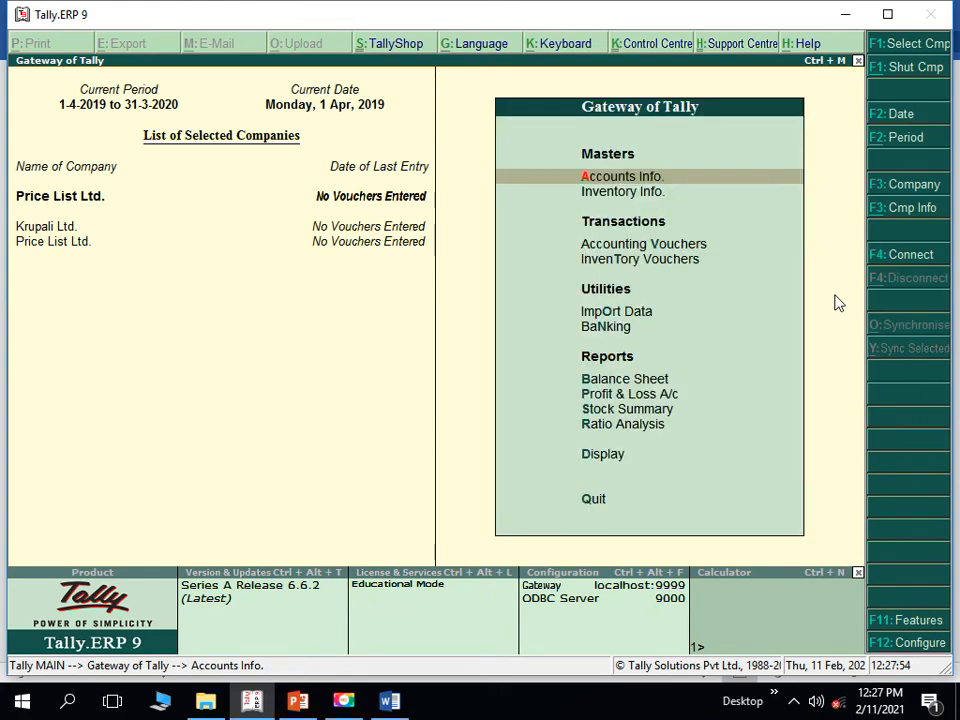
Step: Start a payment voucher paid from Cash with Purchase A/c as the particulars ledger
key("v")
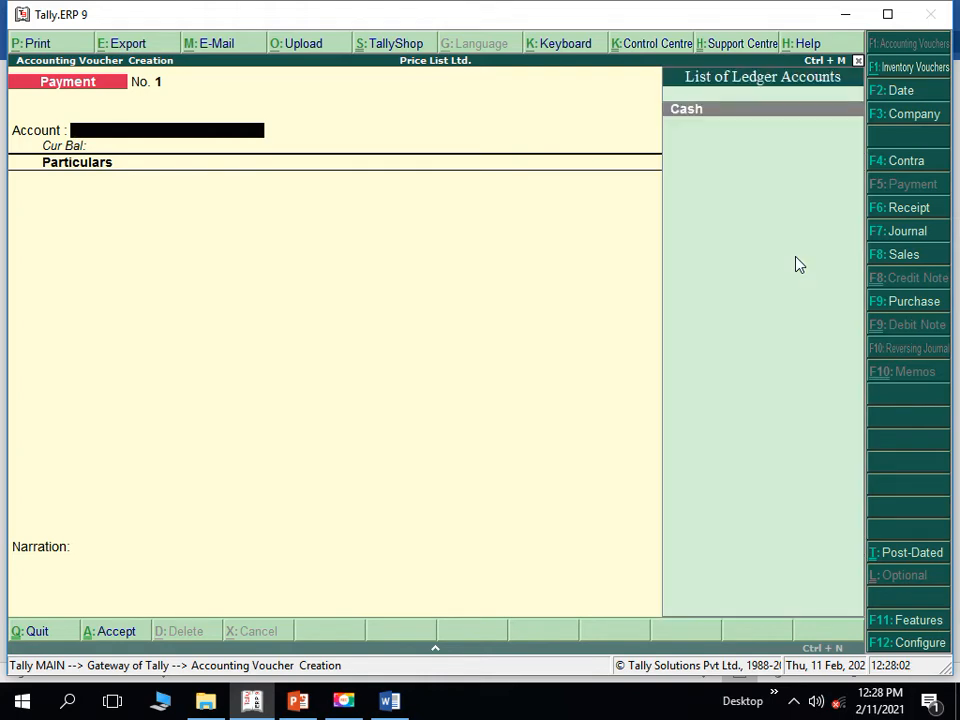
key("Return")
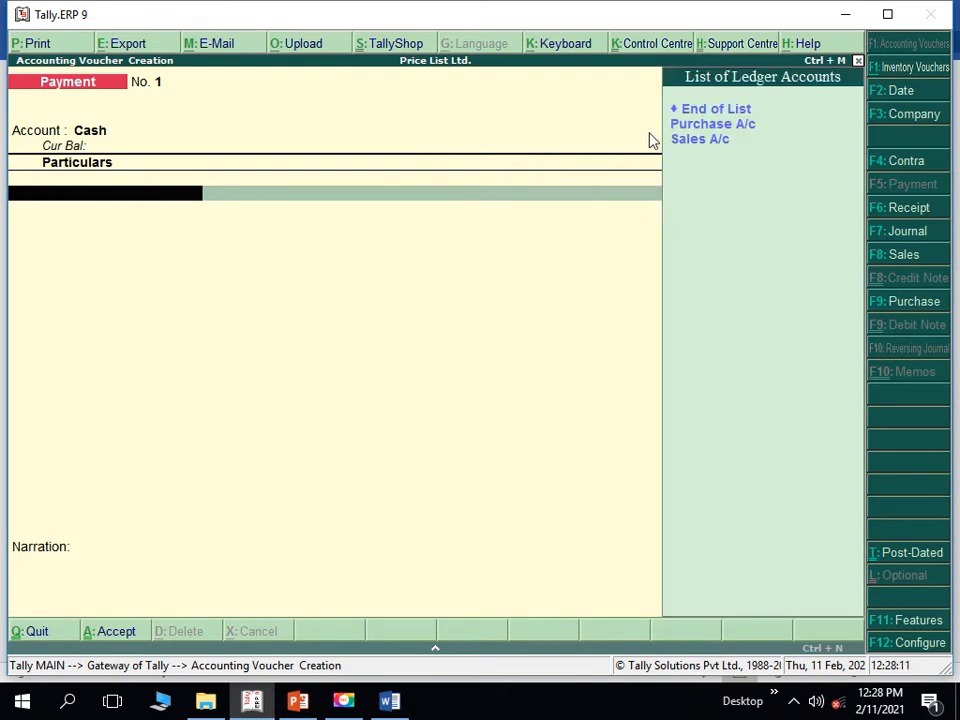
key("Down")
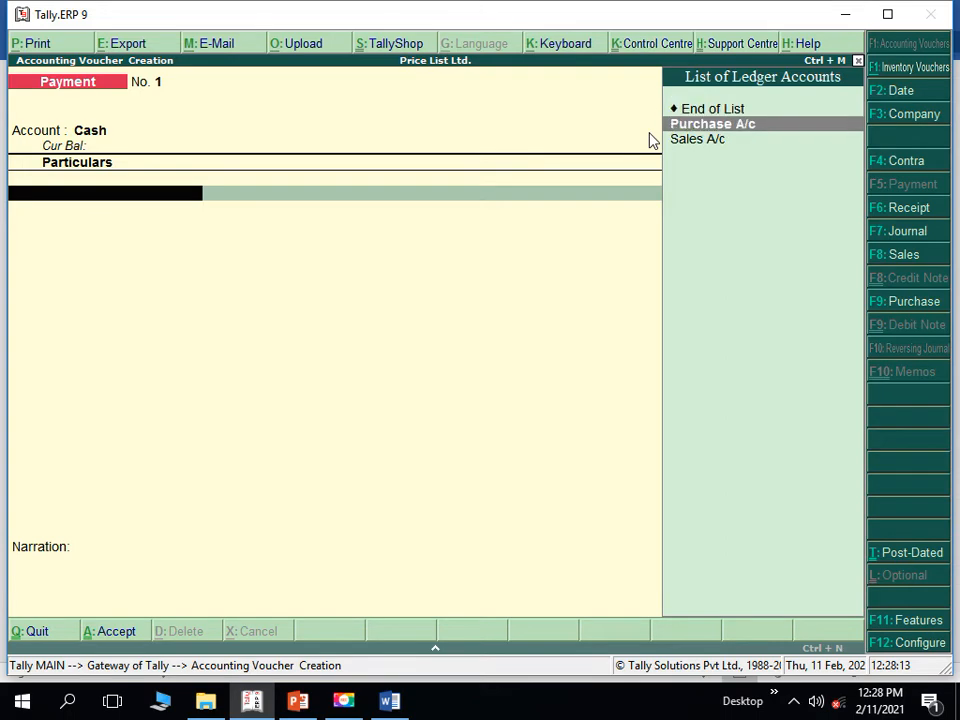
key("Return")
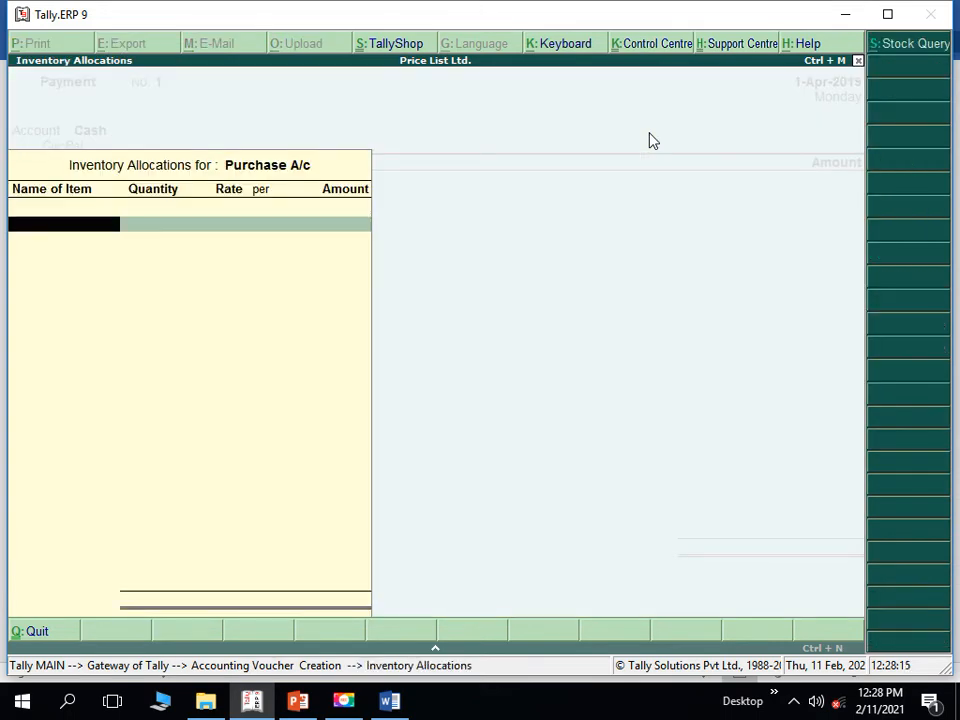
Step: Allocate 500 pcs of Bulbs at 55 per piece to Purchase A/c and save the payment voucher without a narration
type("B")
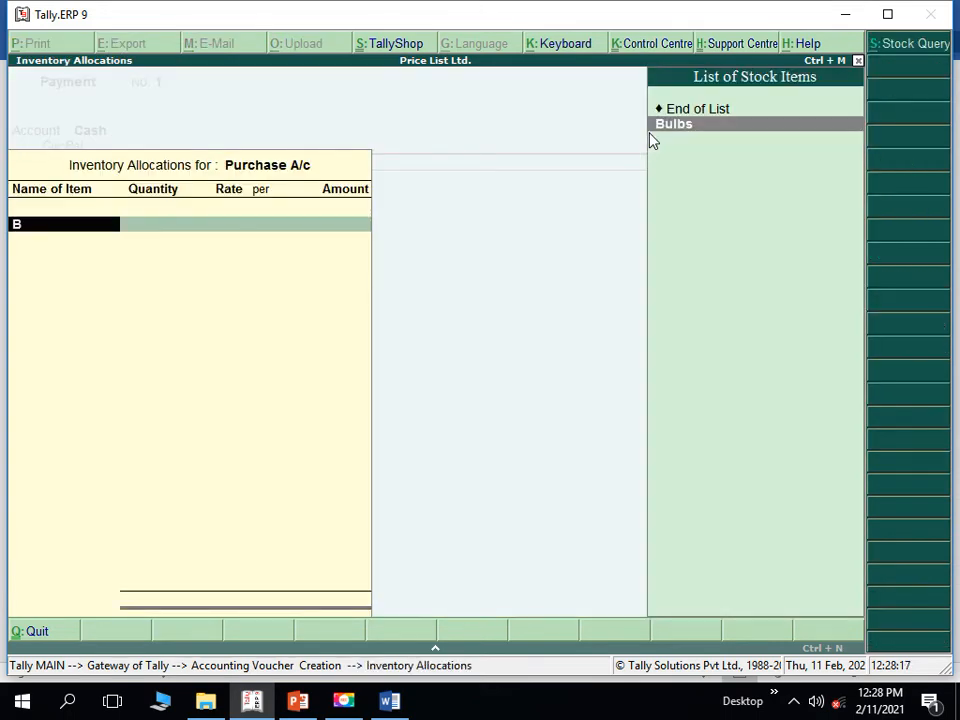
key("Return")
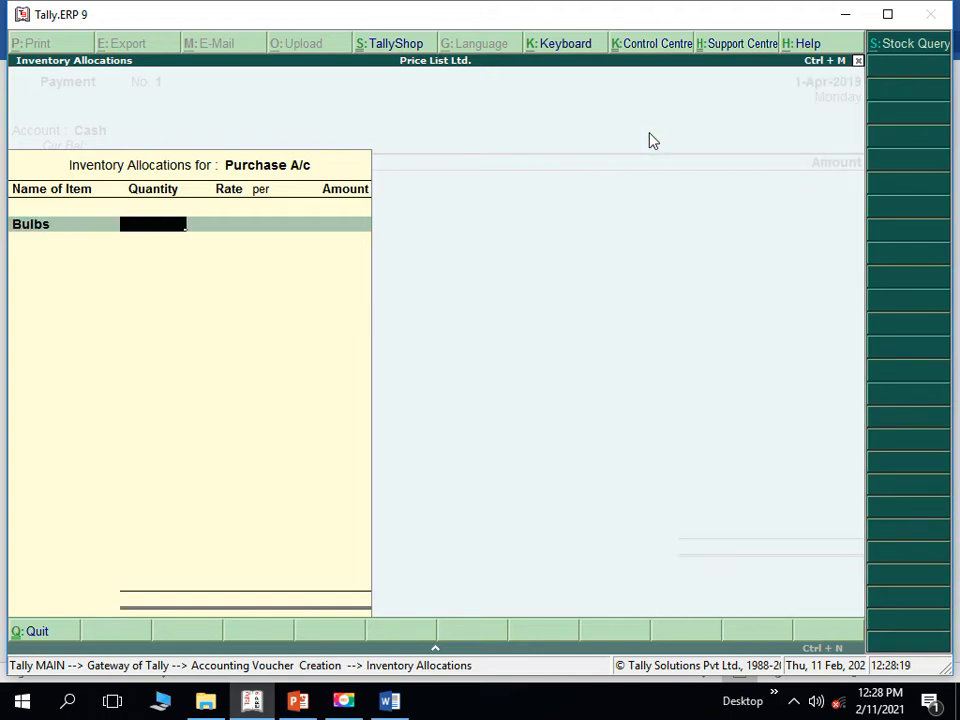
type("500")
key("Return")
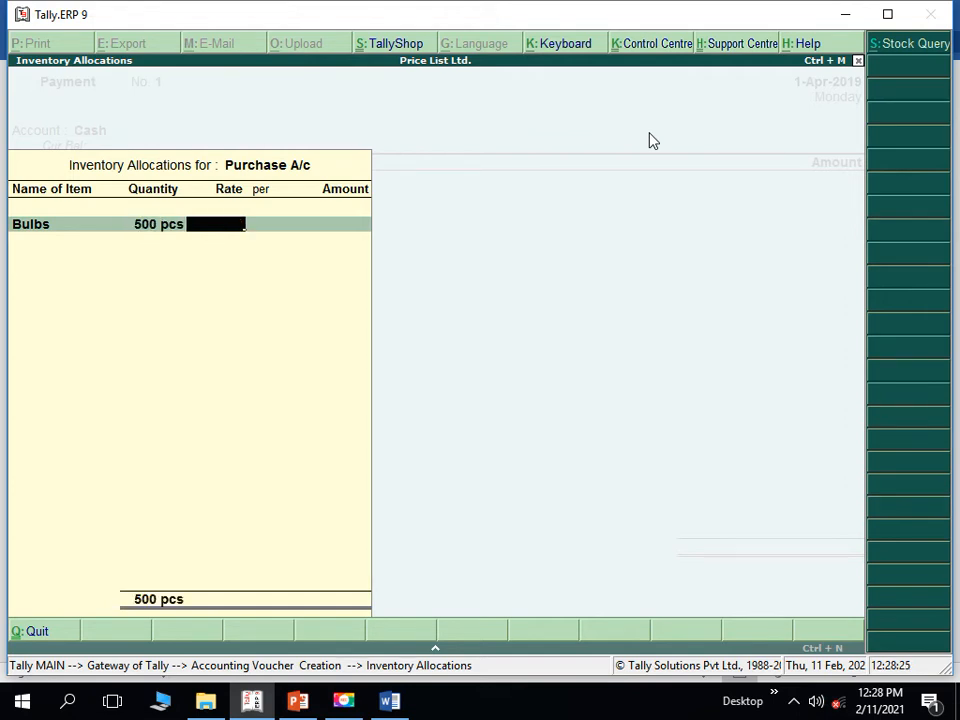
type("55")
key("Return")
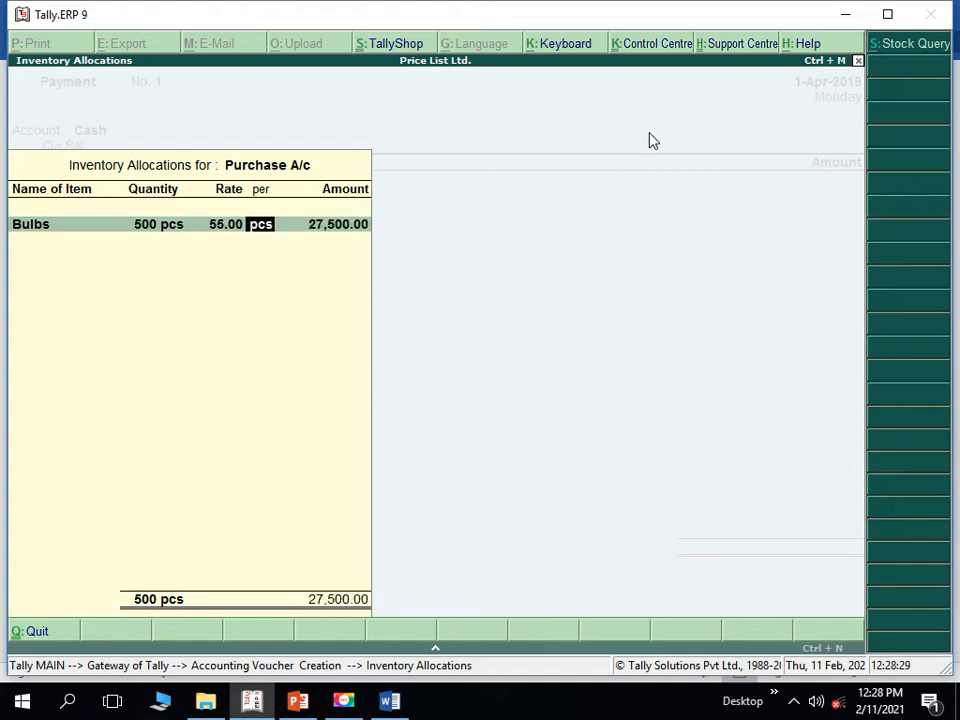
key("Return")
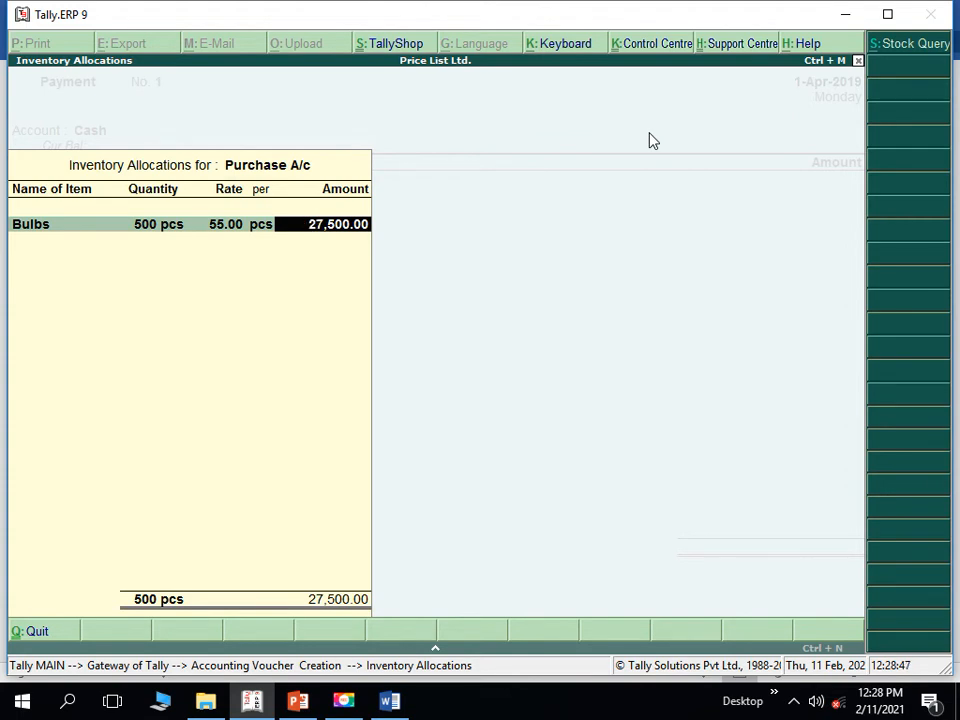
key("Return")
key("Return")
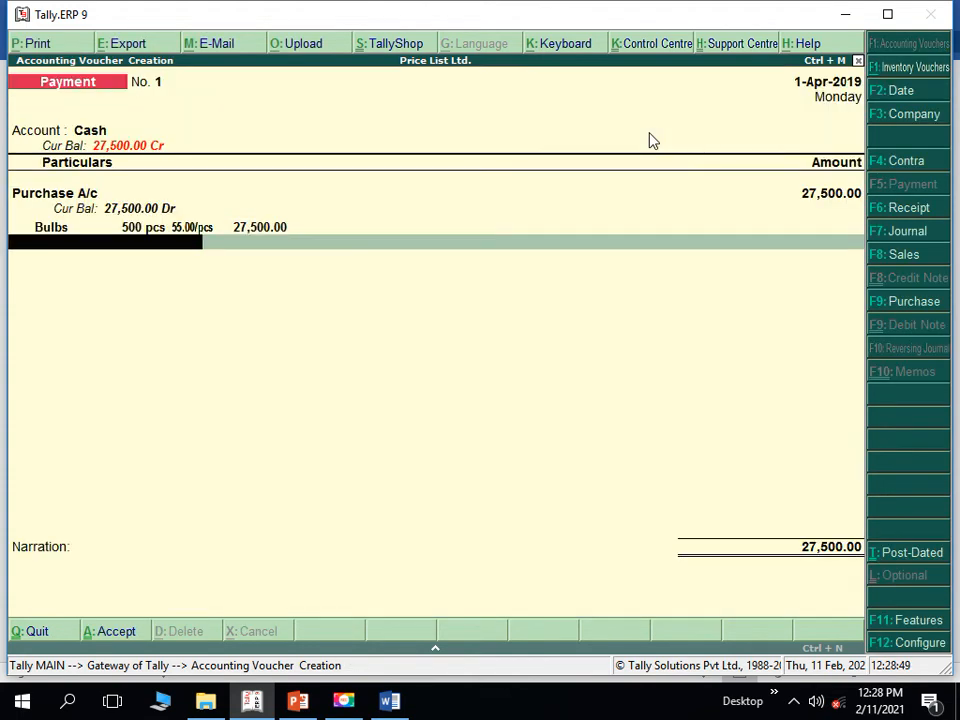
key("Return")
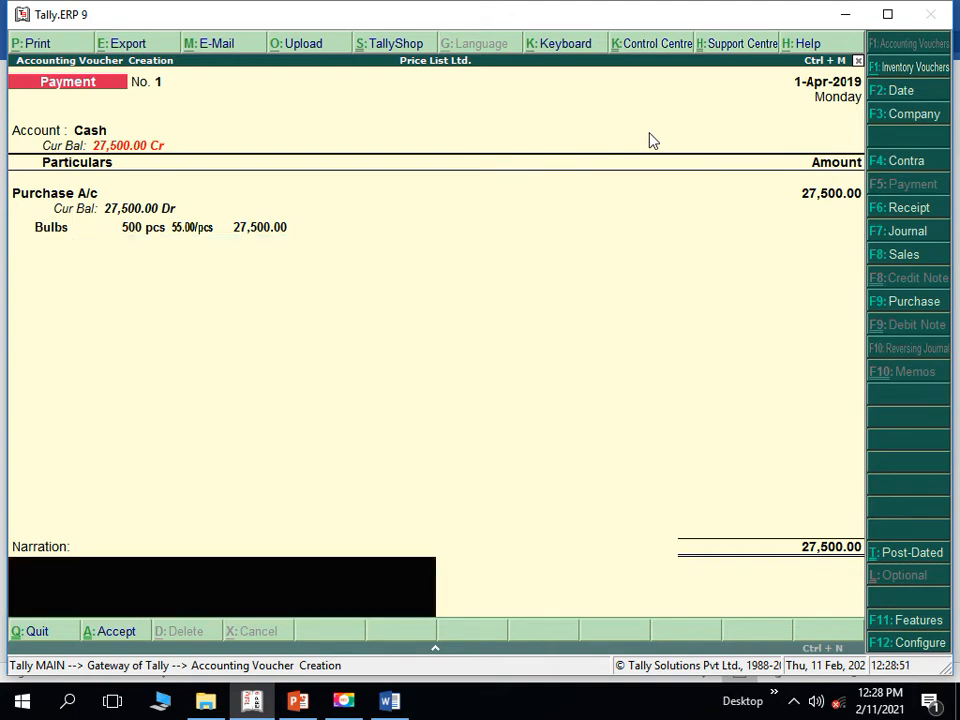
key("Return")
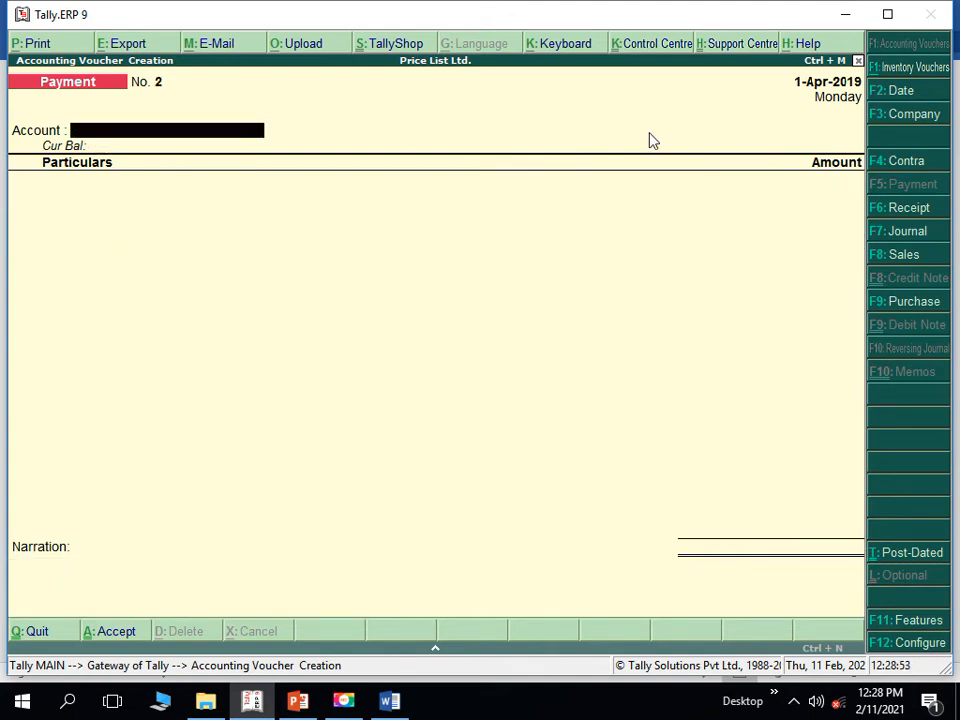
Step: Leave the payment voucher and start a new single ledger named A A/c without an alias
key("Escape")
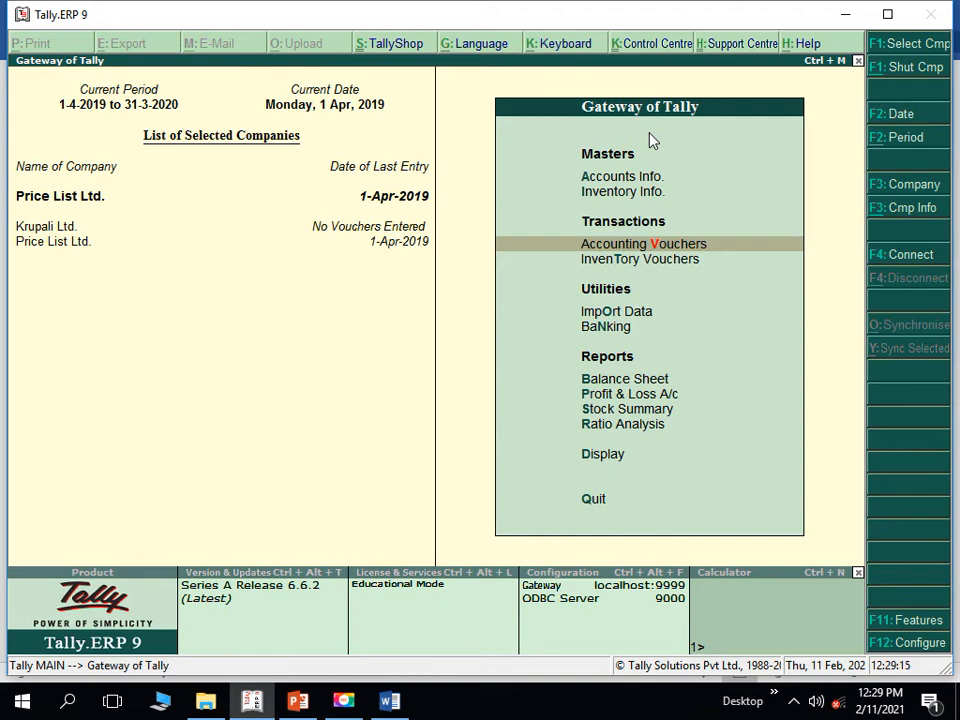
key("Up")
key("Up")
key("Return")
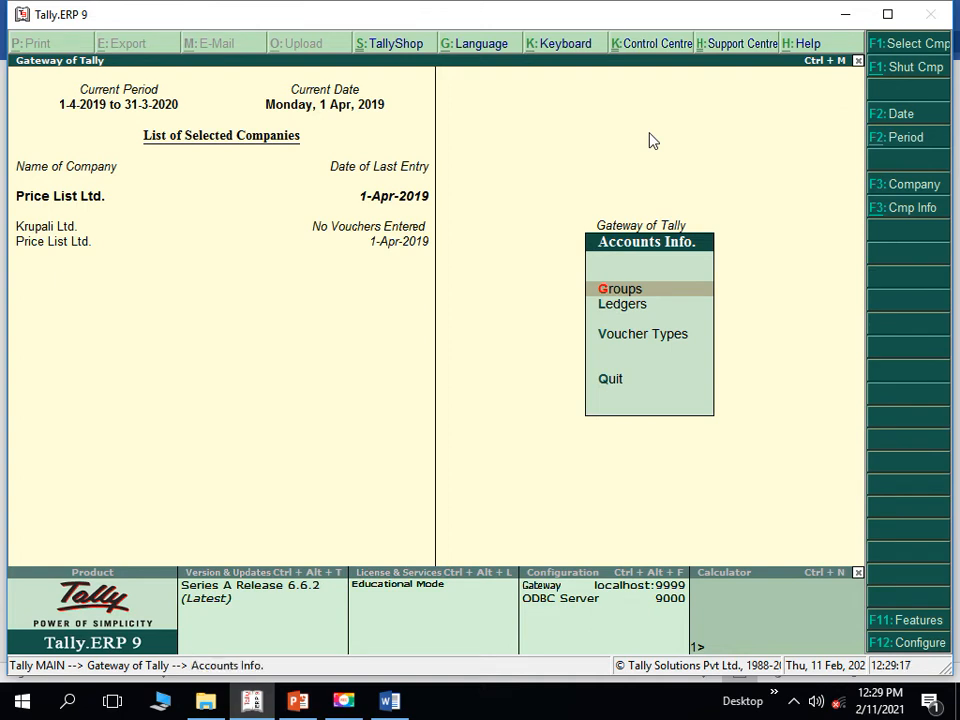
key("Down")
key("Return")
key("Return")
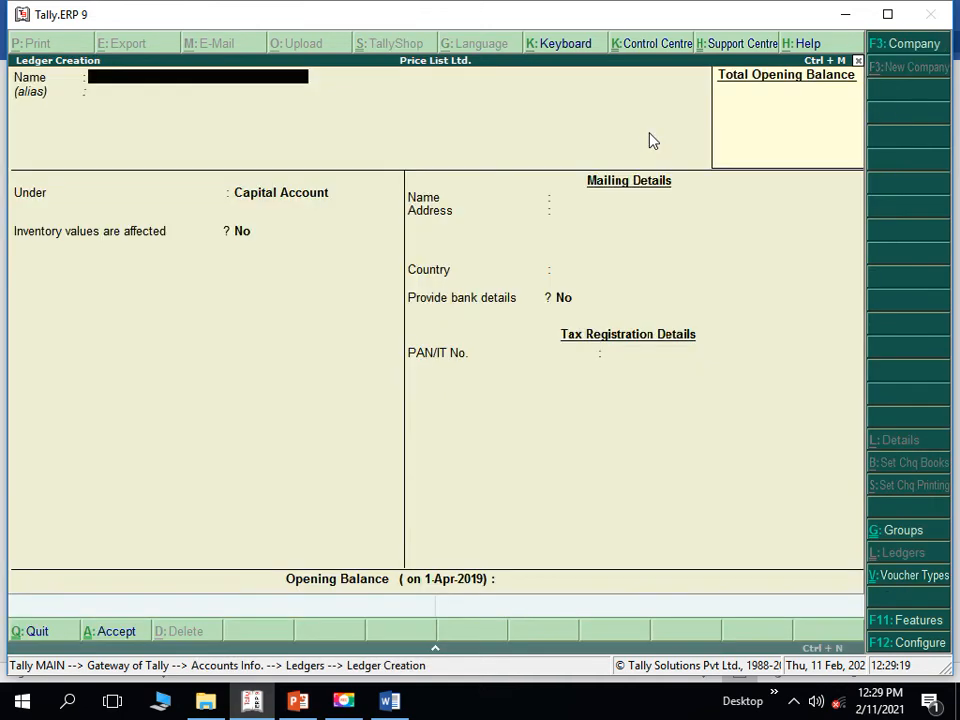
type("A A/c")
key("Return")
key("Return")
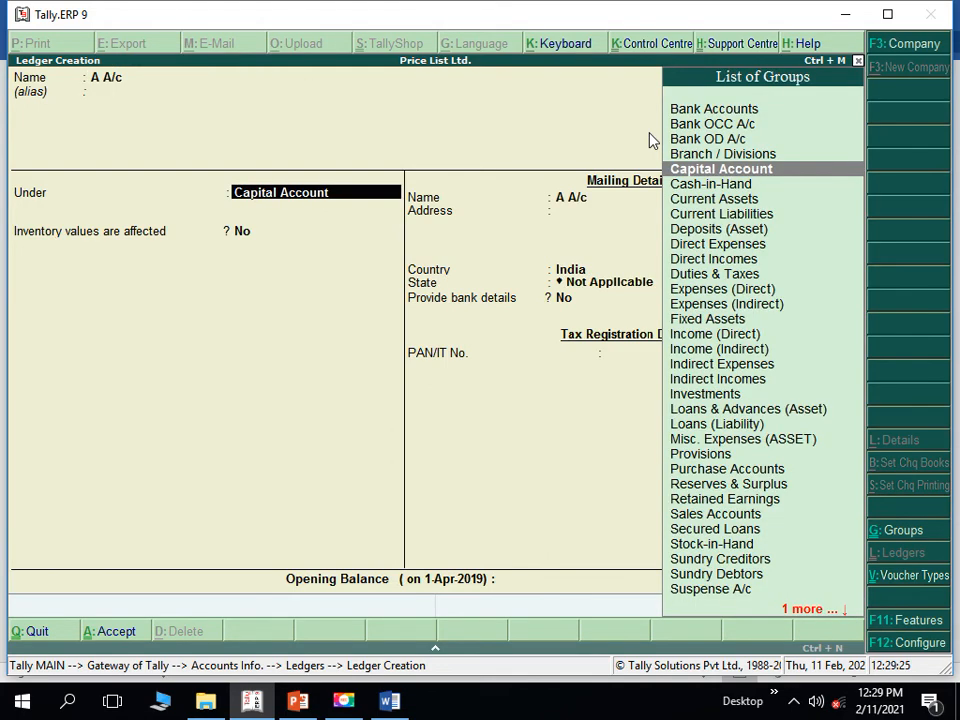
Step: Place A A/c under Sundry Debtors with the Retailers pricing level and save the ledger
type("S")
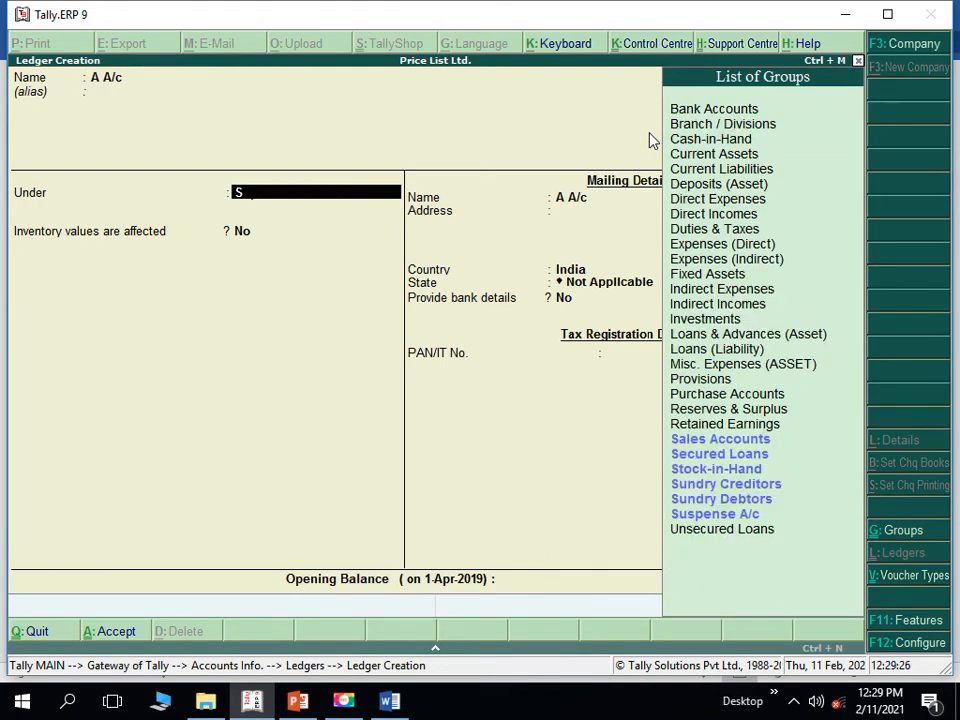
type("u")
key("Down")
key("Down")
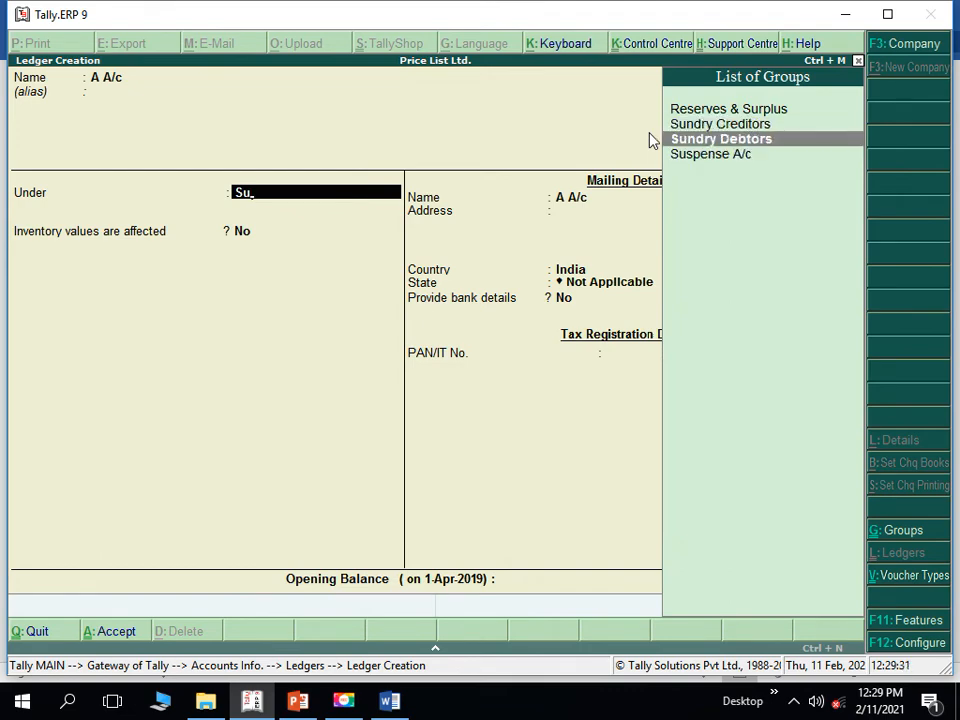
key("Return")
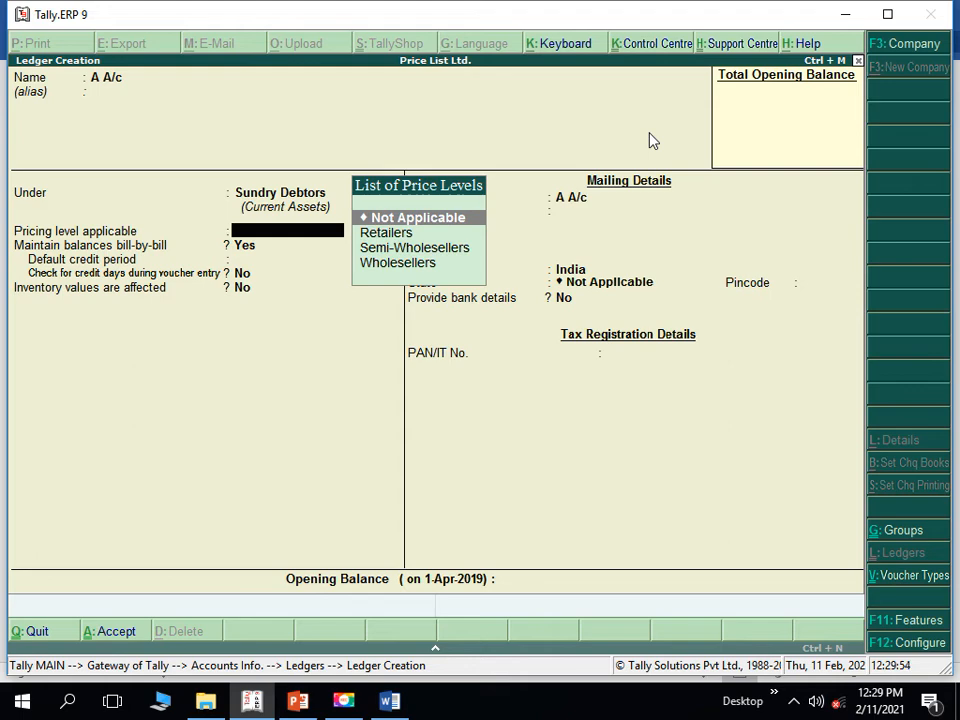
key("Down")
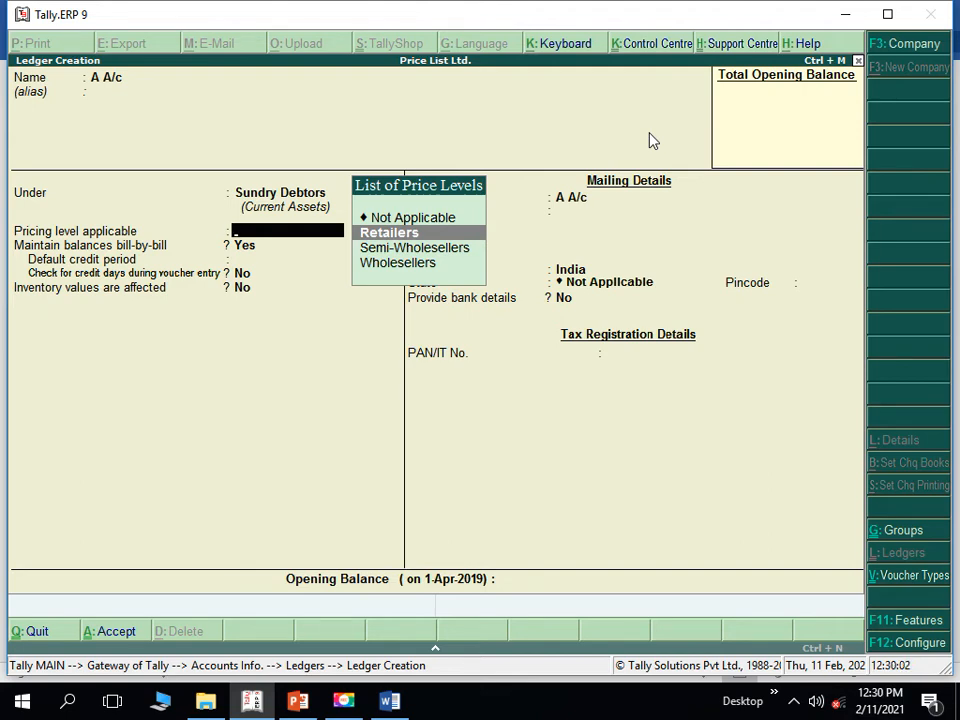
key("Return")
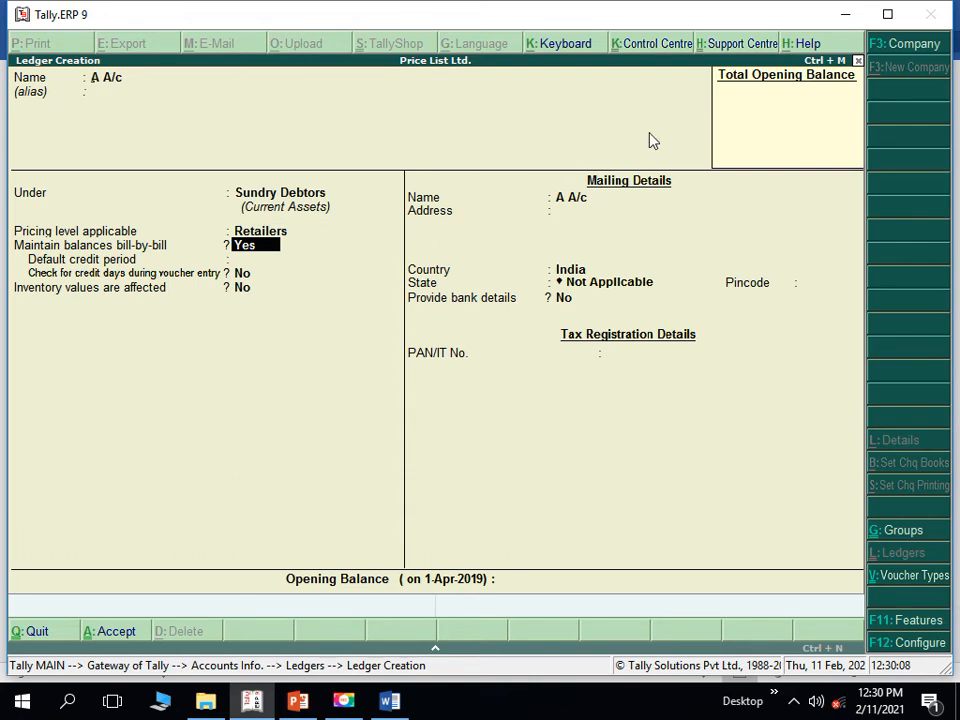
key("ctrl+a")
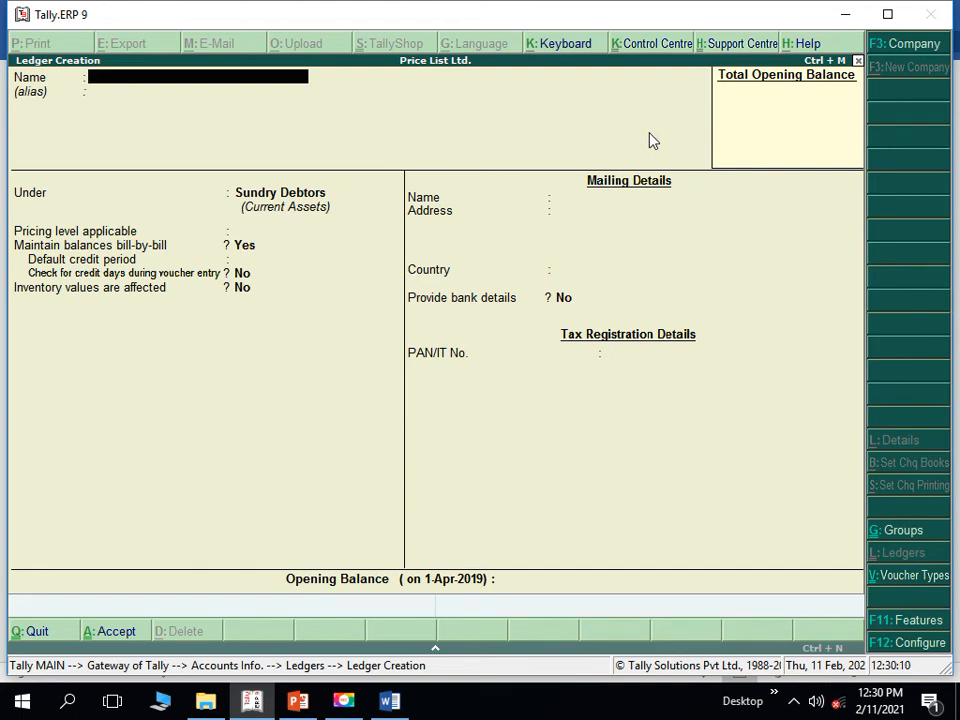
Step: Create ledger B A/c under Sundry Debtors with the Semi-Wholesellers pricing level and save it
type("B A/c")
key("Return")
key("Return")
key("Return")
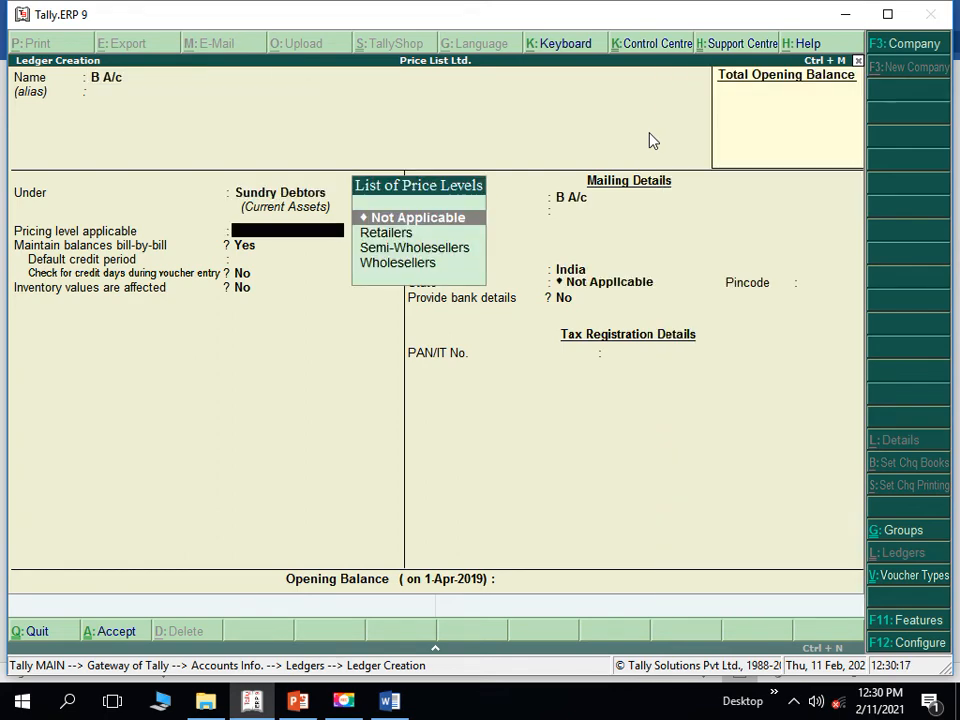
key("Down")
key("Down")
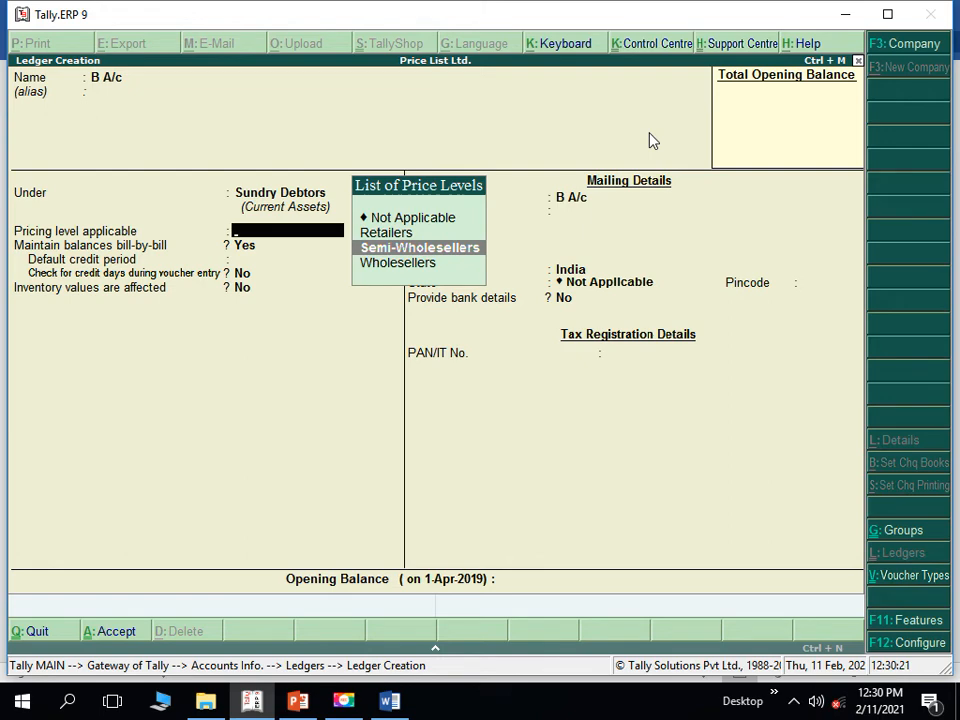
key("Return")
key("Return")
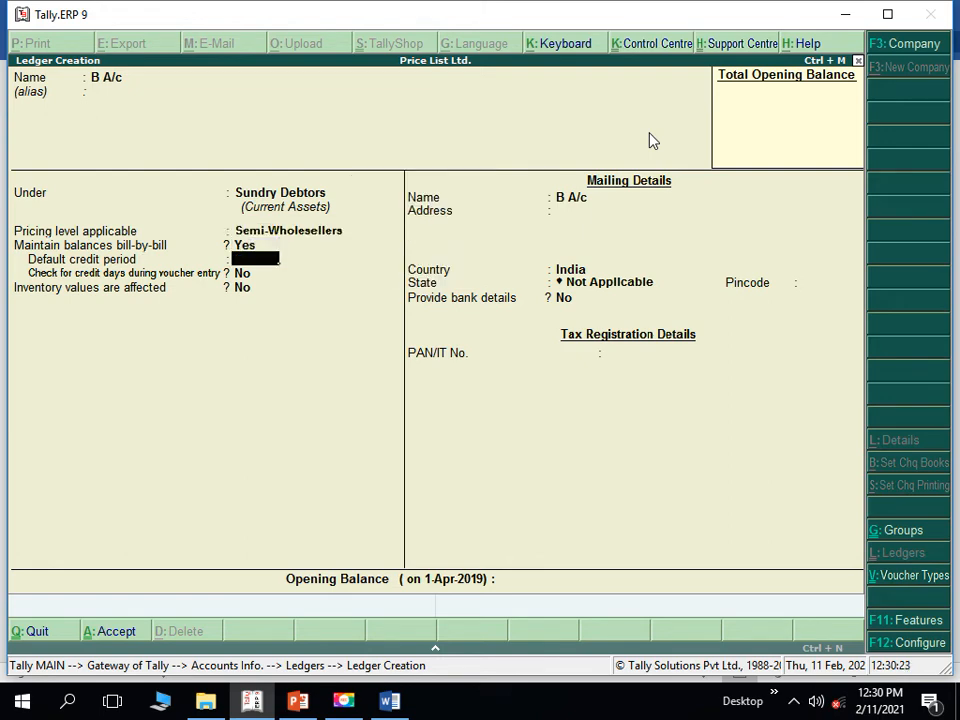
key("ctrl+a")
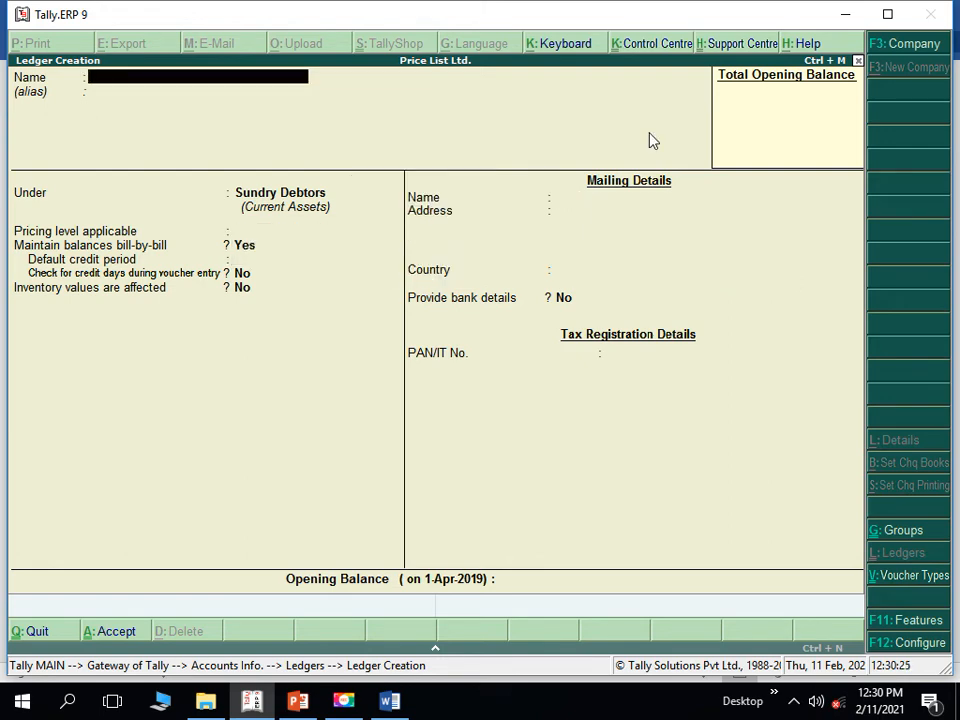
Step: Create and save ledger C A/c under Sundry Debtors with the Wholesellers pricing level, and return to the Gateway of Tally
type("C a/c")
key("Return")
key("Return")
key("Return")
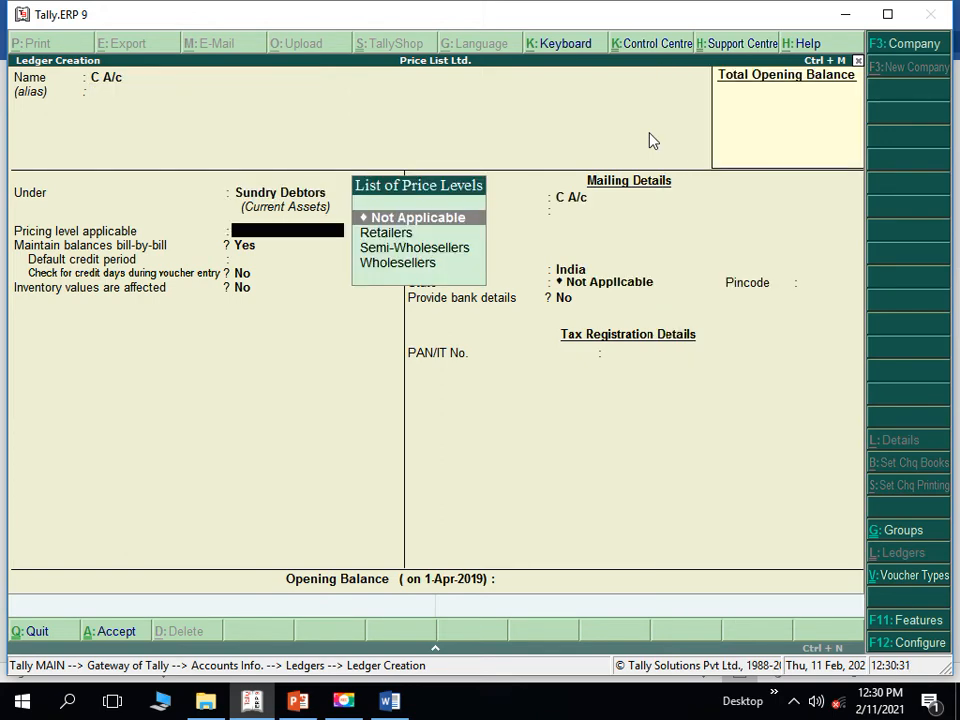
key("Down")
key("Down")
key("Down")
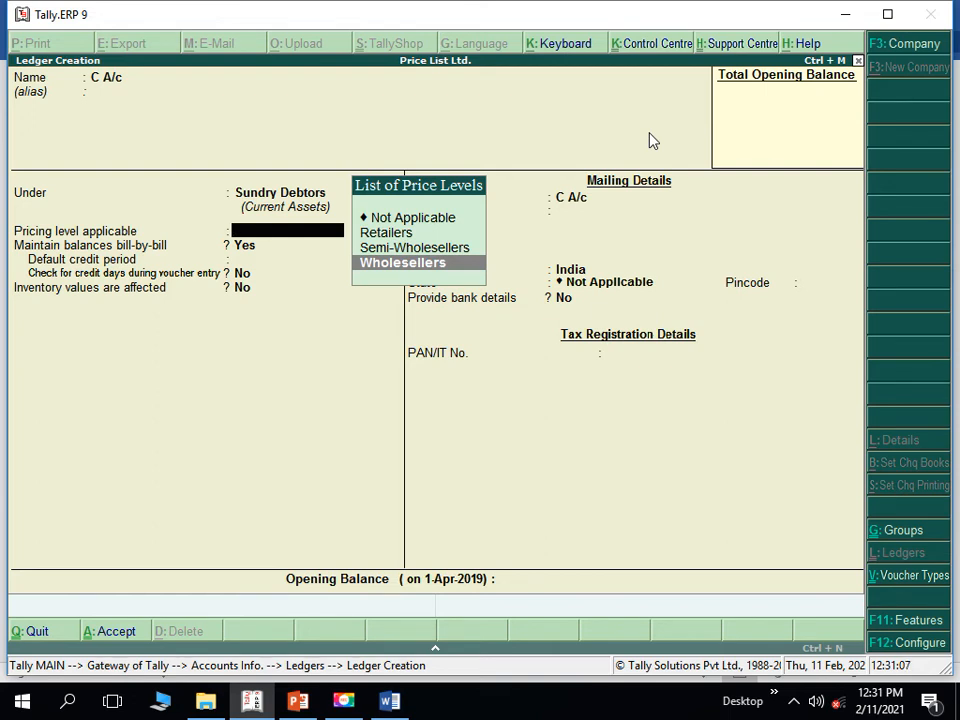
key("Return")
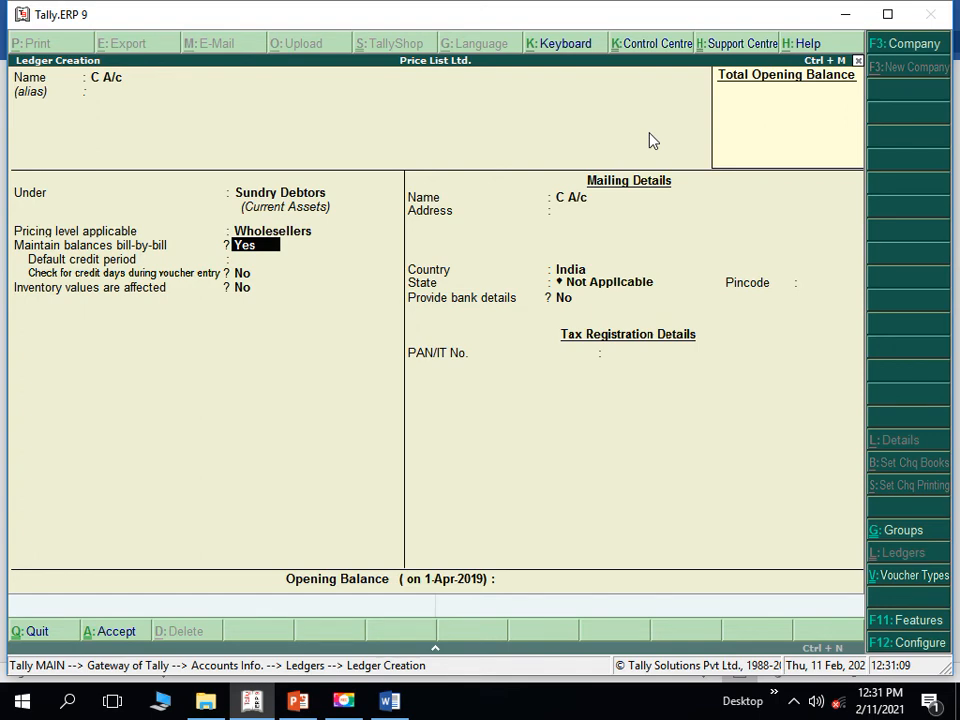
key("ctrl+a")
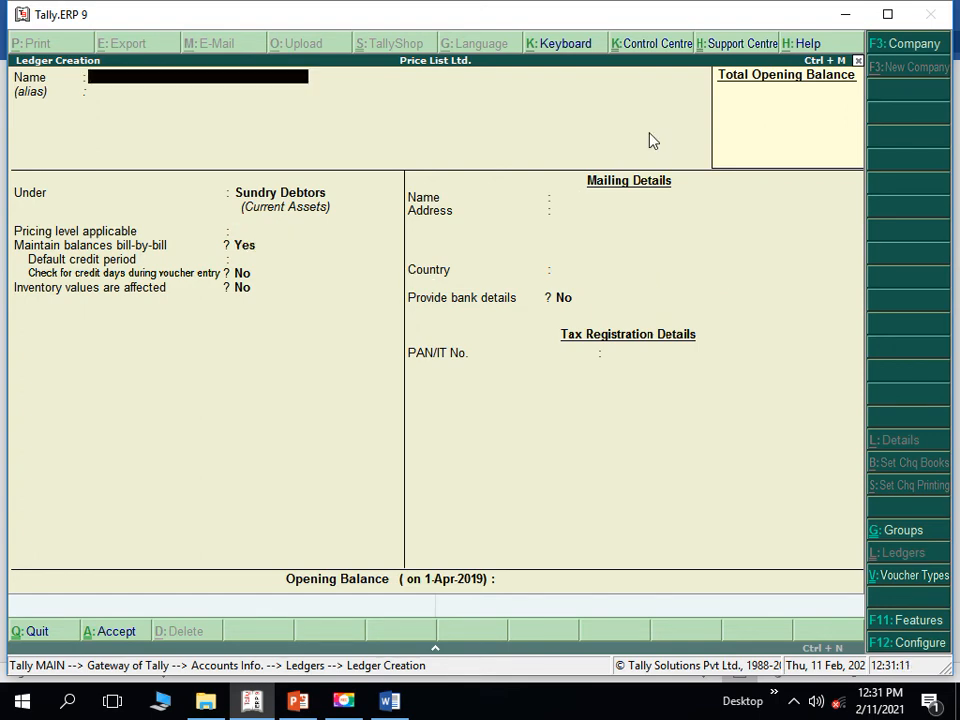
key("Escape")
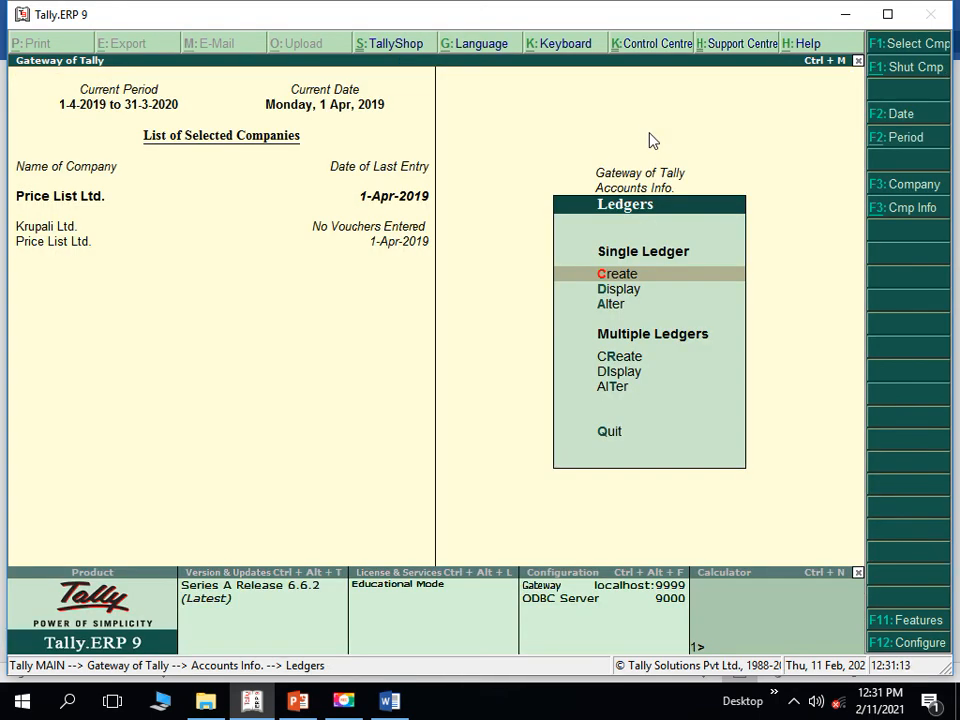
key("Escape")
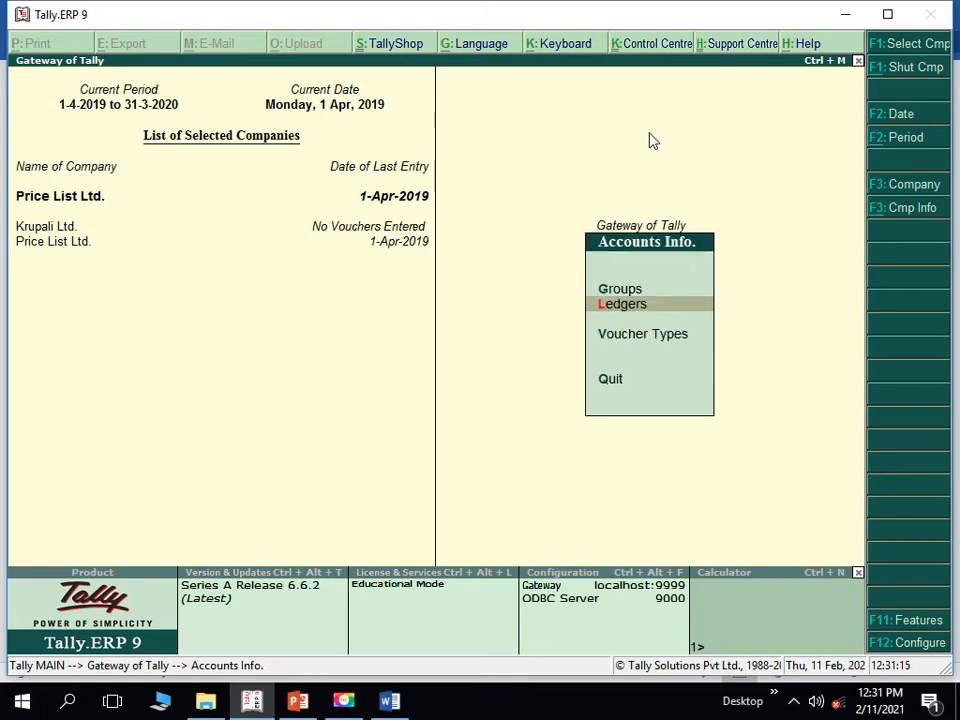
key("Escape")
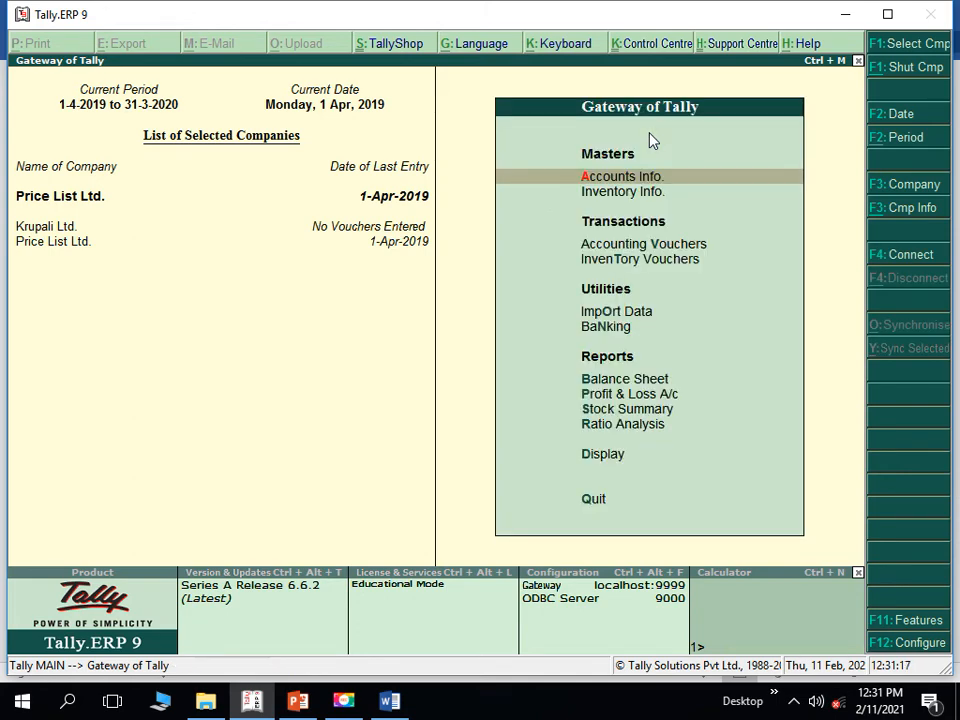
Step: Start a sales voucher with reference number 1 and A A/c as the party account
key("v")
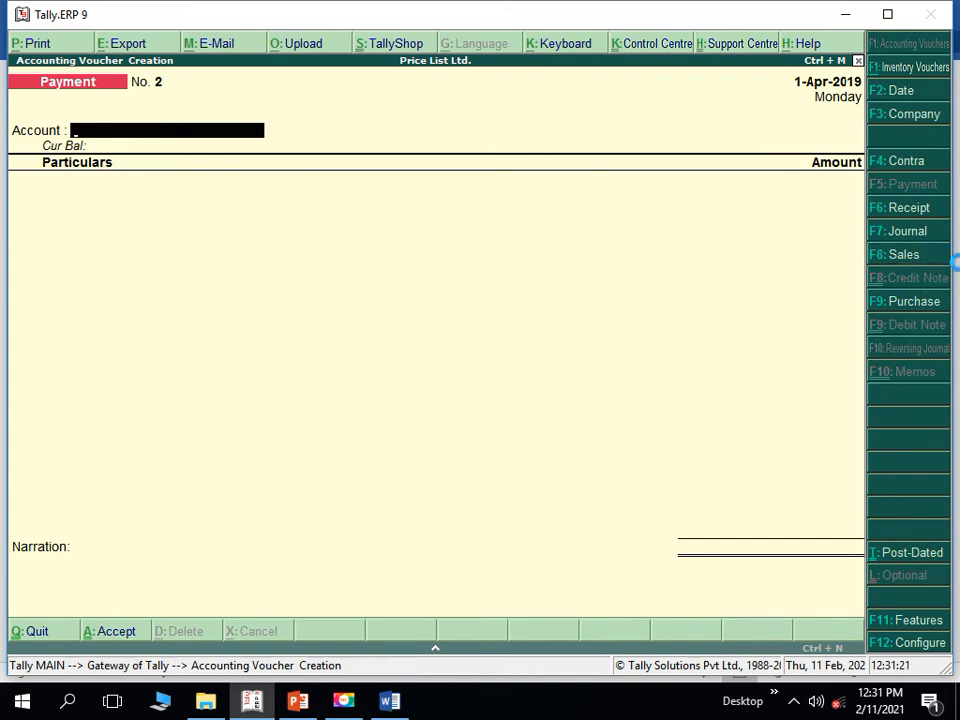
left_click(905, 254)
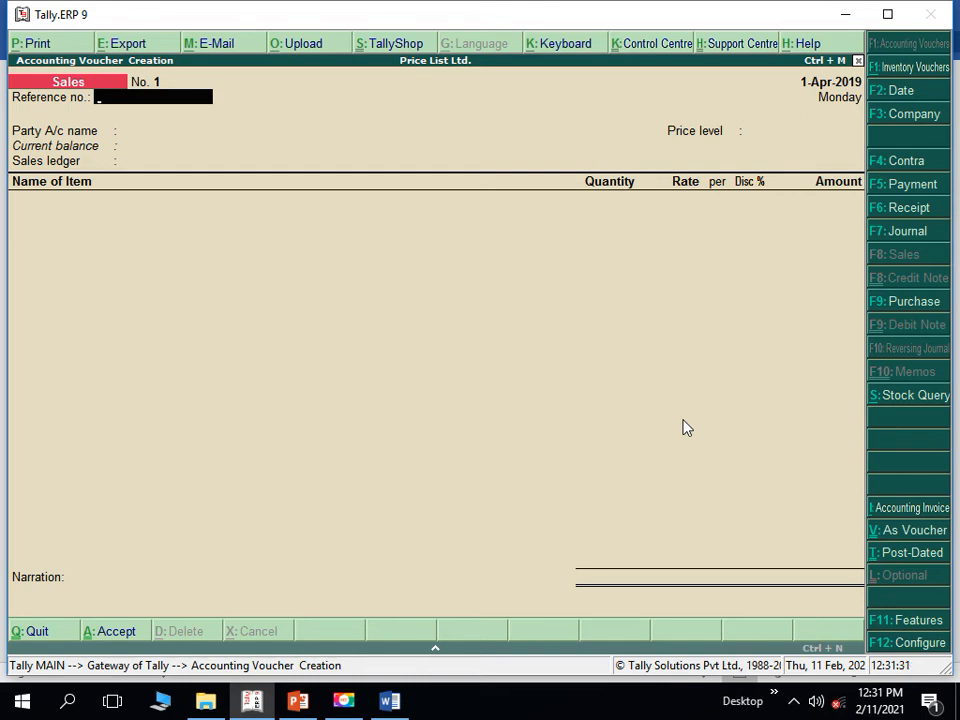
type("1")
key("Return")
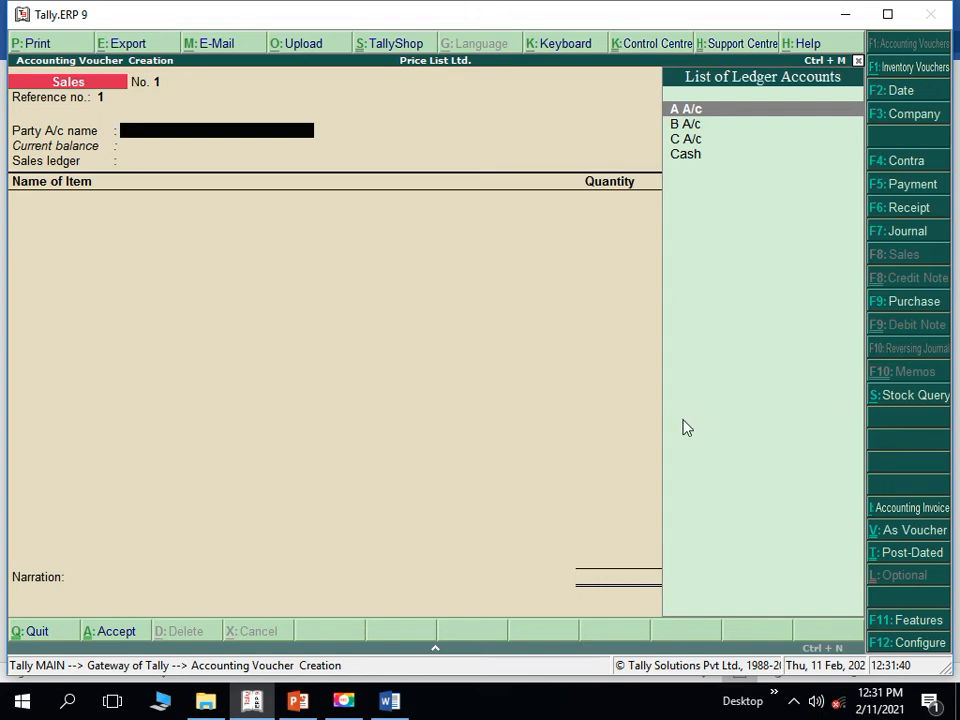
key("Return")
Step: Accept the party details for A A/c, leaving the despatch, order and address fields blank
key("Return")
key("Return")
key("Return")
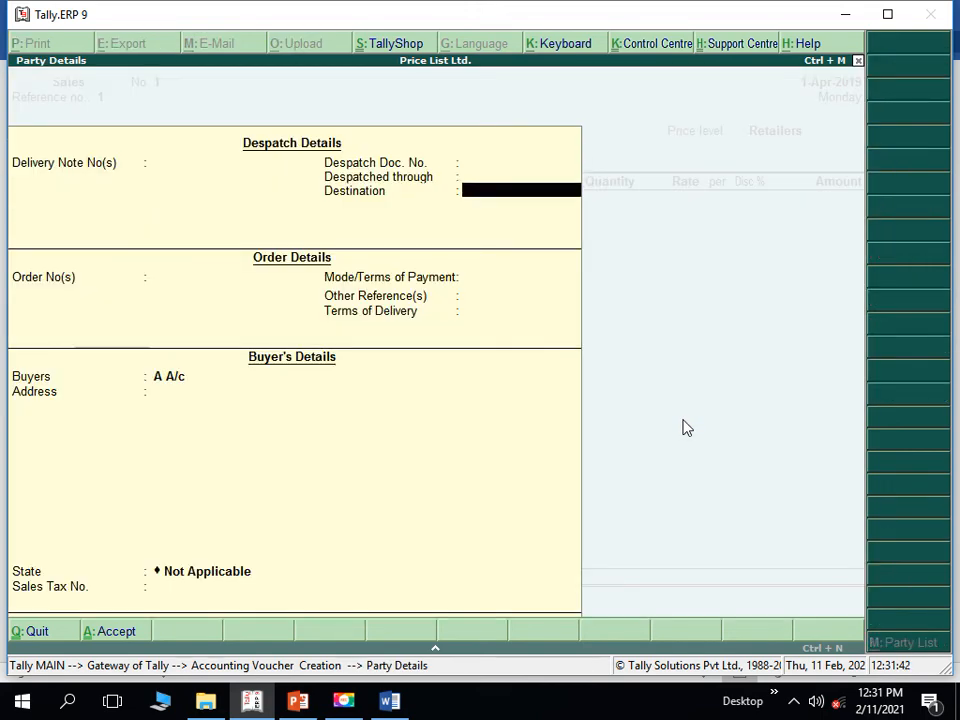
key("Return")
key("Return")
key("Return")
key("Return")
key("Return")
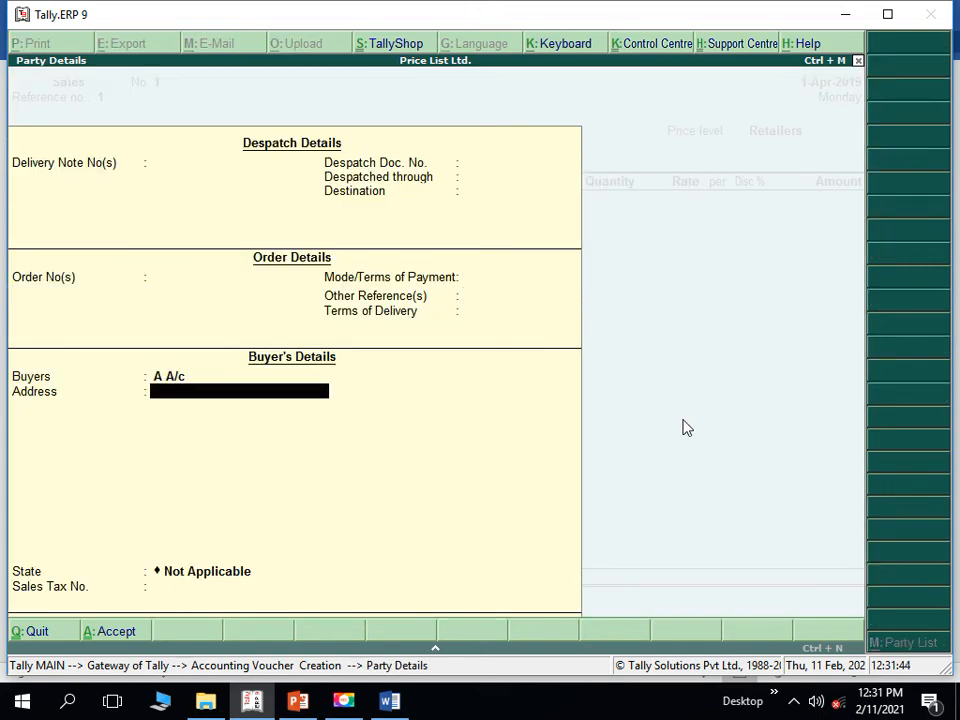
key("Return")
key("Return")
key("Return")
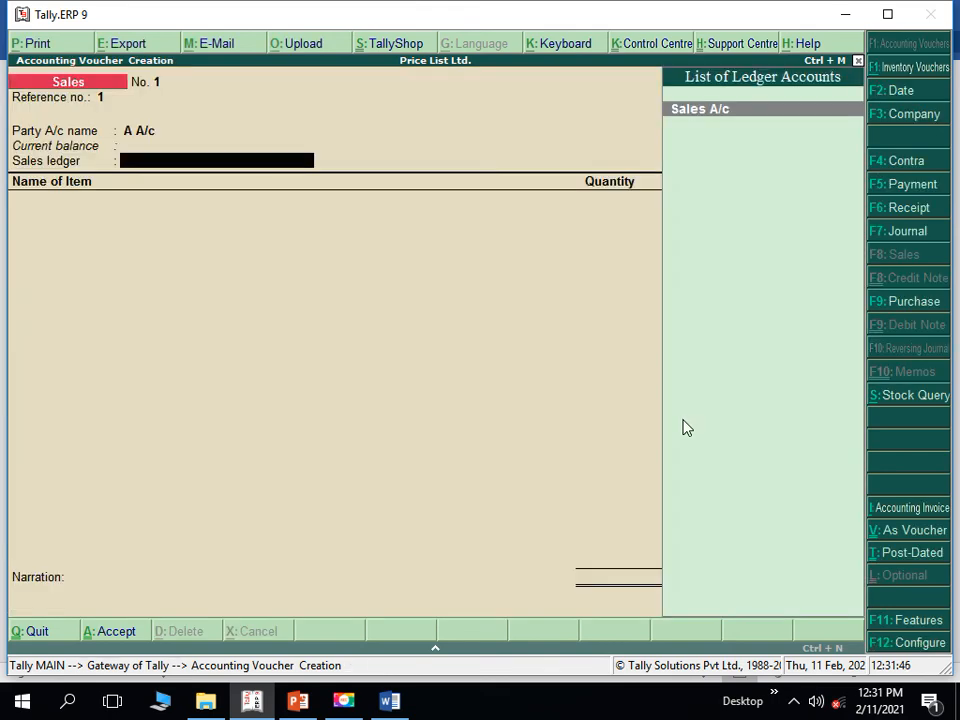
Step: Choose Sales A/c as the sales ledger and Bulbs as the item being sold
key("Return")
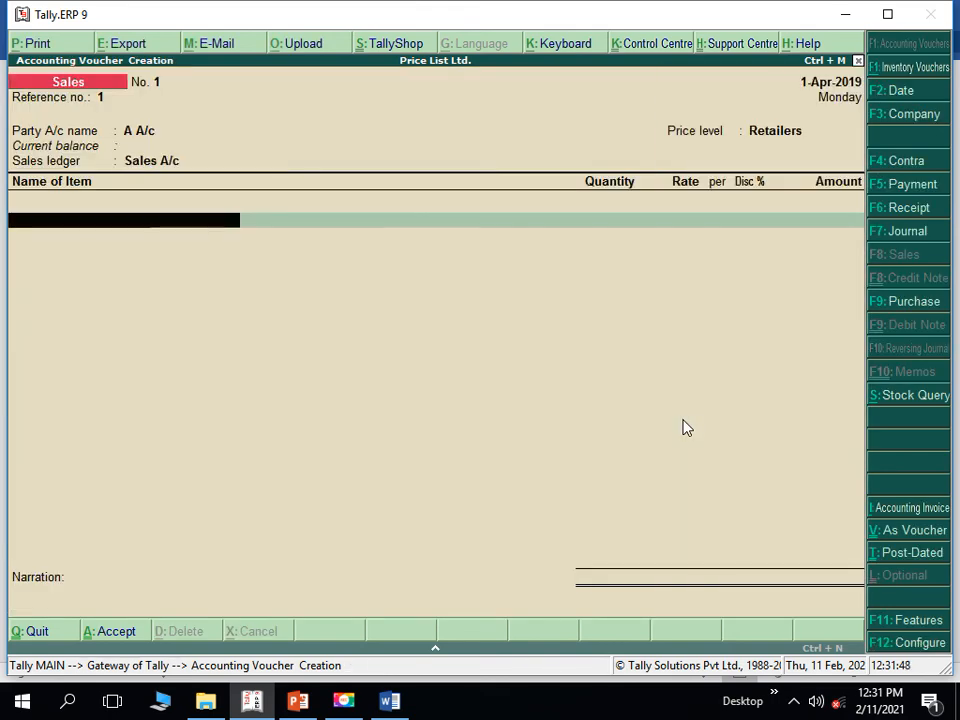
type("B")
key("Return")
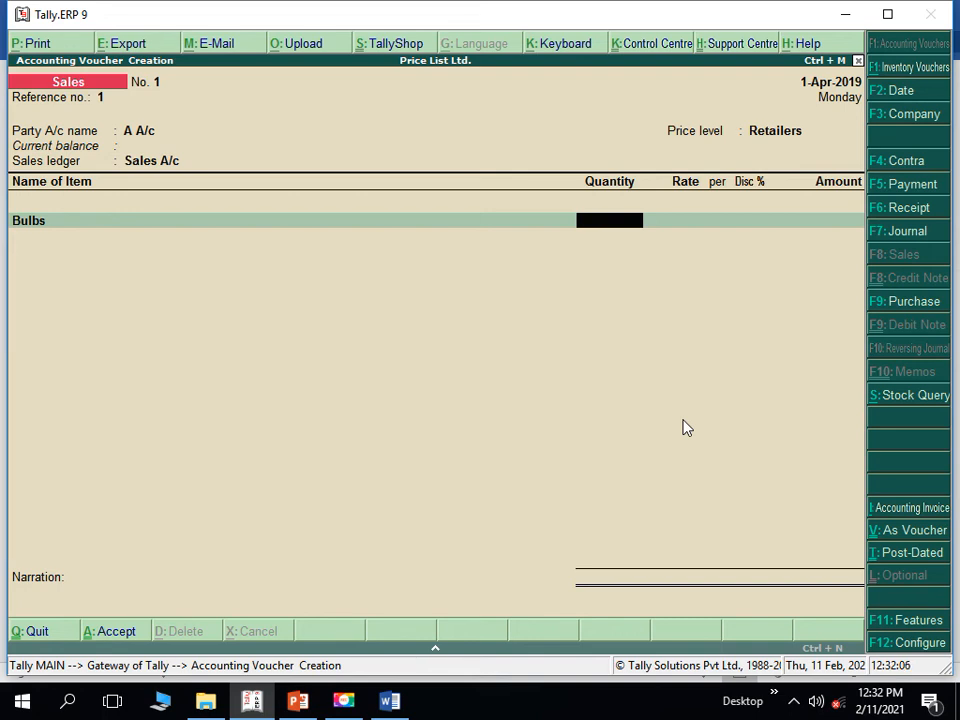
Step: Consult the bulb price list in Word and enter 25 pcs of Bulbs in the Tally sales voucher with the price list's rate and discount
key("alt+Tab")
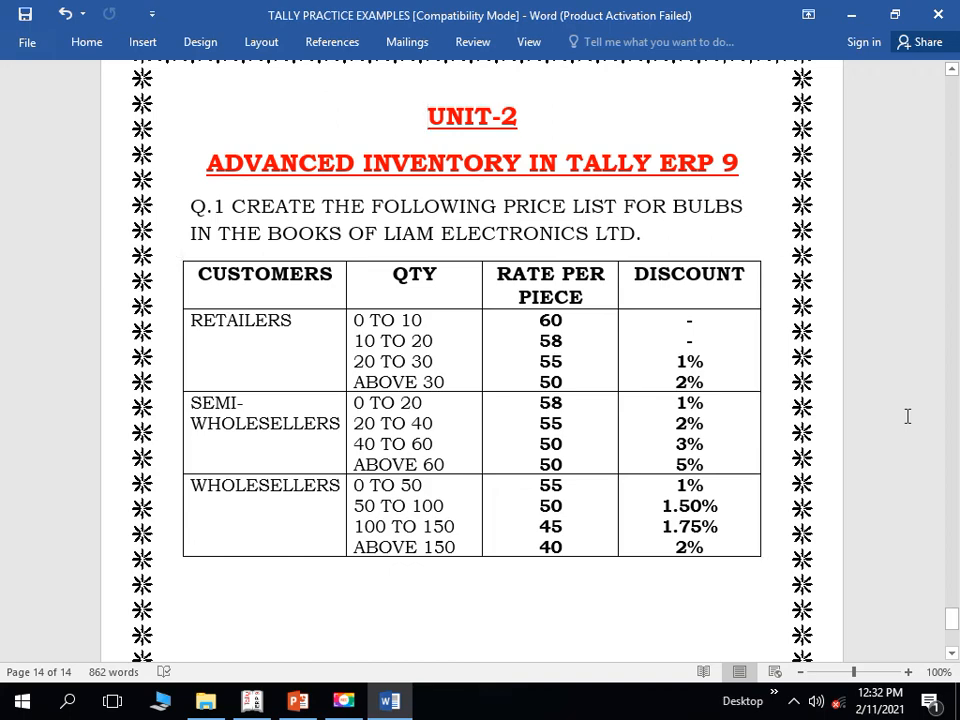
key("alt+Tab")
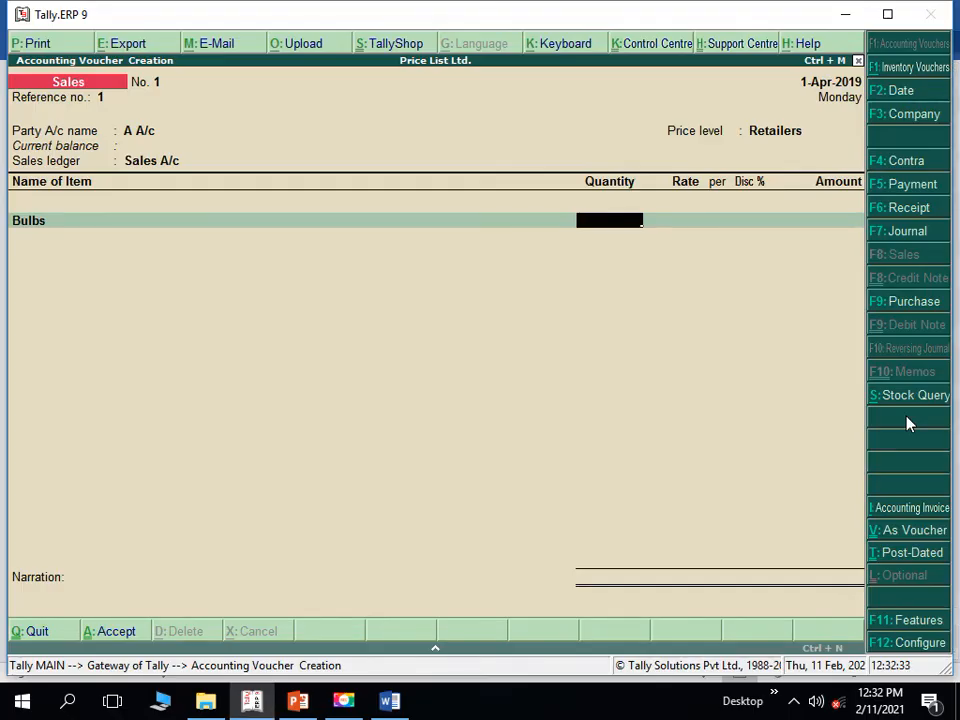
type("25")
key("Return")
key("Return")
key("Return")
key("Return")
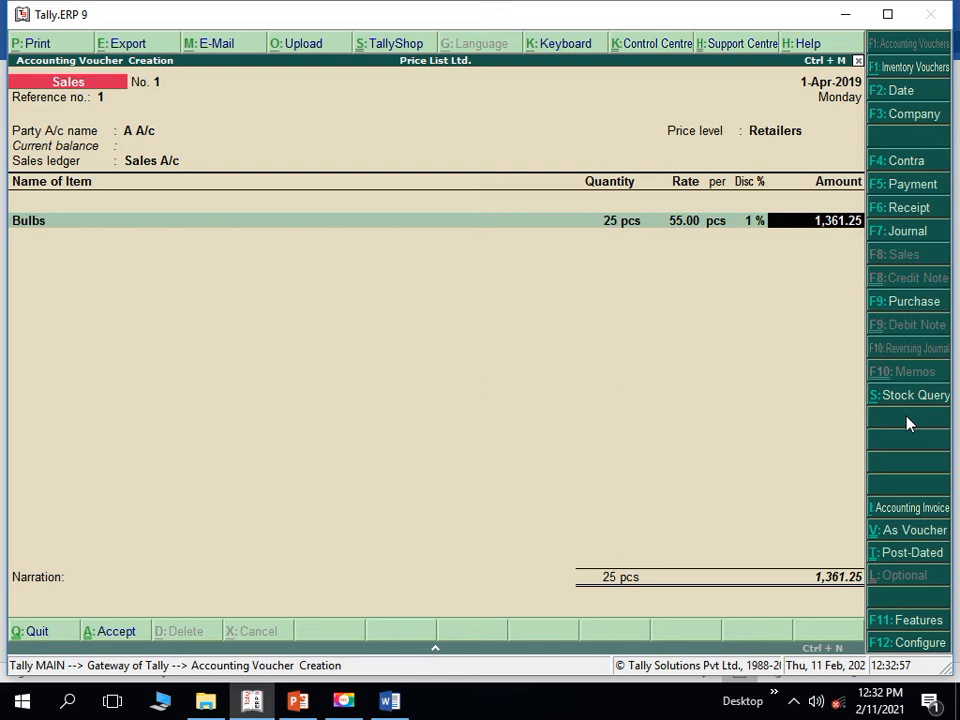
Step: Set the Bulbs quantity to 100 pcs with the price list's rate and discount, and end the item list
key("BackSpace")
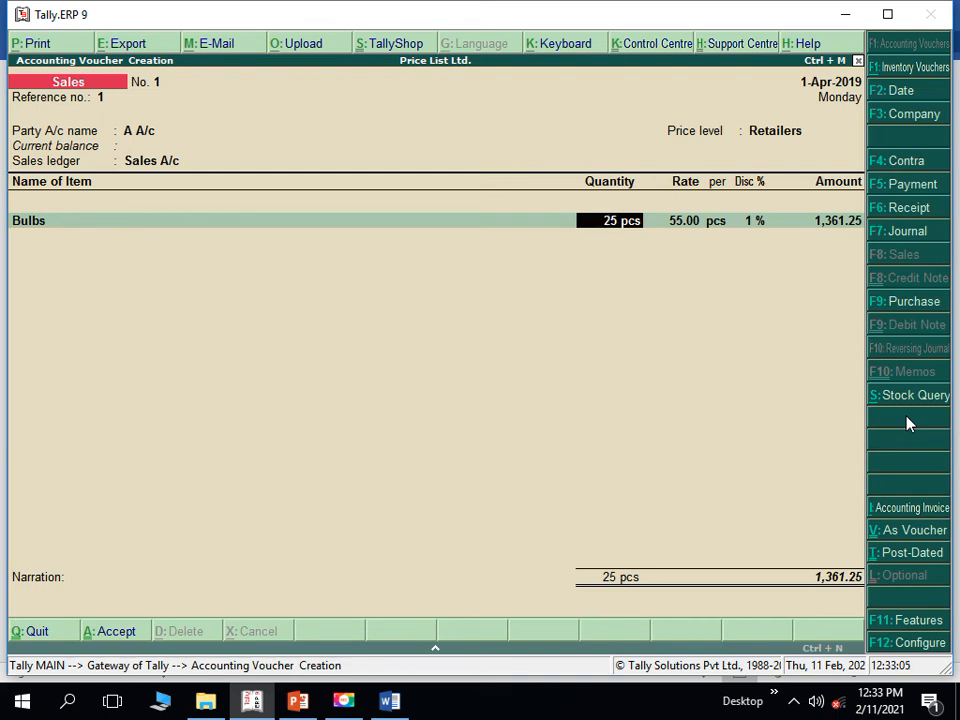
type("100")
key("Return")
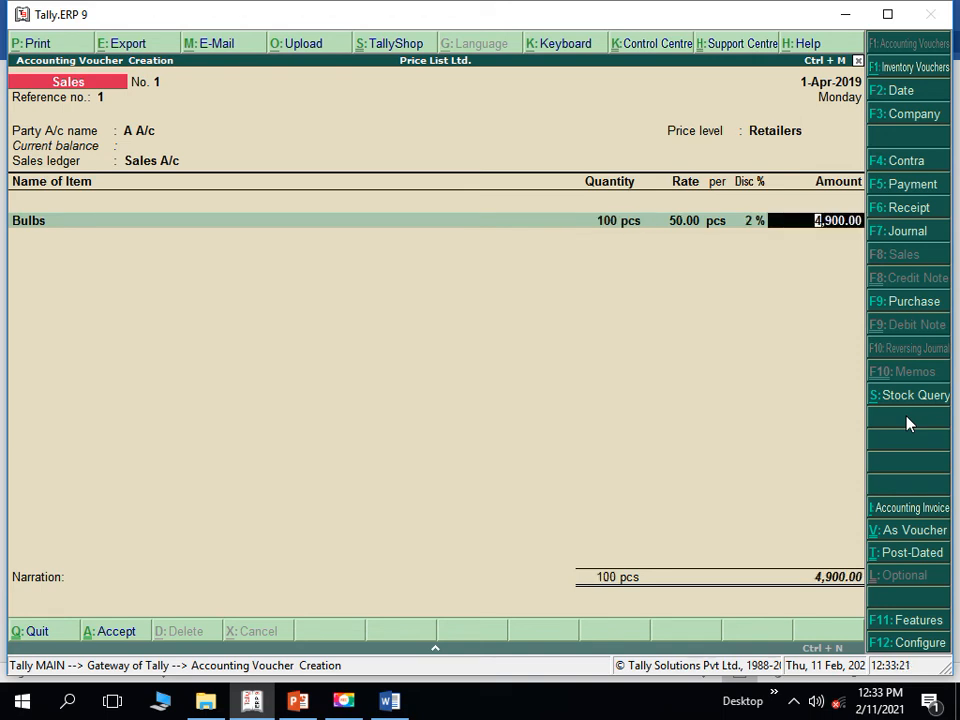
key("Return")
key("Return")
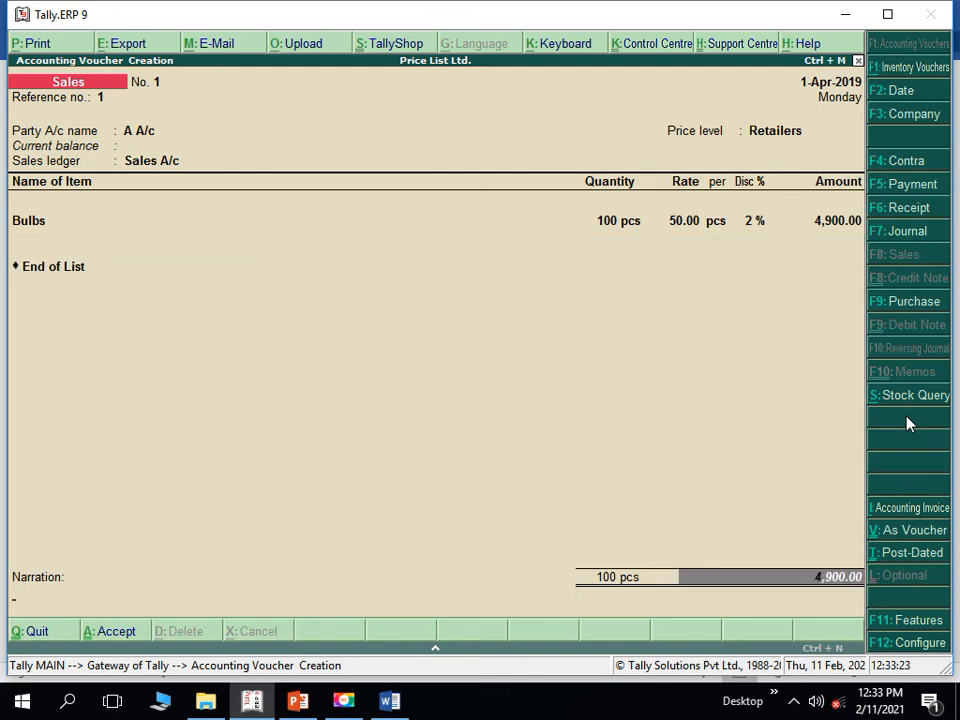
Step: Save the sales voucher for A A/c, leaving the narration blank
key("Return")
key("Return")
key("Return")
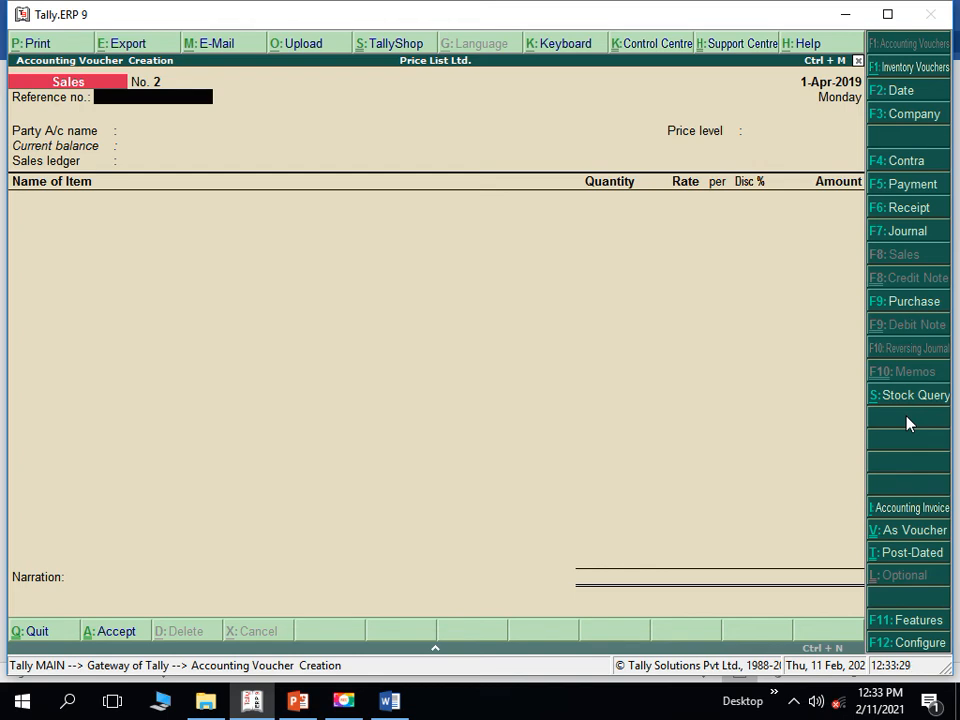
Step: Give the new sales voucher reference number 2 and choose B A/c as the party
type("b")
key("BackSpace")
type("2")
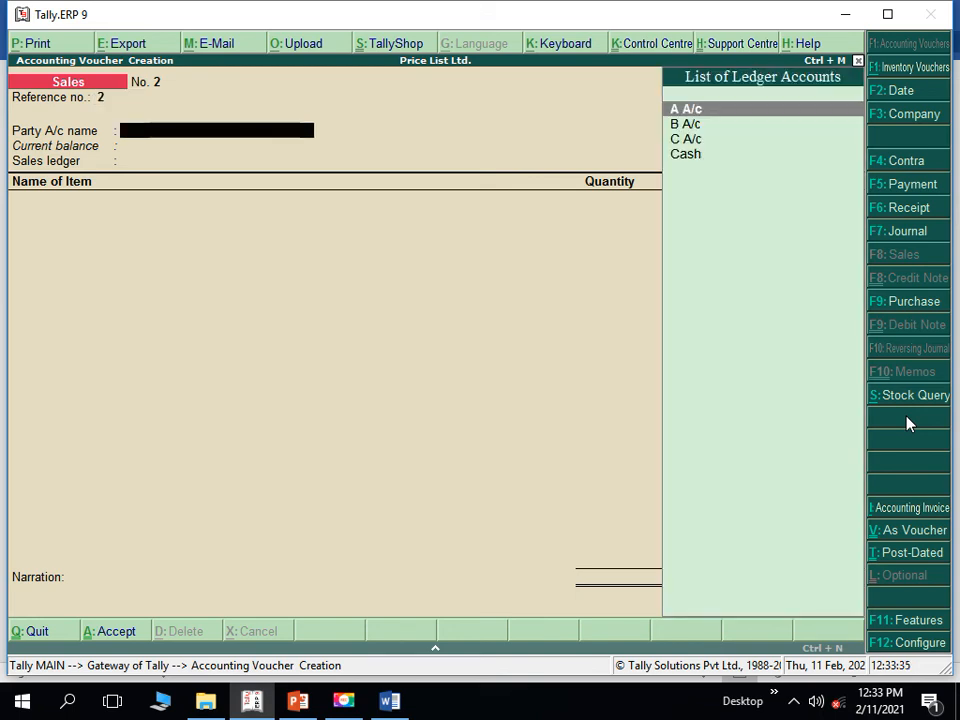
key("Return")
key("Down")
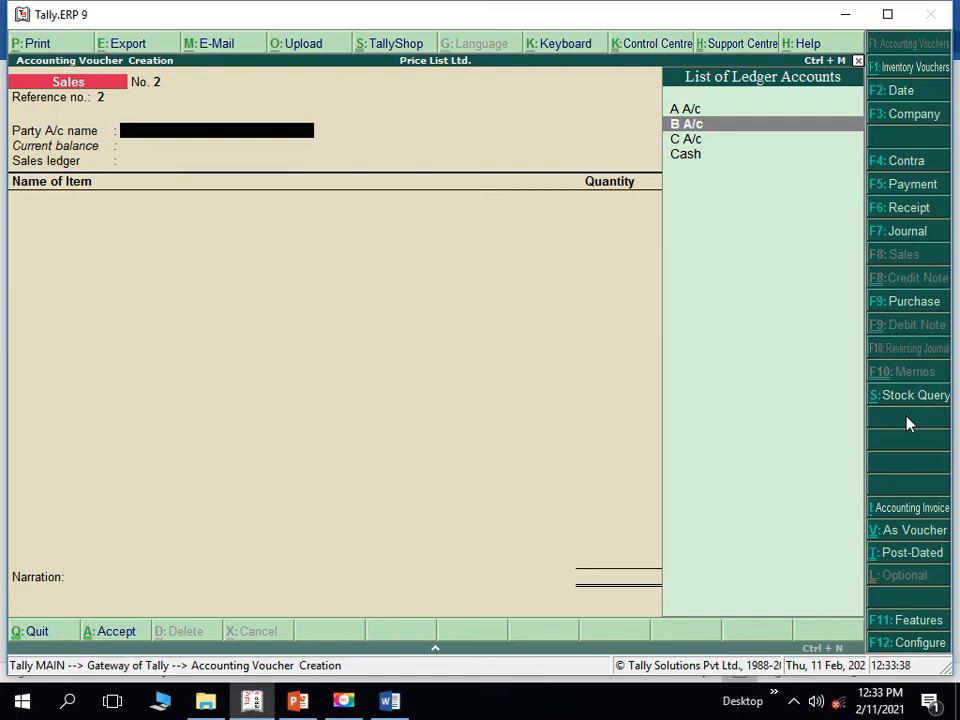
key("Return")
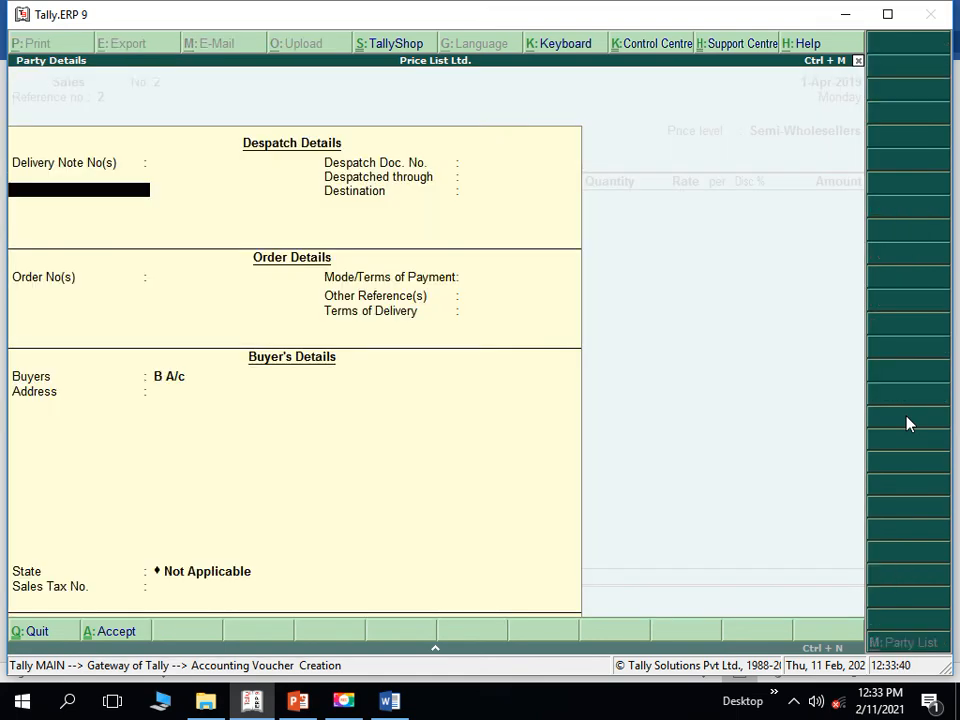
Step: Accept B A/c's party details with the despatch, order and address fields blank, and use Sales A/c as the sales ledger
key("Return")
key("Return")
key("Return")
key("Return")
key("Return")
key("Return")
key("Return")
key("Return")
key("Return")
key("Return")
key("Return")
key("Return")
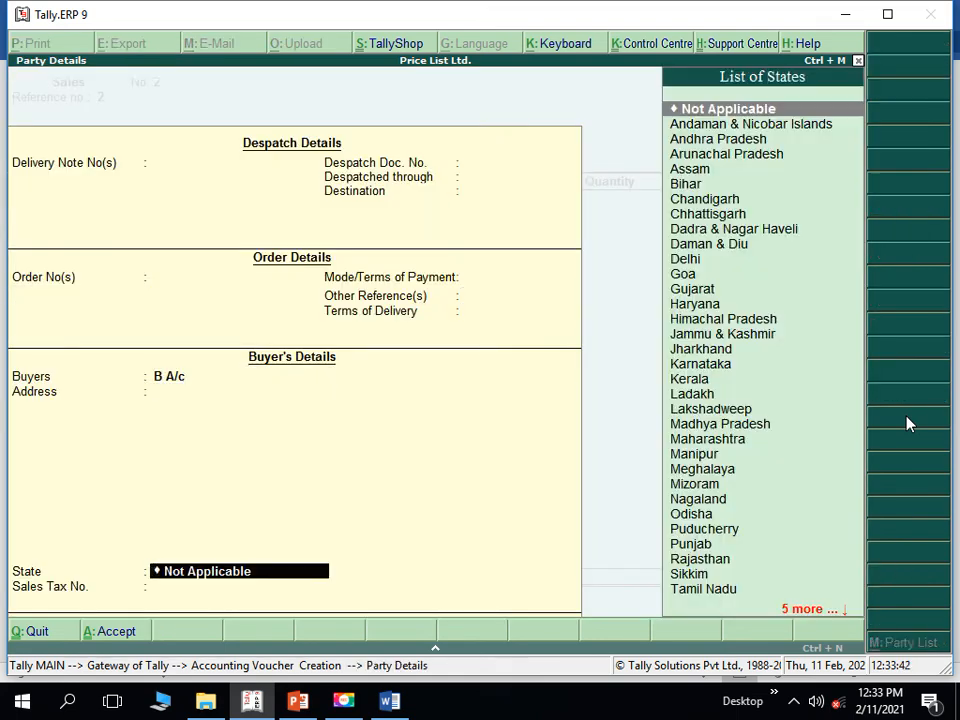
key("Return")
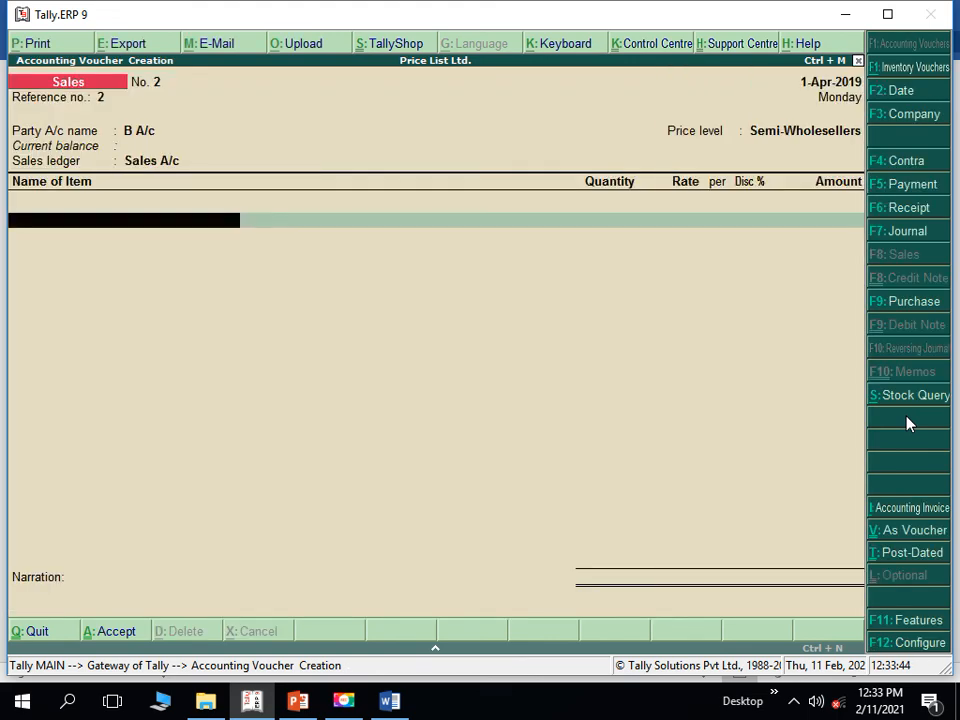
Step: Add 52 pcs of Bulbs to B A/c's voucher with the price list's rate and discount, and save the voucher
key("Return")
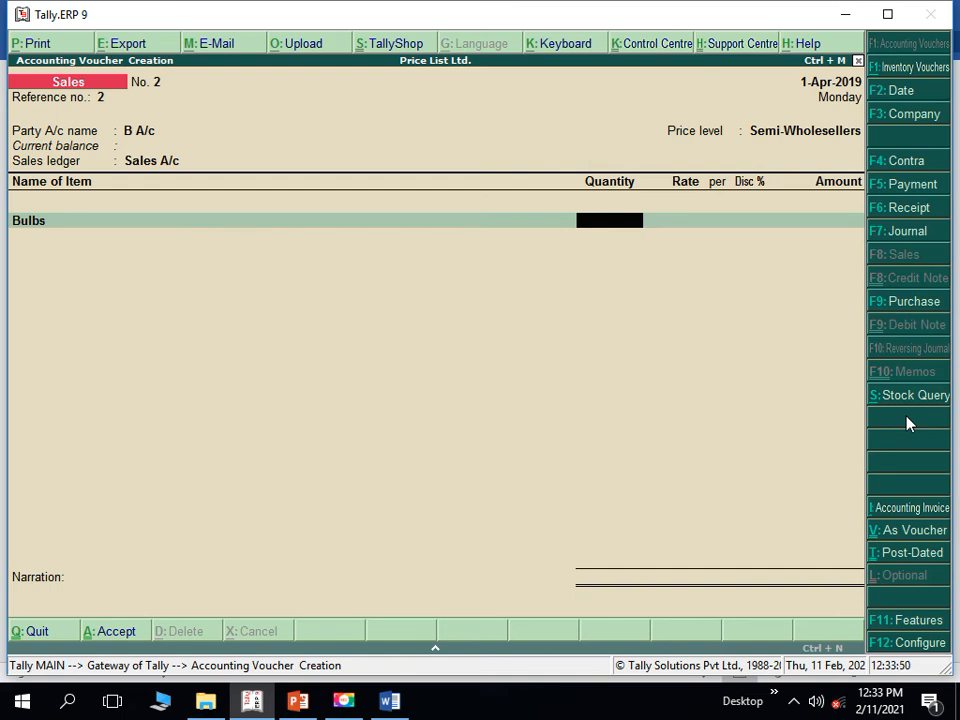
type("52")
key("Return")
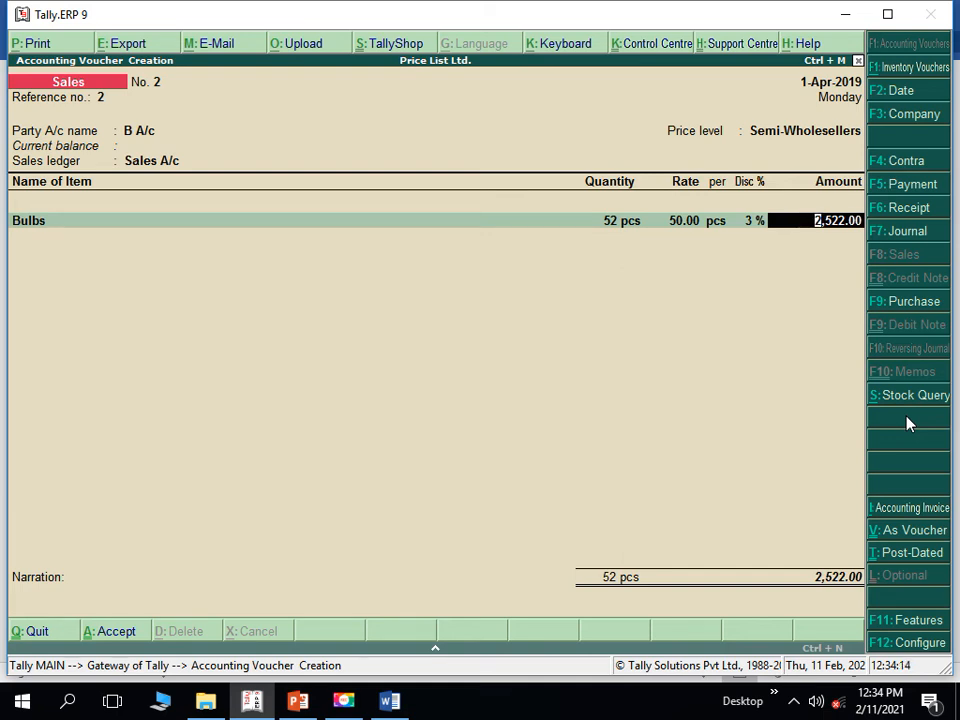
key("Return")
key("Return")
key("Return")
key("Return")
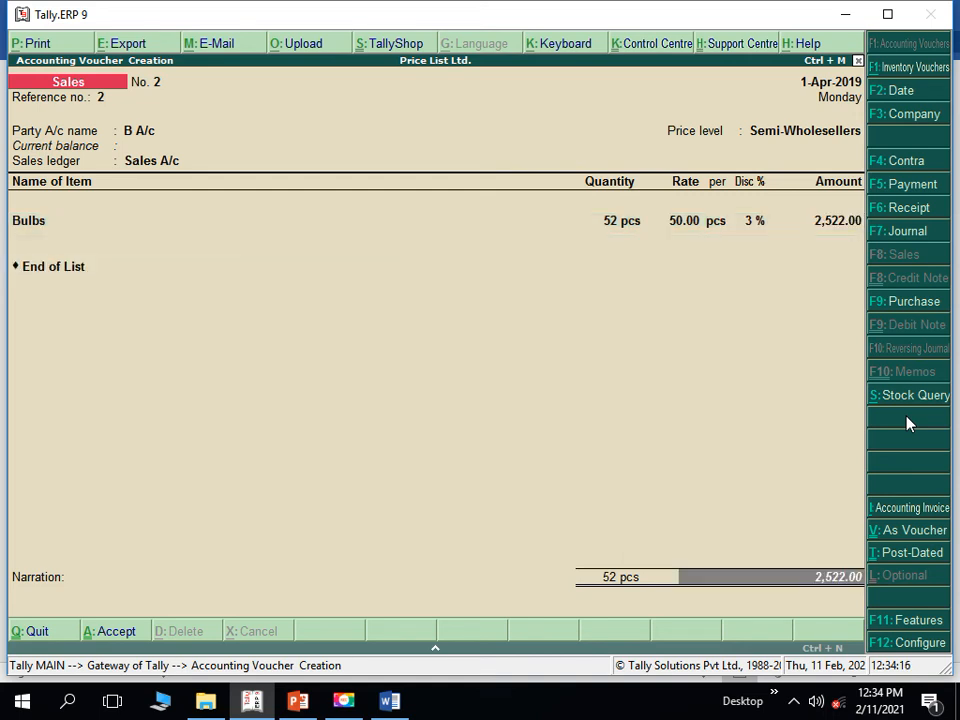
key("Return")
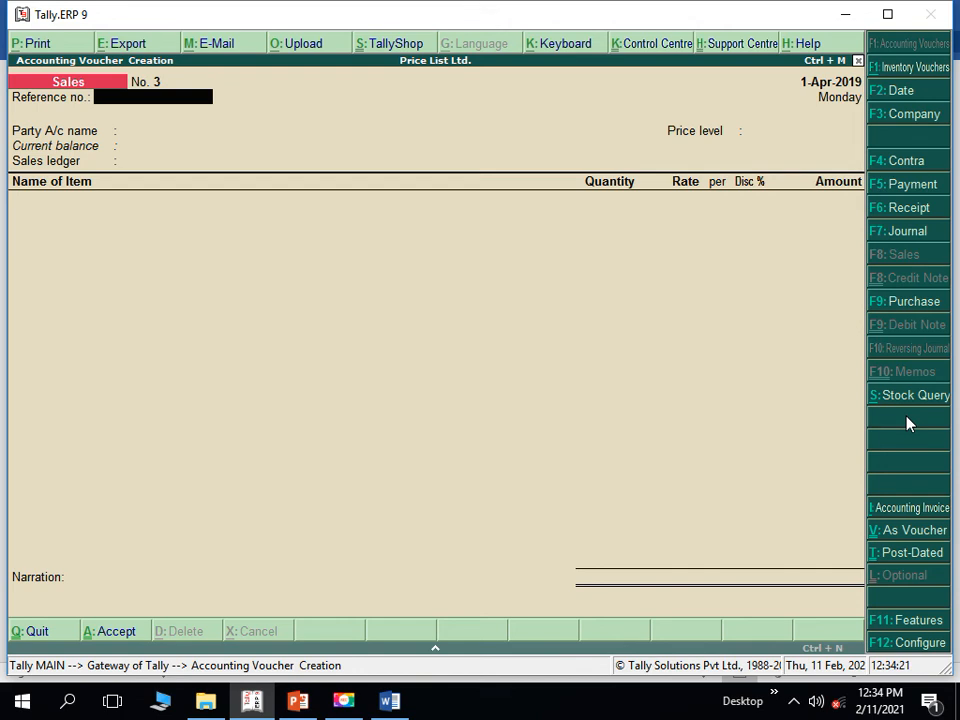
Step: Give the new sales voucher reference number 3 and choose C A/c as the party
type("3")
key("Return")
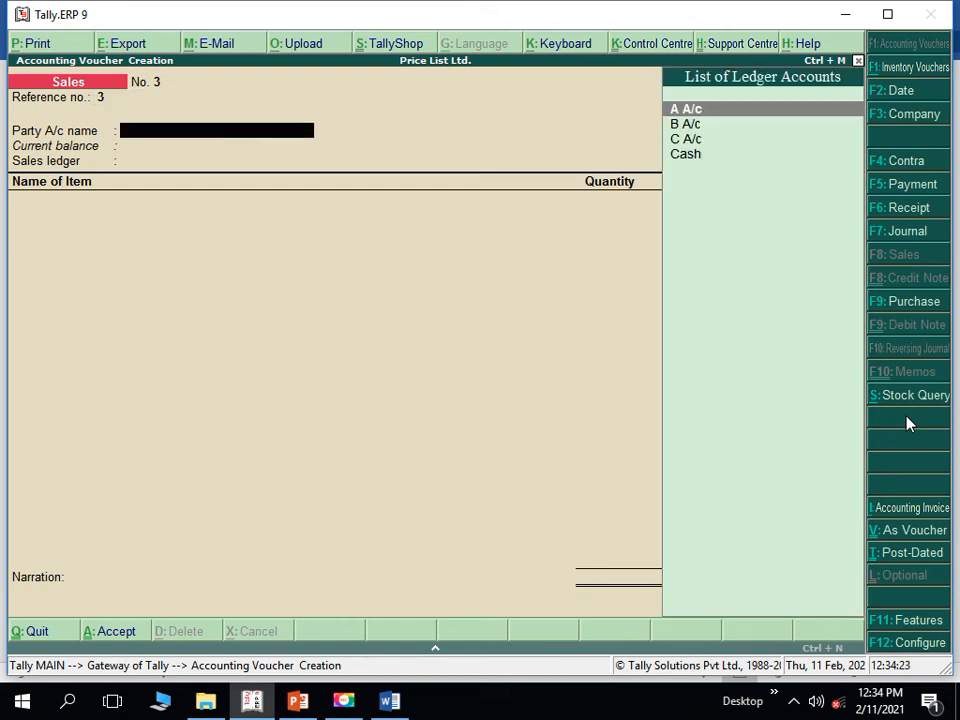
type("C")
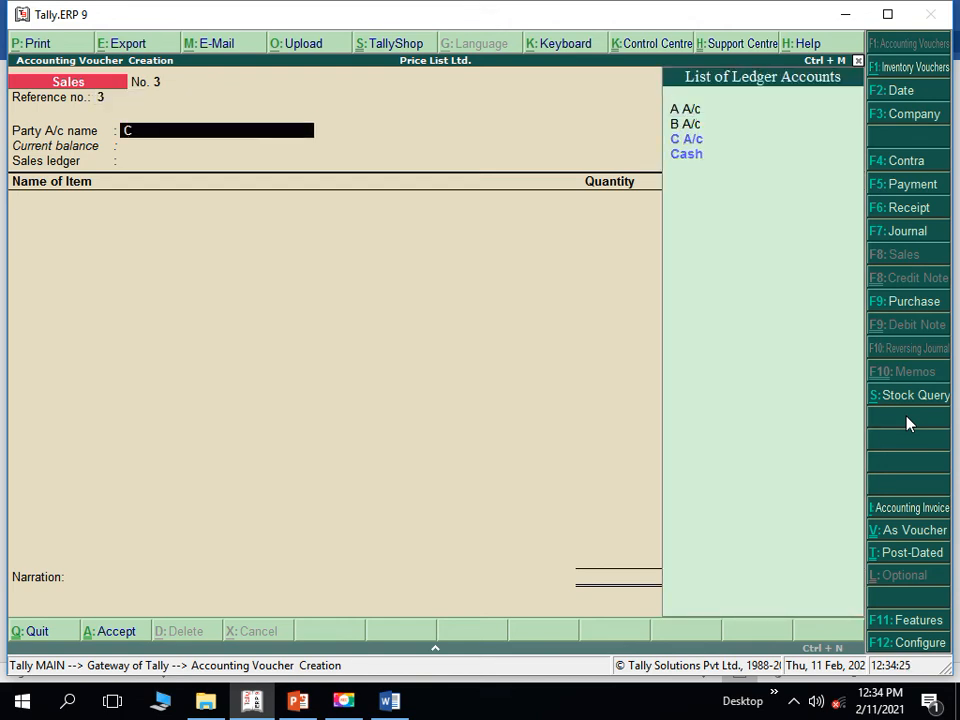
key("Return")
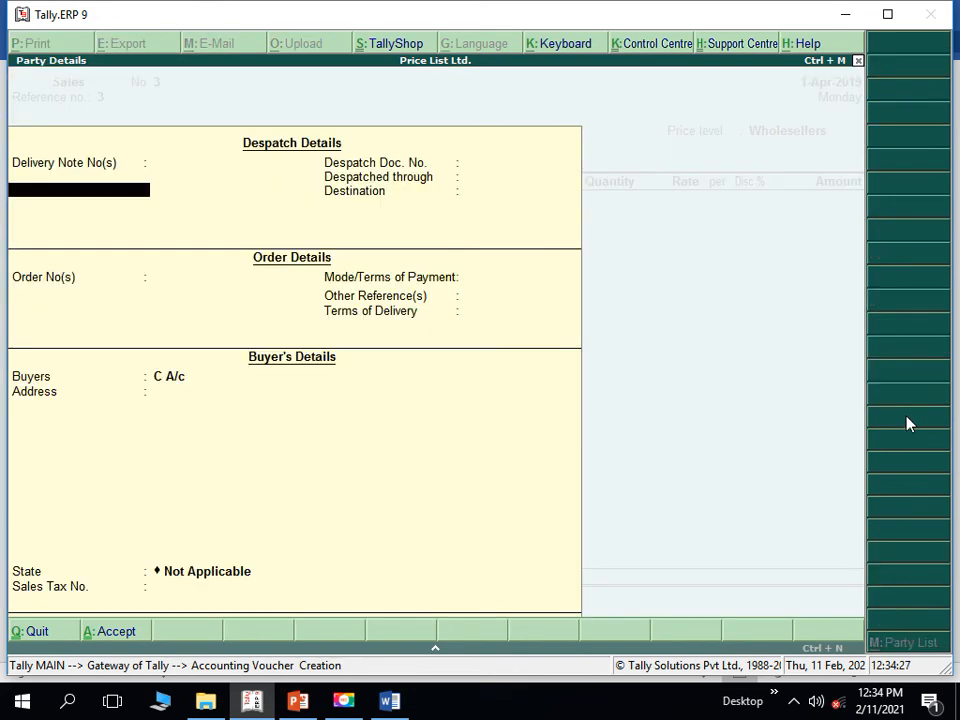
Step: Accept C A/c's party details with the optional fields blank and state Not Applicable, and choose Sales A/c as the sales ledger
key("Return")
key("Return")
key("Return")
key("Return")
key("Return")
key("Return")
key("Return")
key("Return")
key("Return")
key("Return")
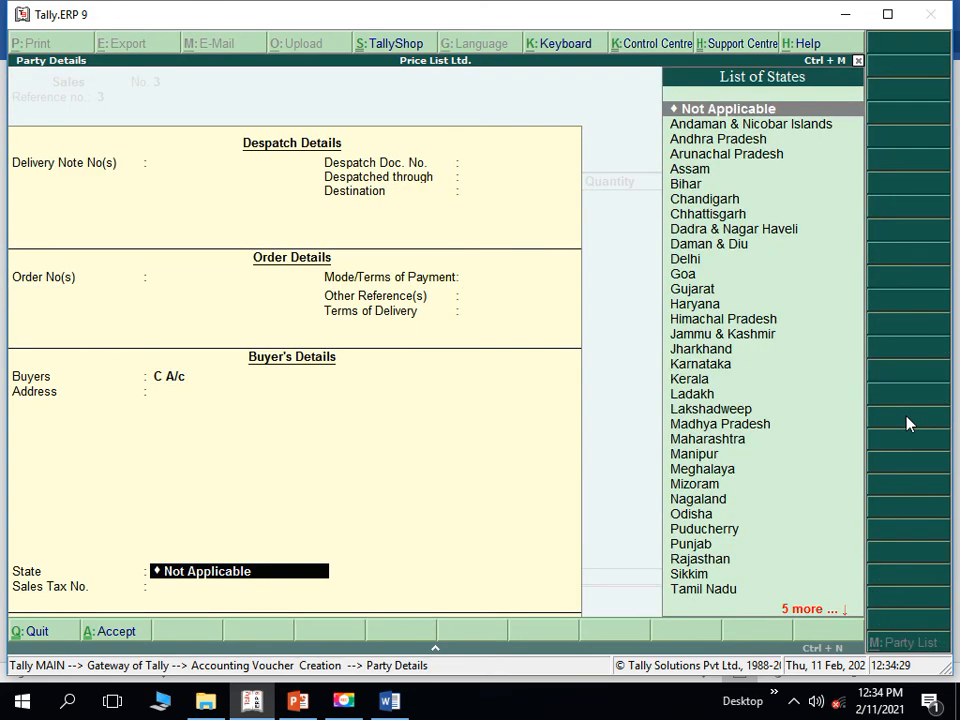
key("Return")
key("Return")
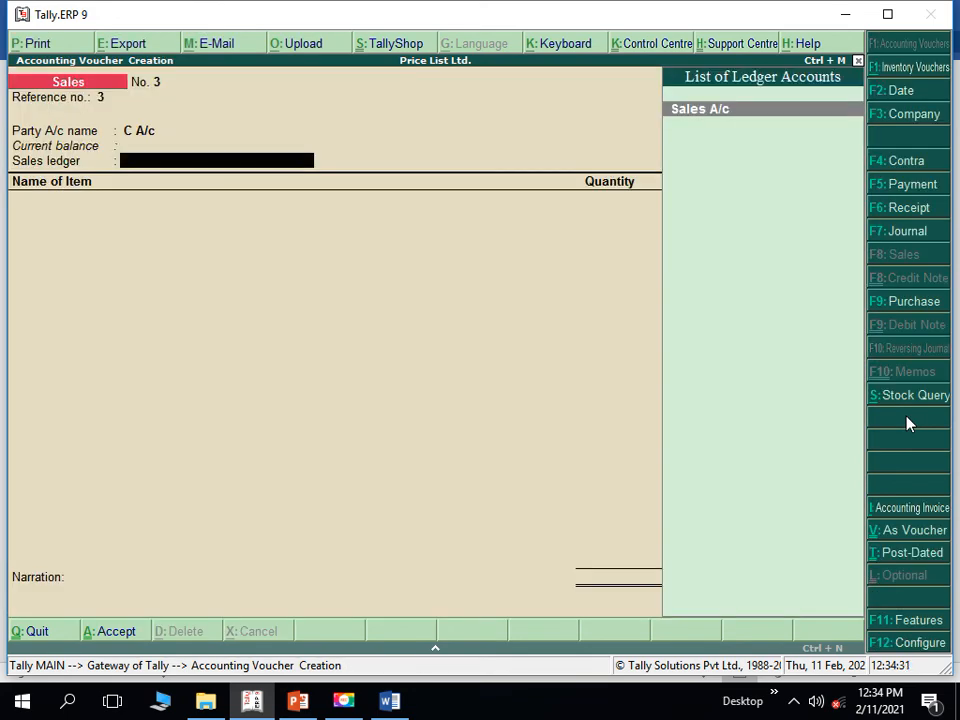
key("Return")
Step: Choose Bulbs, consult the bulb price list in Word, and enter 112 pcs in the Tally voucher with the price list's rate and discount
key("Return")
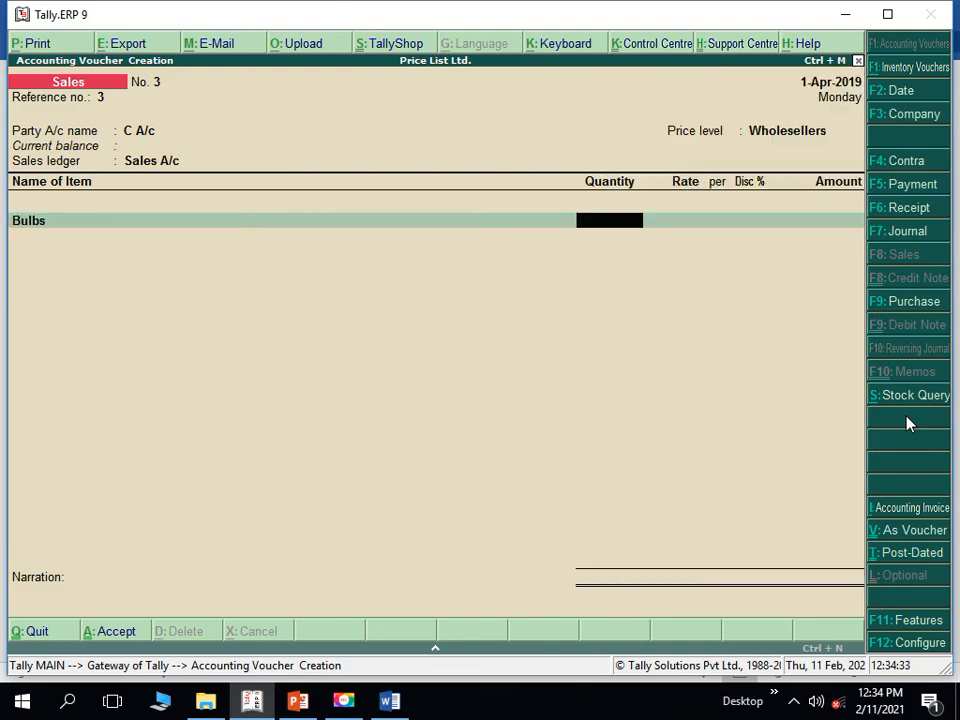
key("alt+Tab")
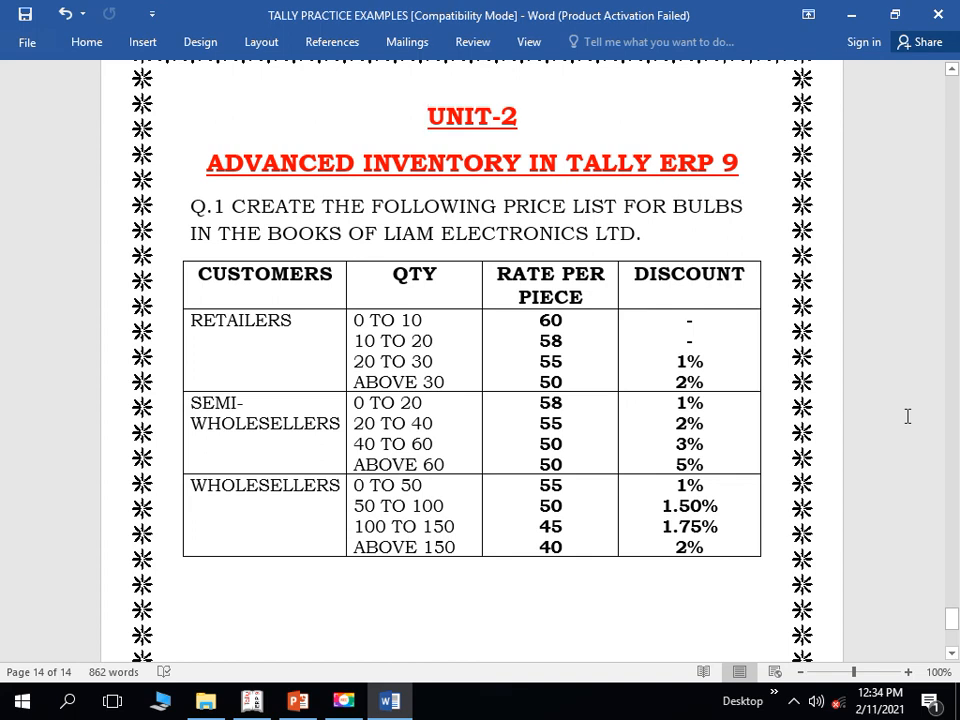
key("alt+Tab")
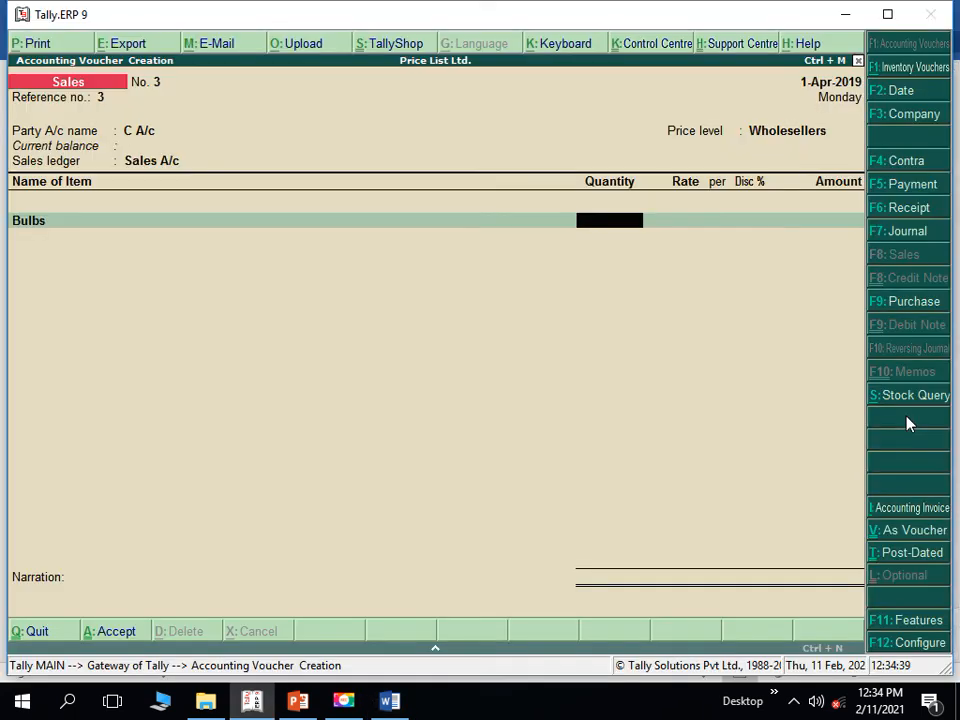
type("112")
key("Return")
key("Return")
key("Return")
key("Return")
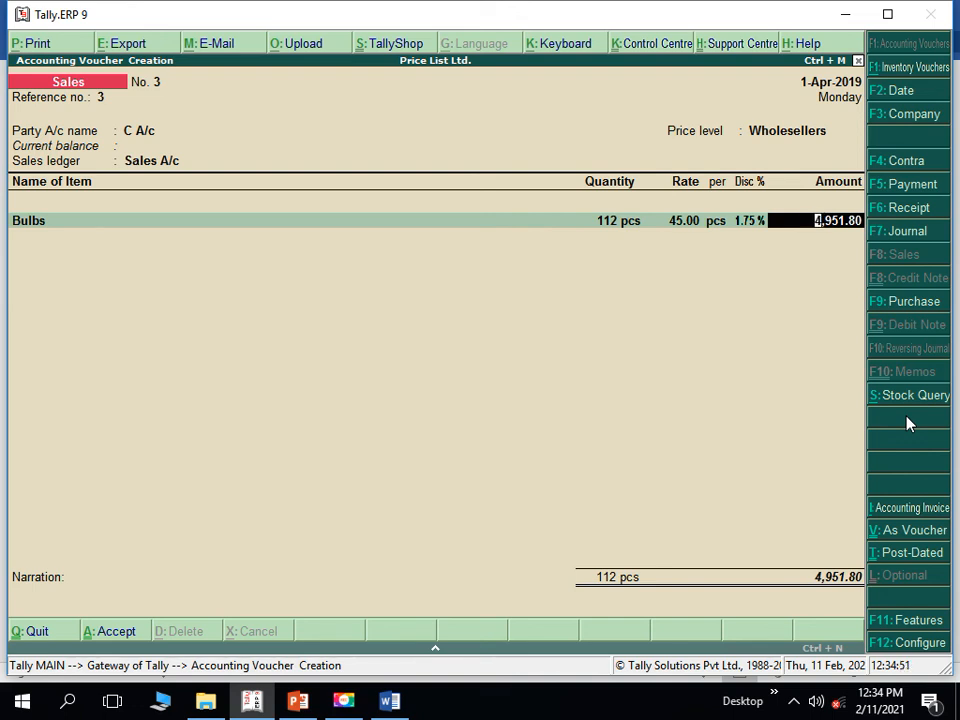
key("Return")
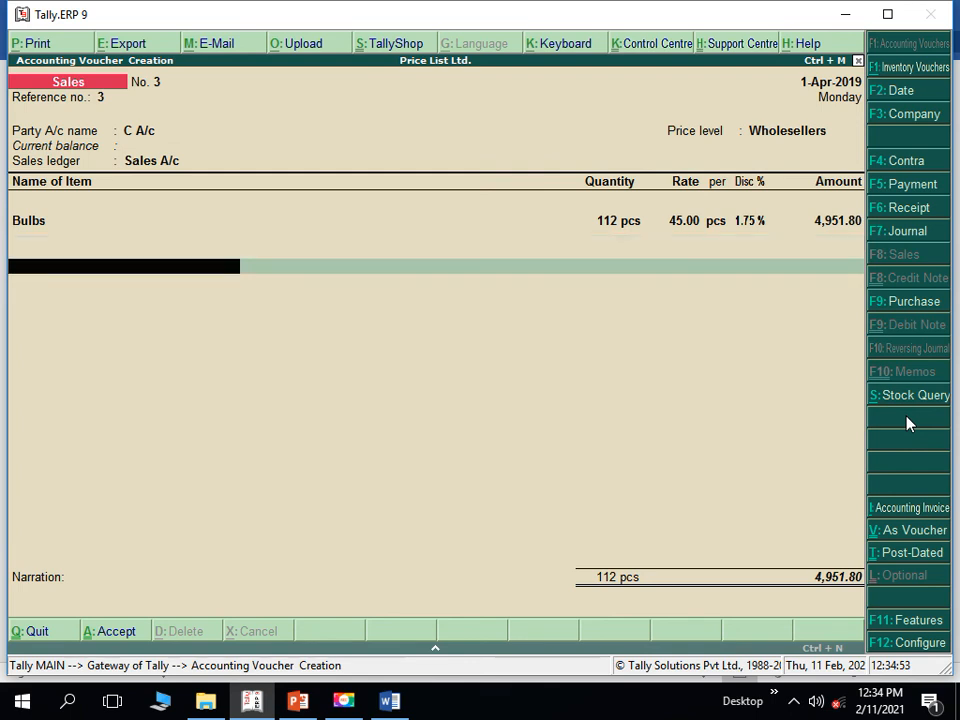
Step: End the item list, save C A/c's sales voucher without a narration, and leave voucher entry
key("Return")
key("Return")
key("Return")
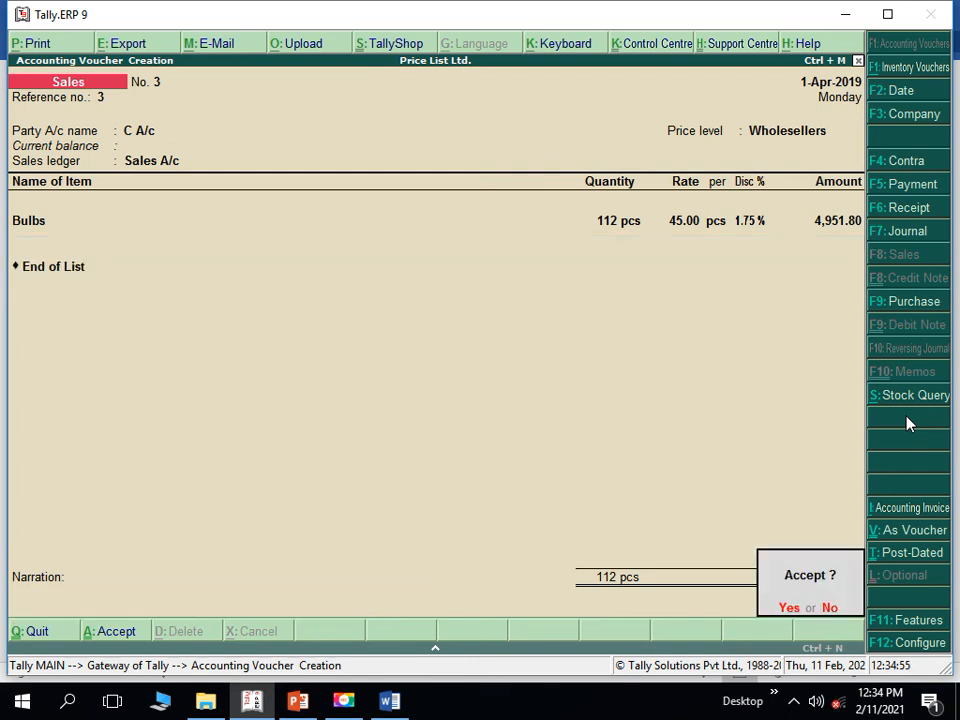
key("Return")
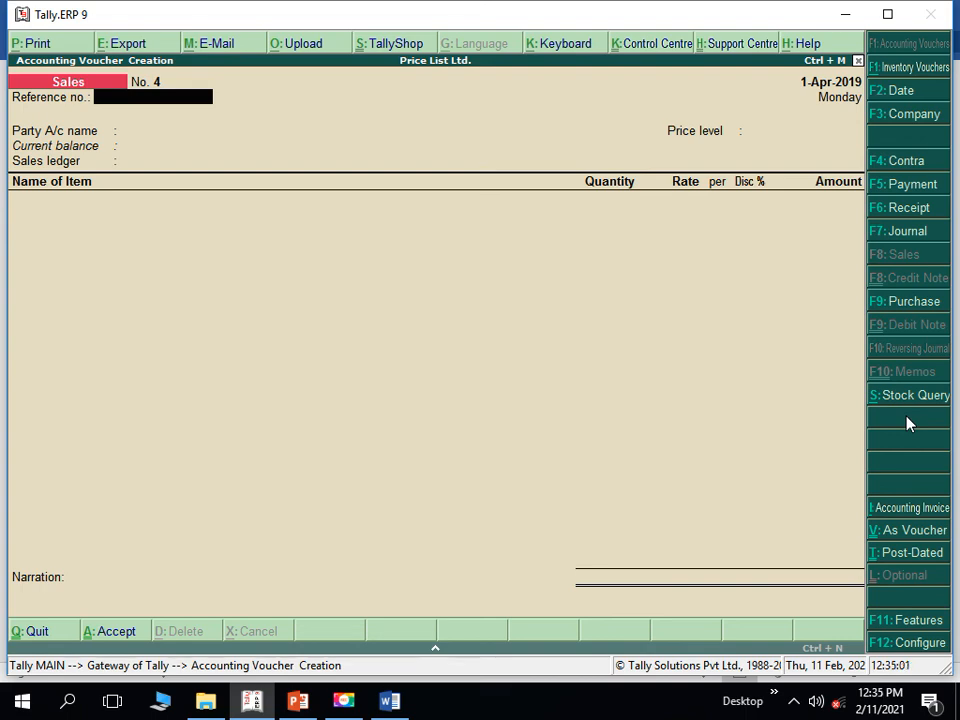
key("Escape")
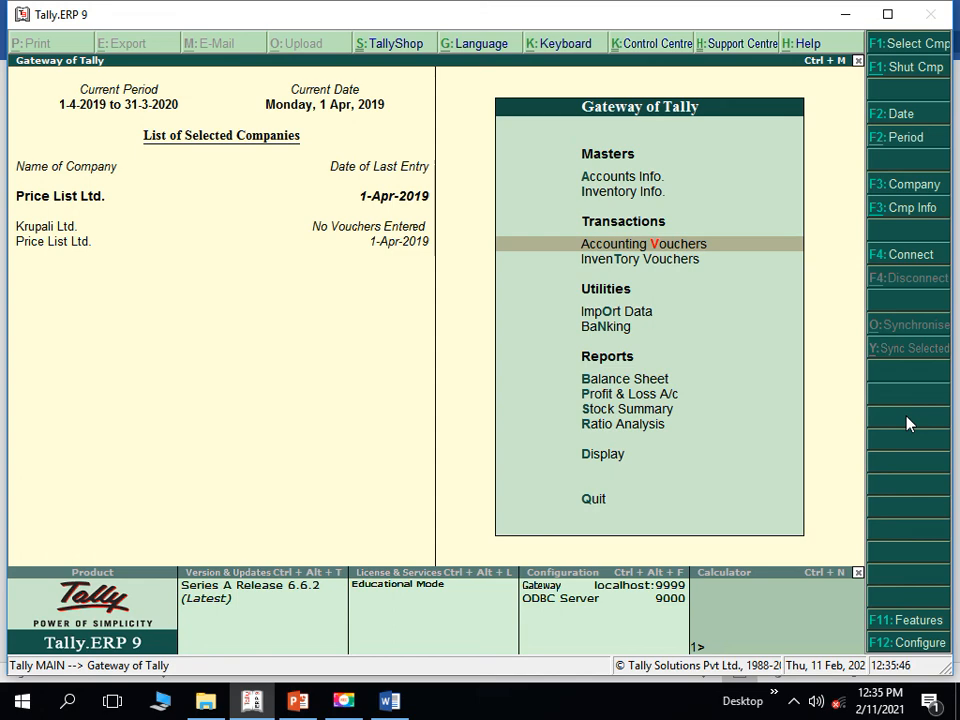
Step: Open the inventory price list for All Items at the Wholesellers price level, applicable from 1-Apr-2019
key("Up")
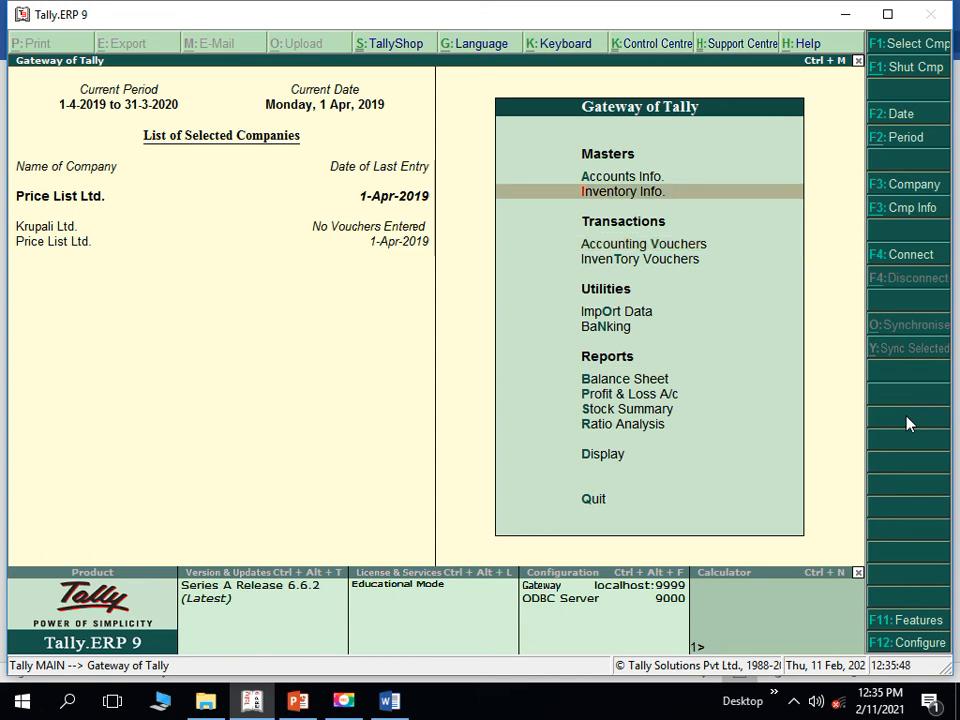
key("Return")
key("Down")
key("Down")
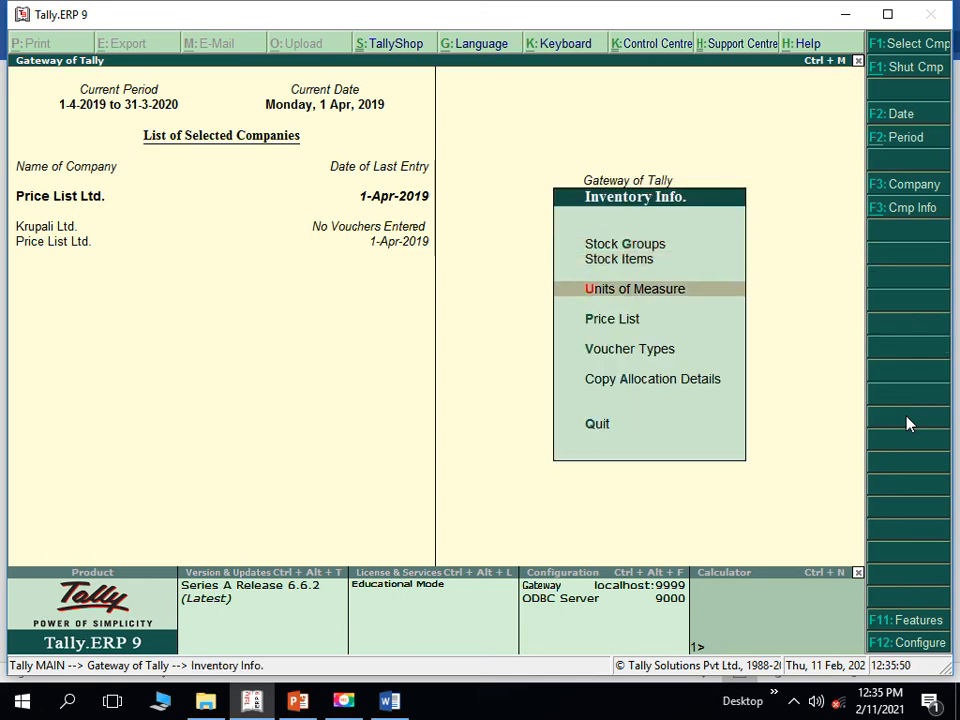
key("Down")
key("Return")
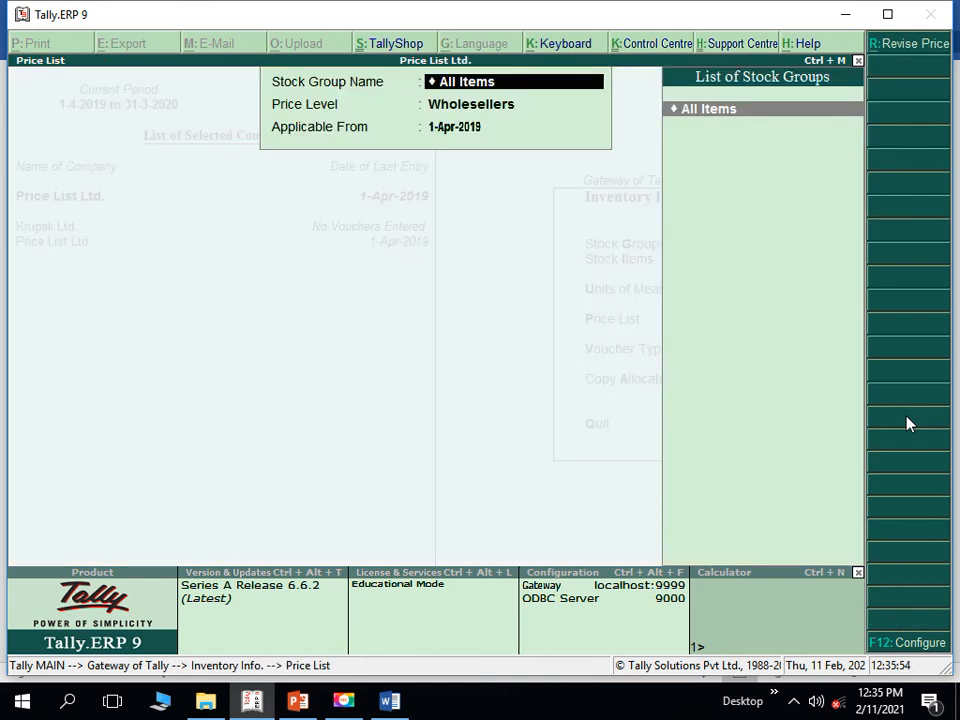
key("Return")
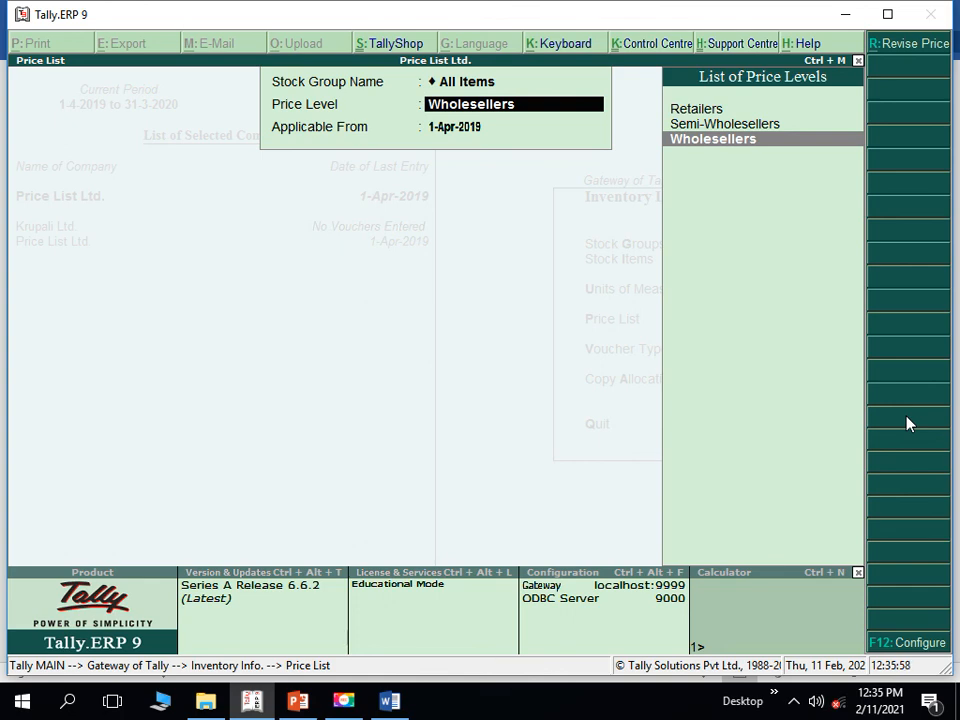
key("Return")
key("Return")
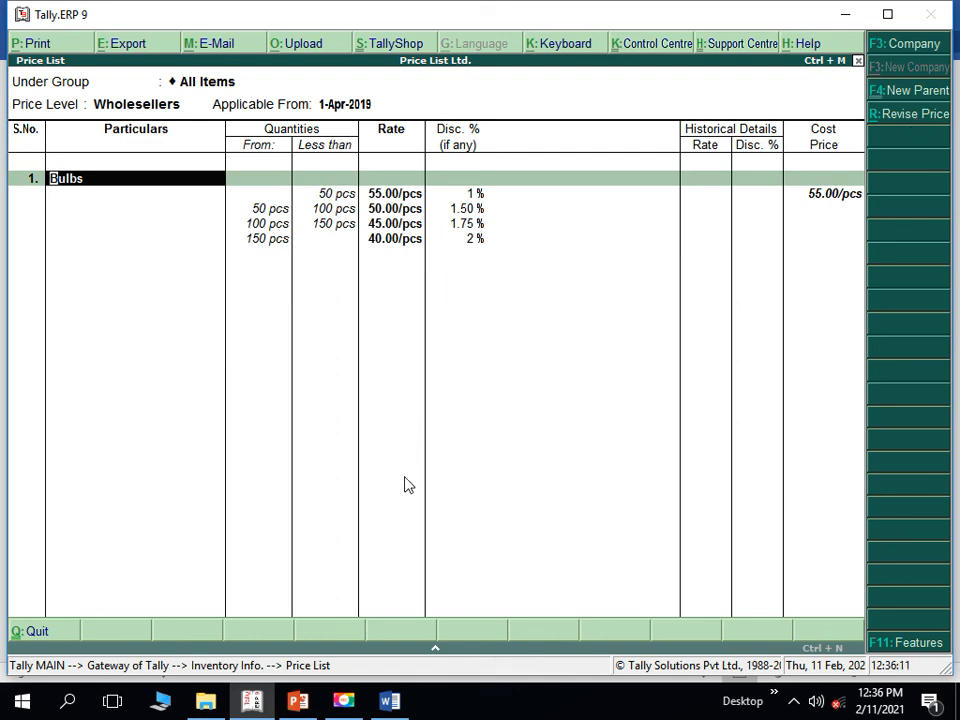
Step: Start a price revision for All Items at the Wholesellers level from 1-Apr-2019, using Decrease By Amount
left_click(911, 117)
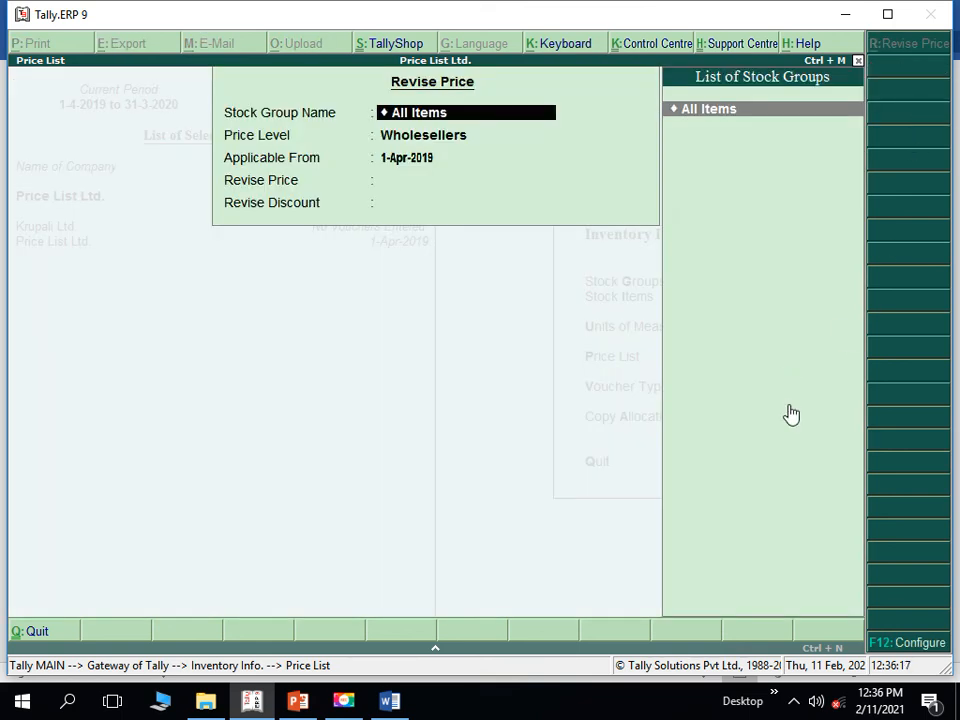
key("Return")
key("Return")
key("Return")
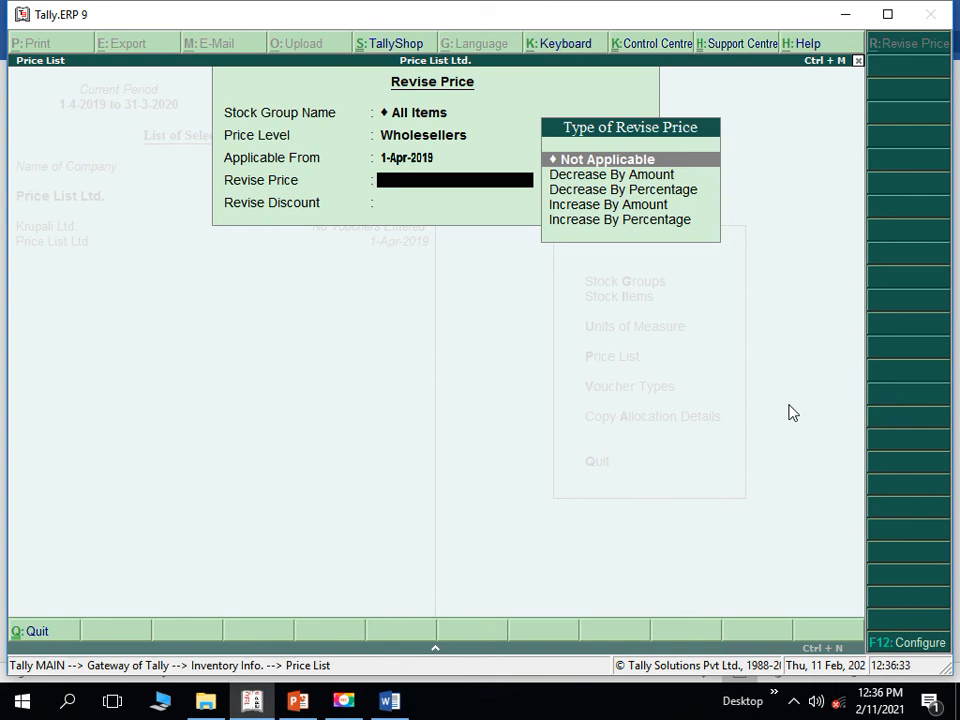
key("Down")
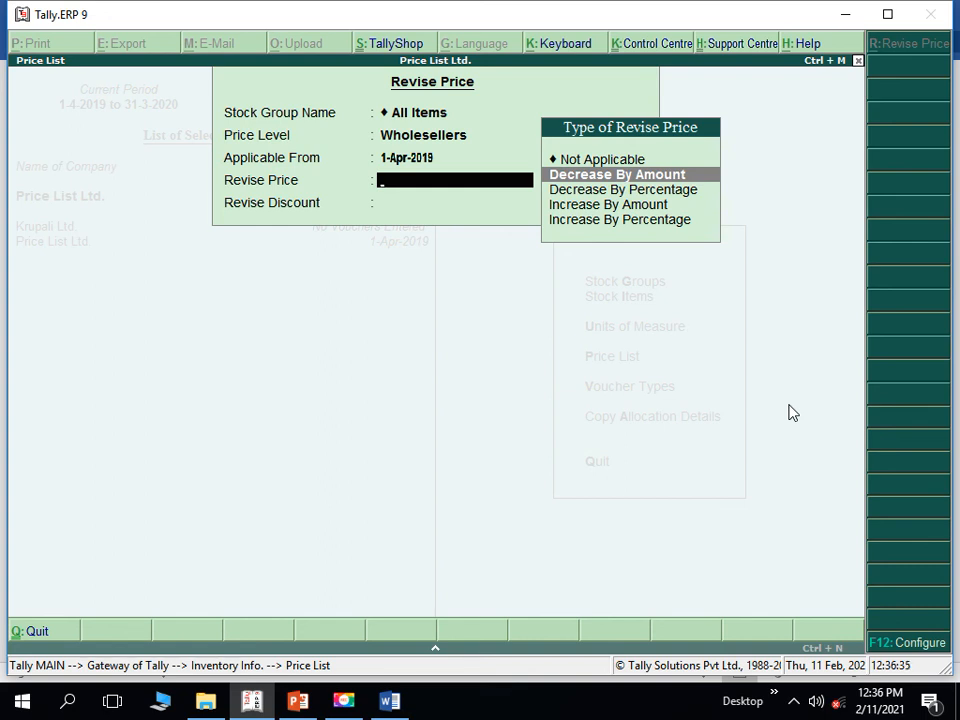
key("Return")
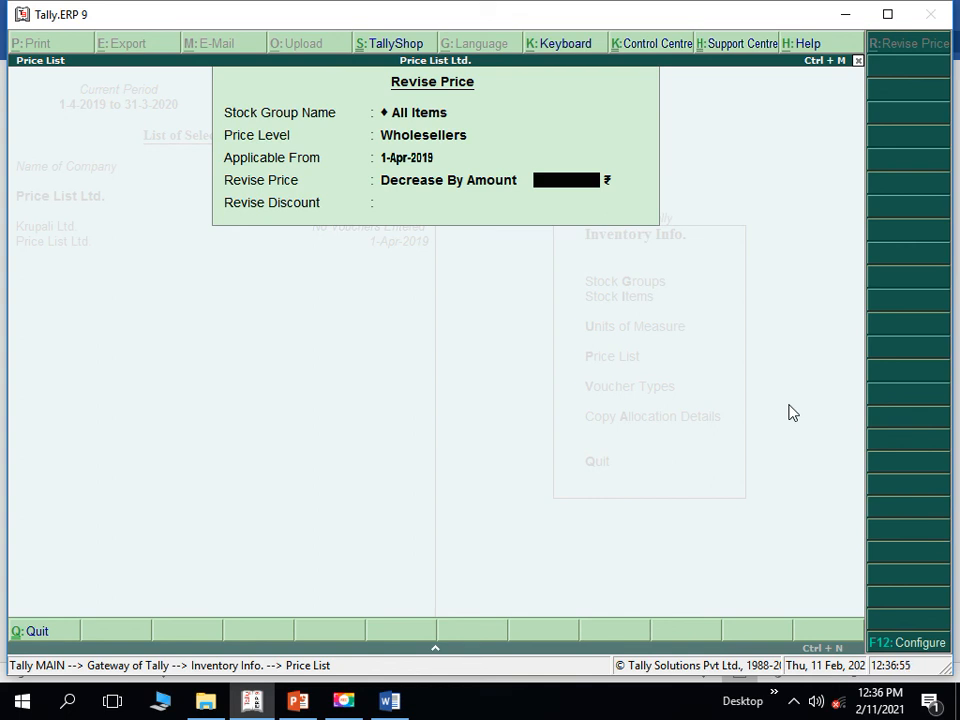
Step: Set the price decrease to ₹3, mark the discount revision as Not Applicable, and apply the revision
type("5")
key("BackSpace")
type("3")
key("Return")
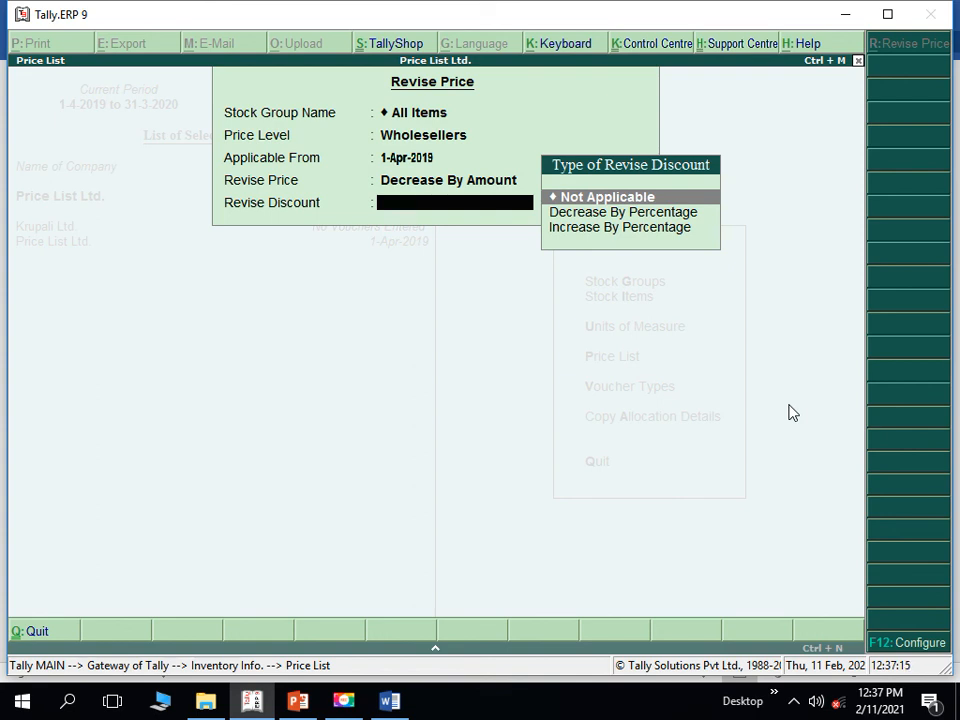
key("Return")
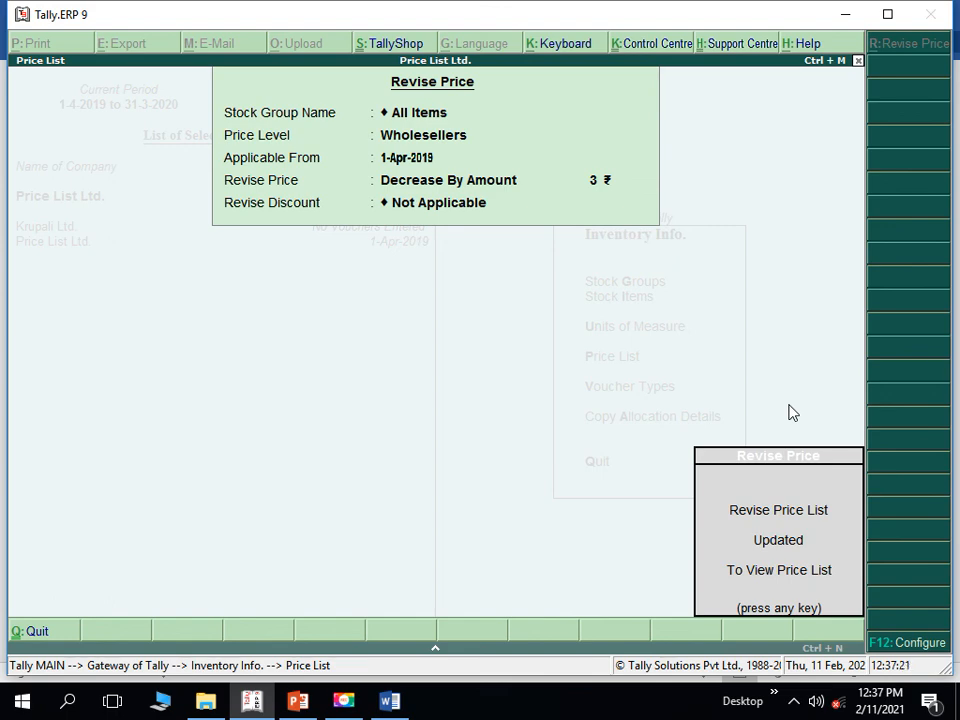
Step: Review the revised Wholesellers price list for Bulbs and return to the Gateway of Tally
key("Return")
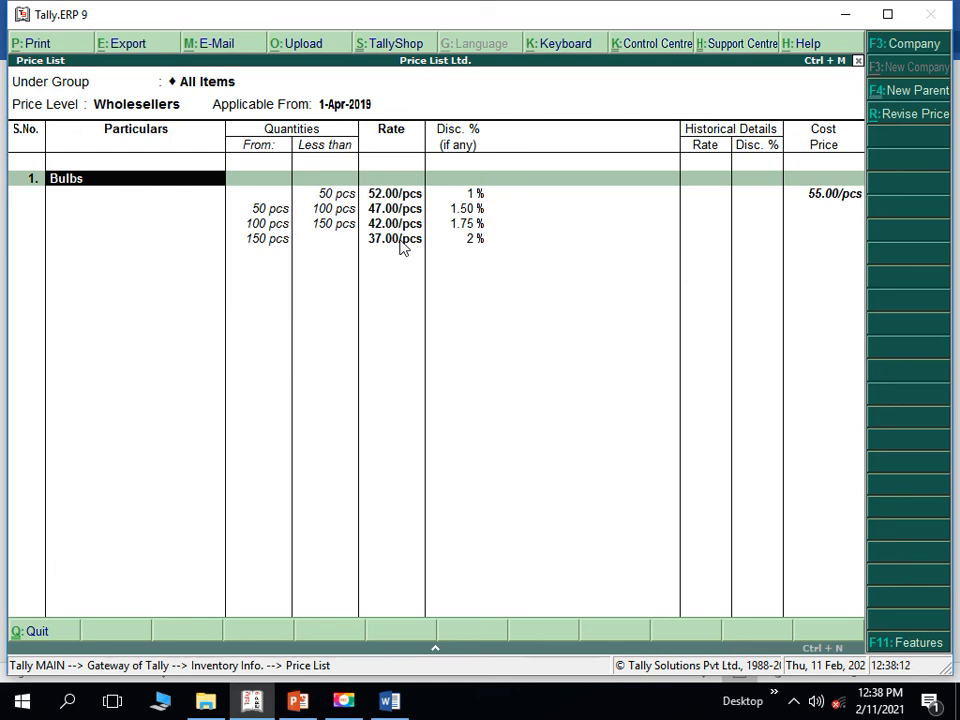
key("Escape")
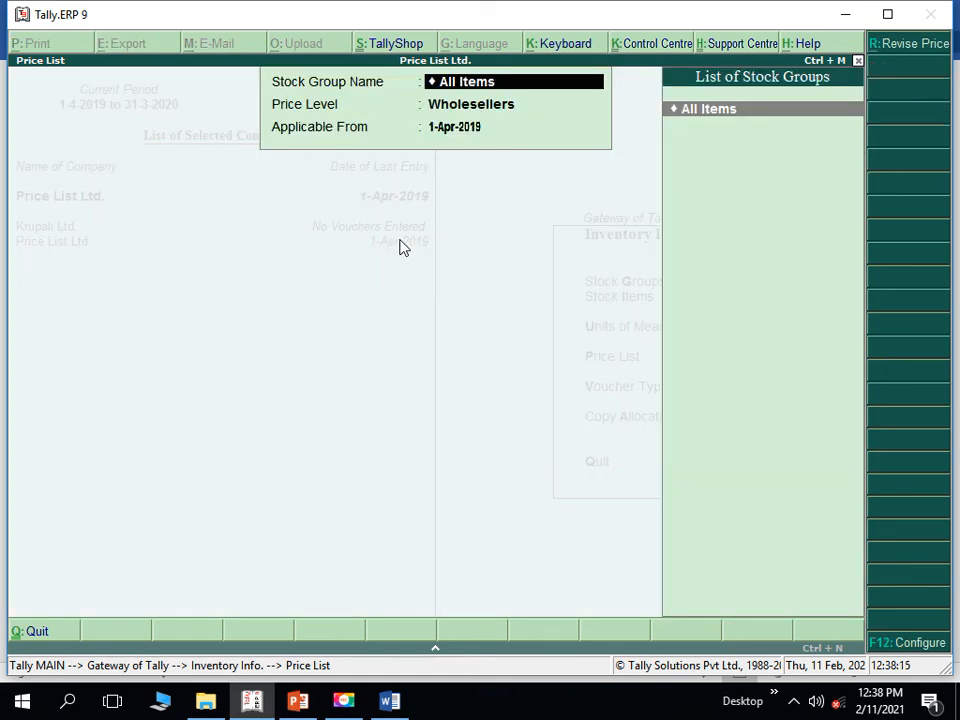
key("Escape")
key("Escape")
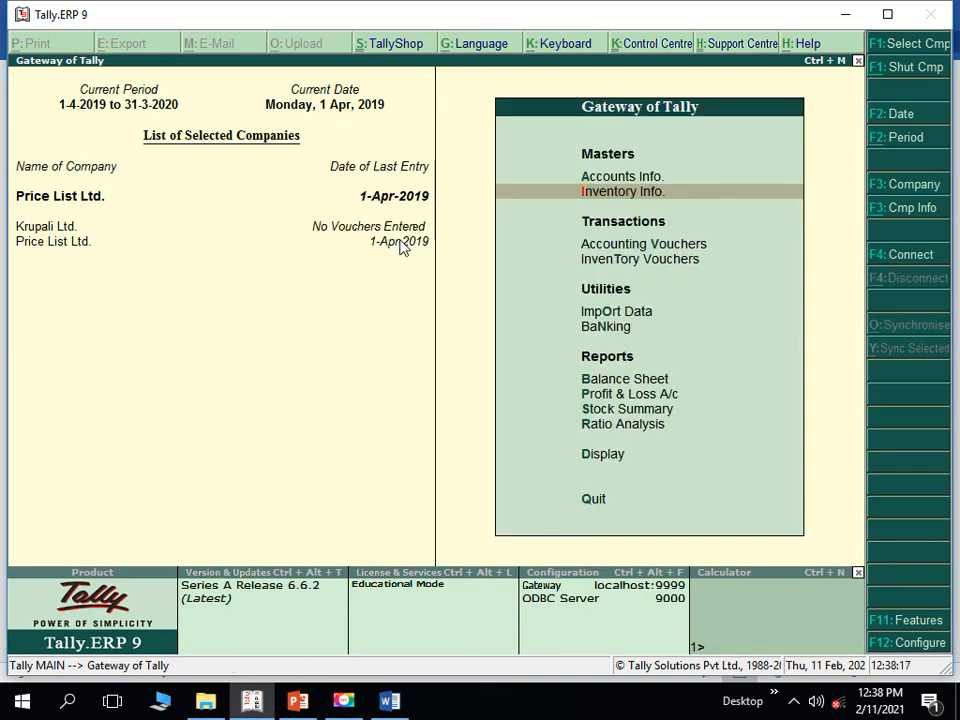